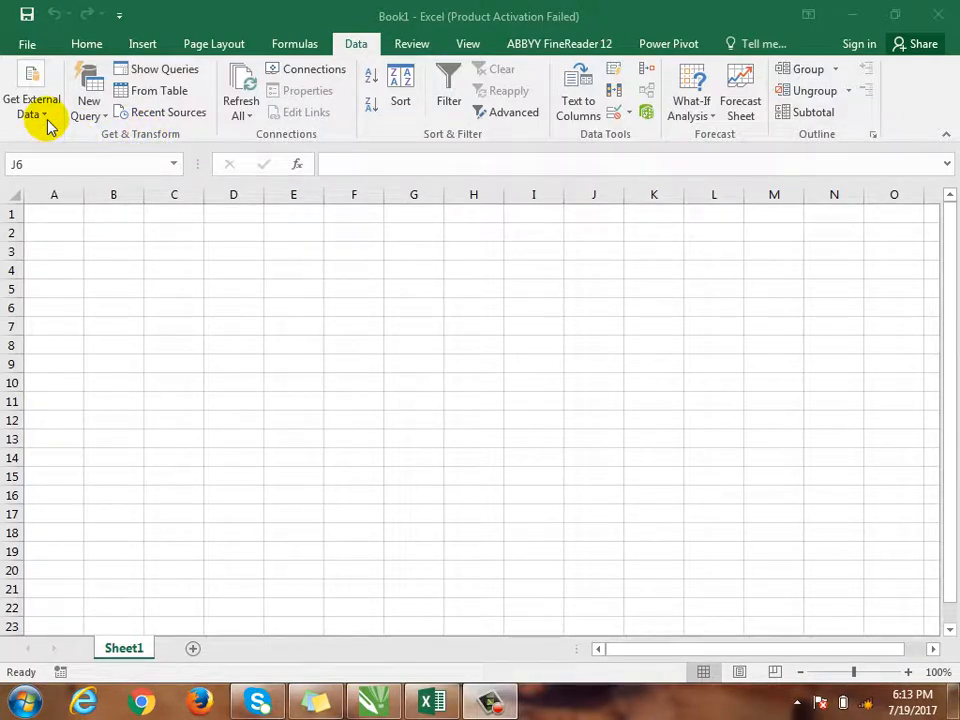
Start a From Text import and choose Corel.txt from the Desktop
left_click(34, 106)
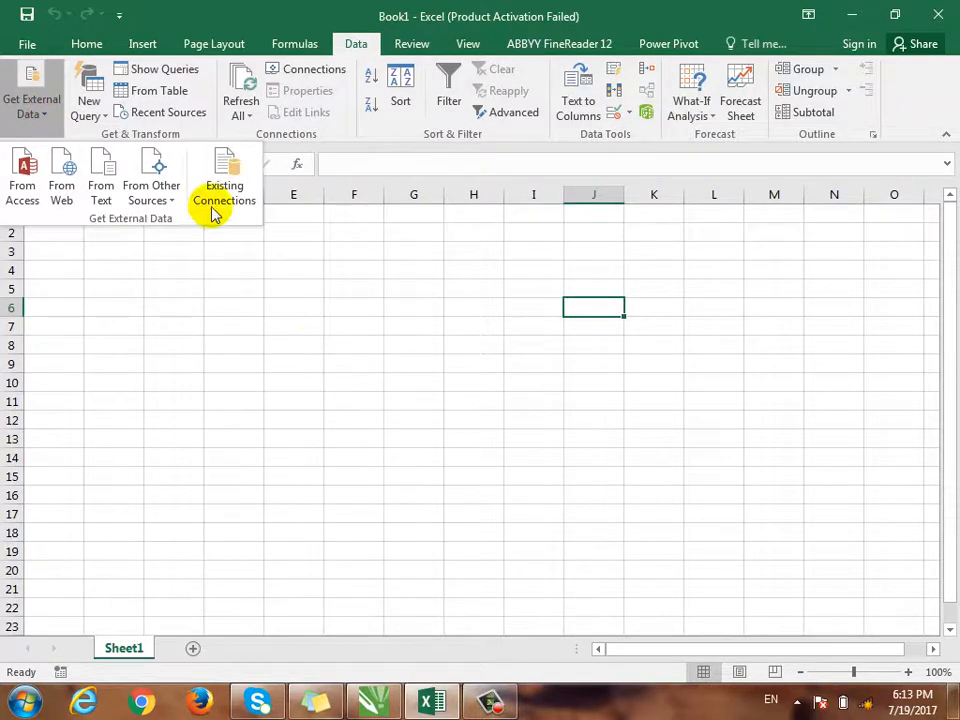
left_click(131, 139)
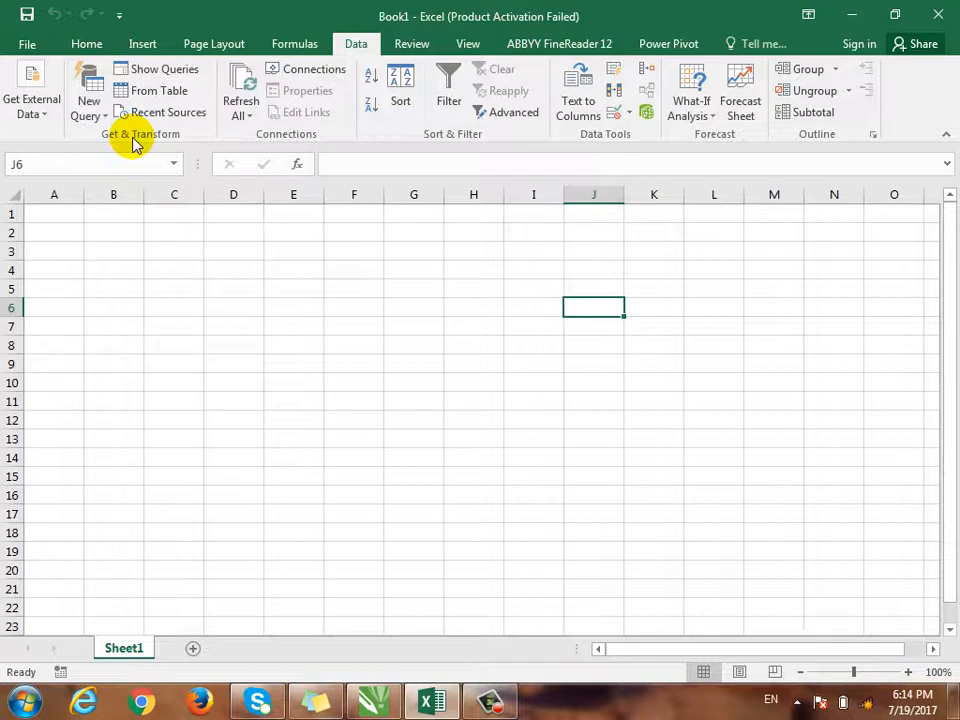
left_click(33, 105)
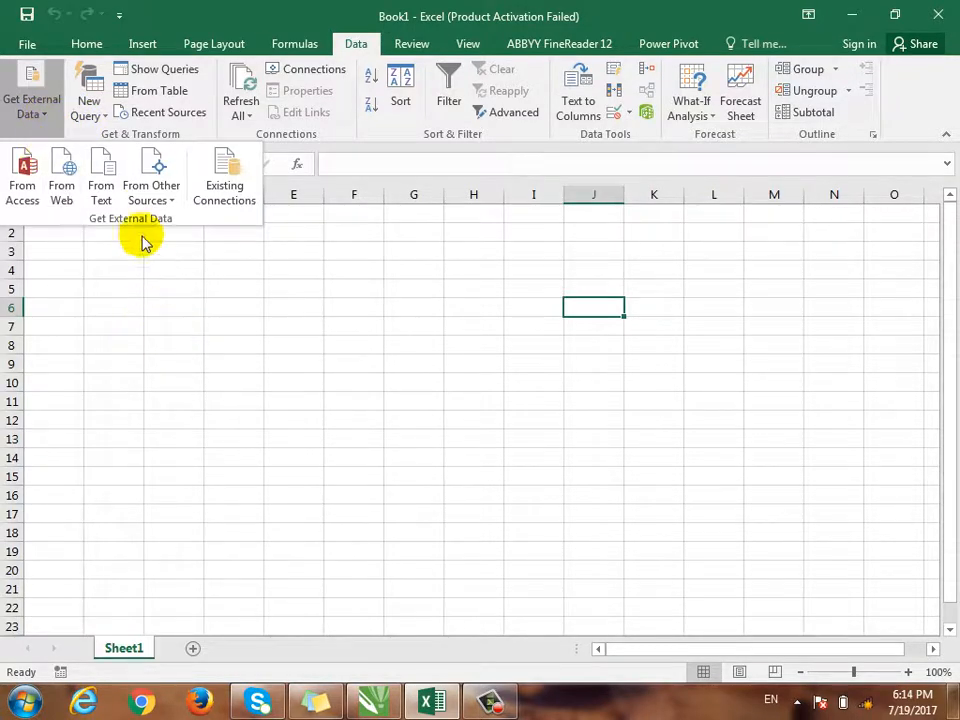
left_click(104, 172)
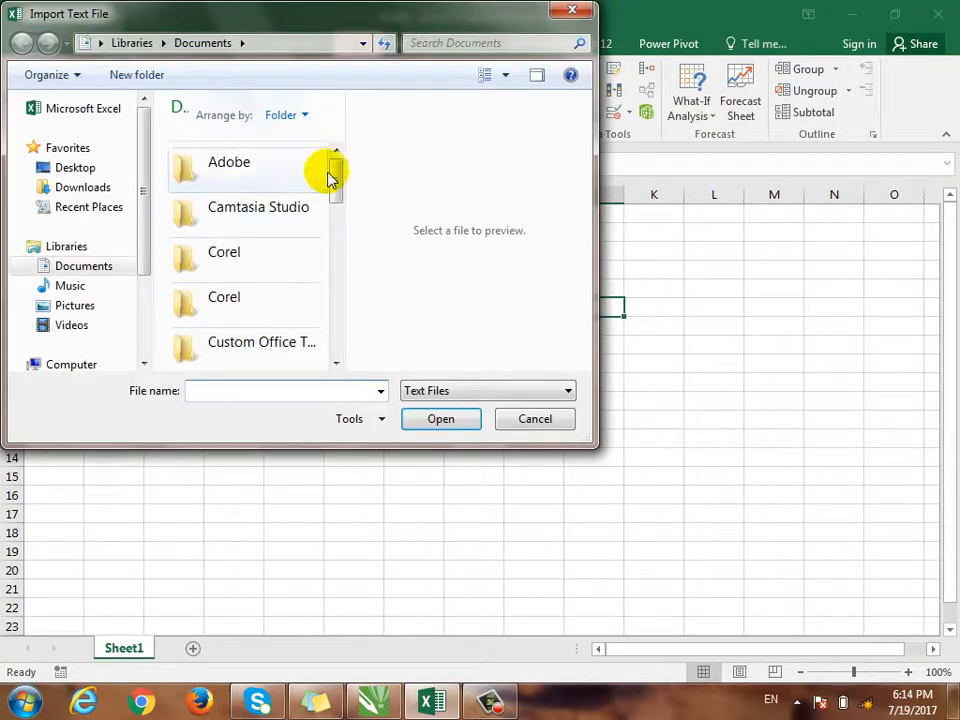
left_click(66, 168)
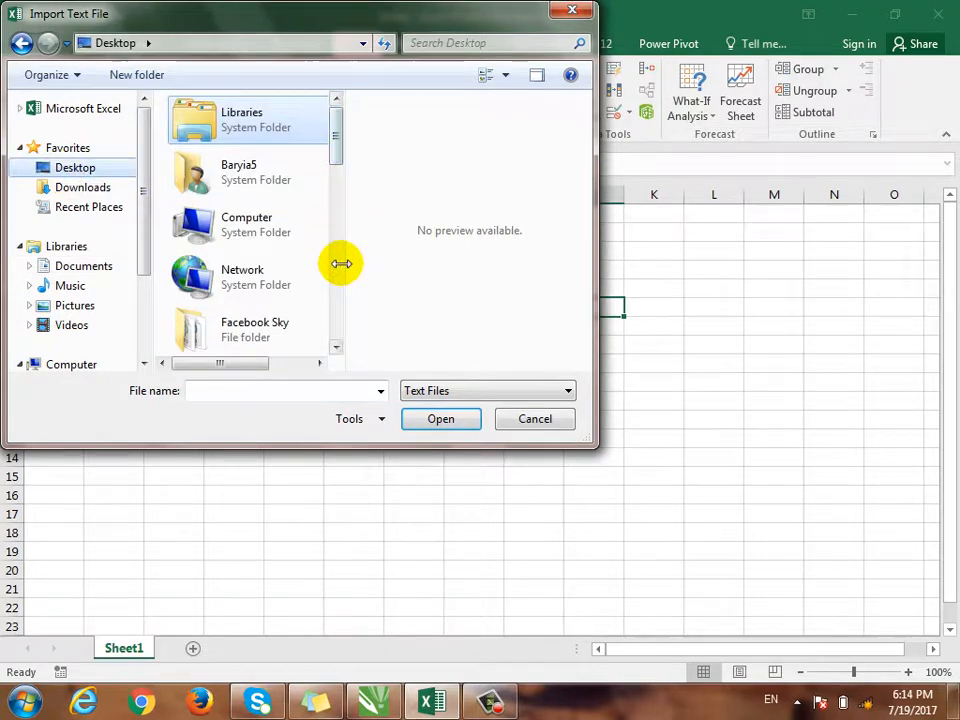
left_click_drag(336, 150, 340, 266)
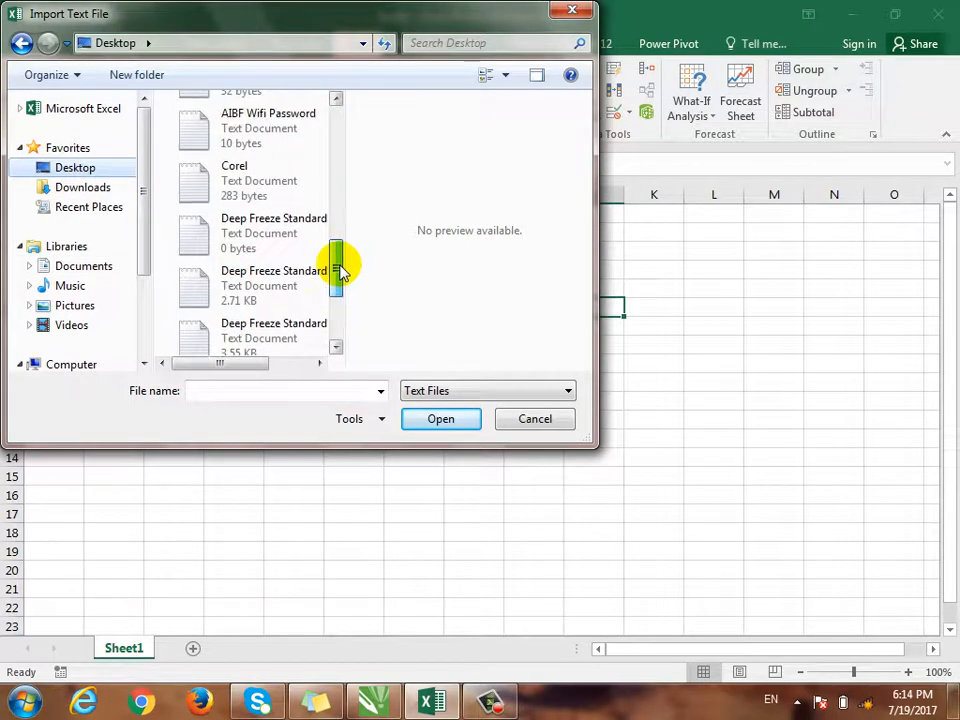
left_click(258, 192)
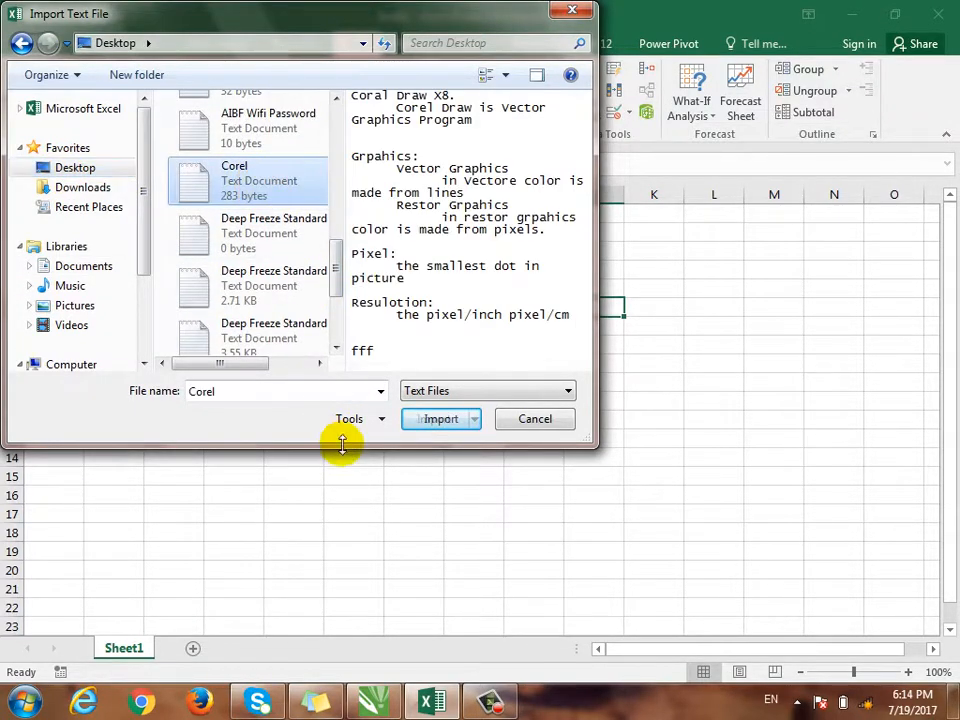
left_click(432, 420)
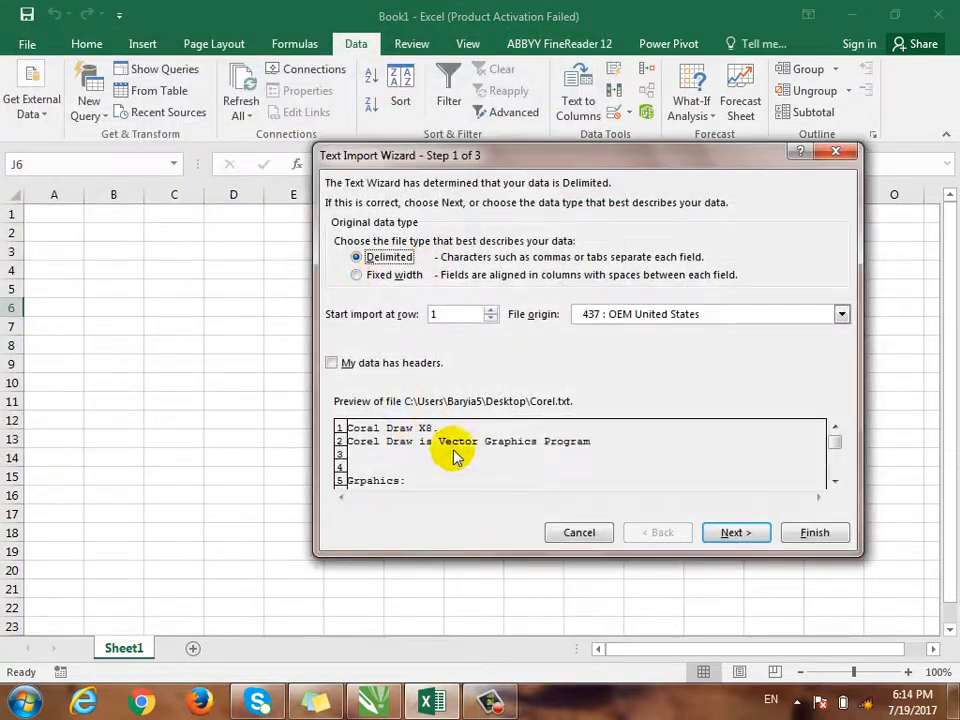
Accept delimited, tab-separated defaults and place the data on the existing worksheet at B3
left_click(718, 533)
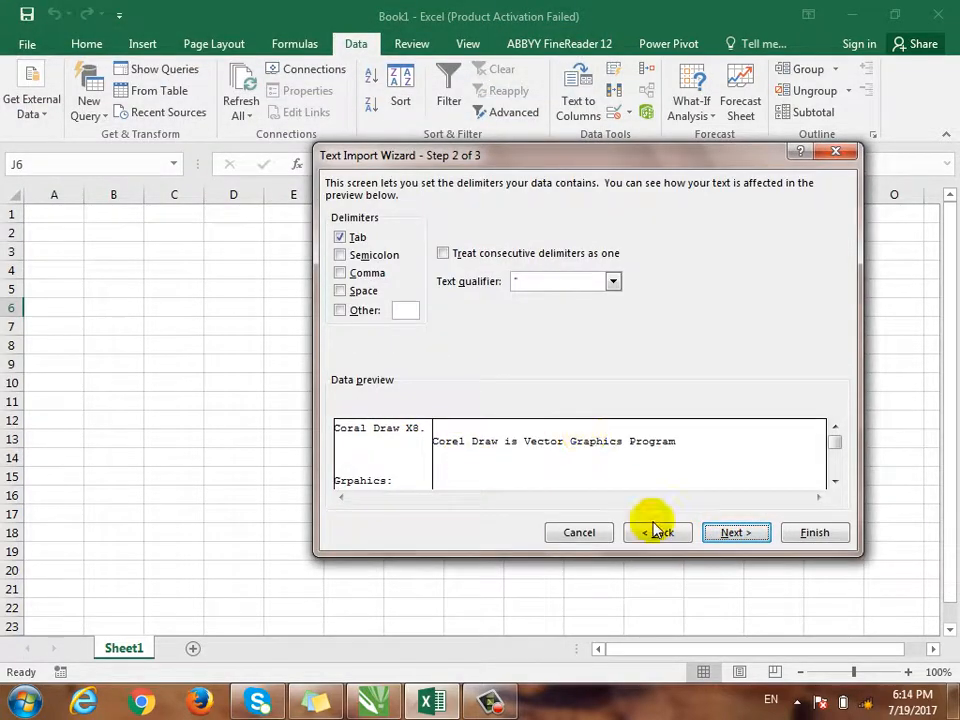
left_click(748, 533)
left_click(815, 534)
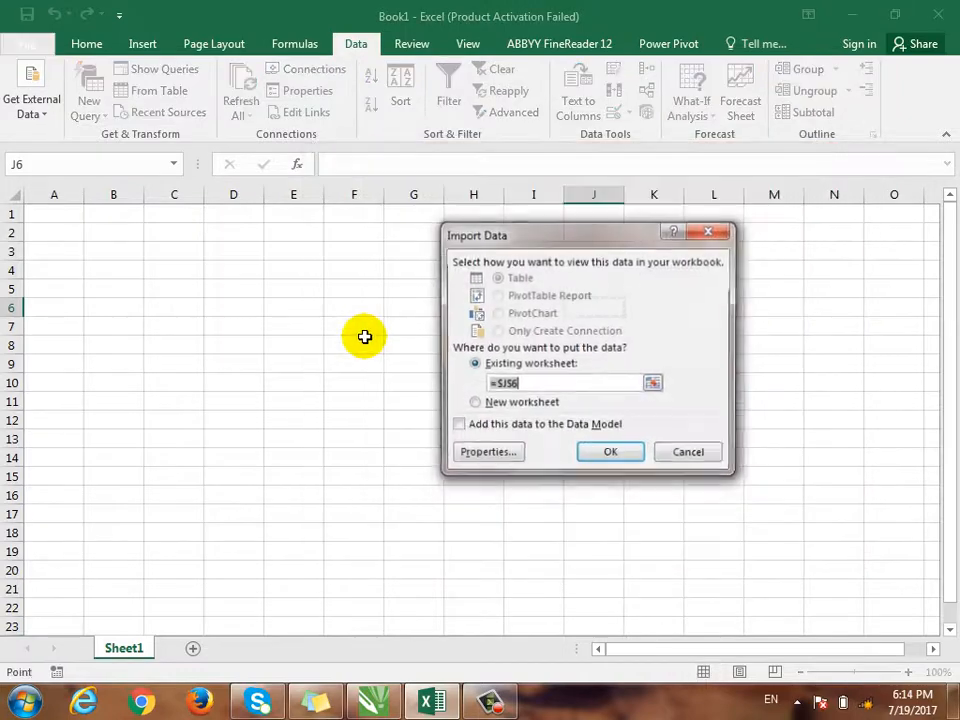
left_click(516, 406)
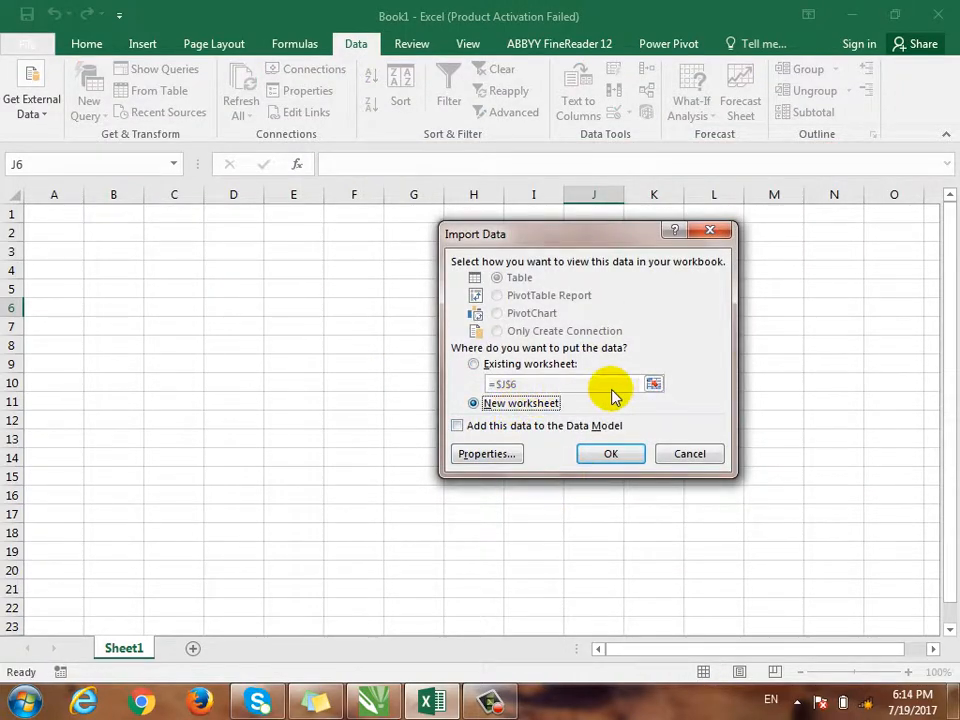
left_click(553, 363)
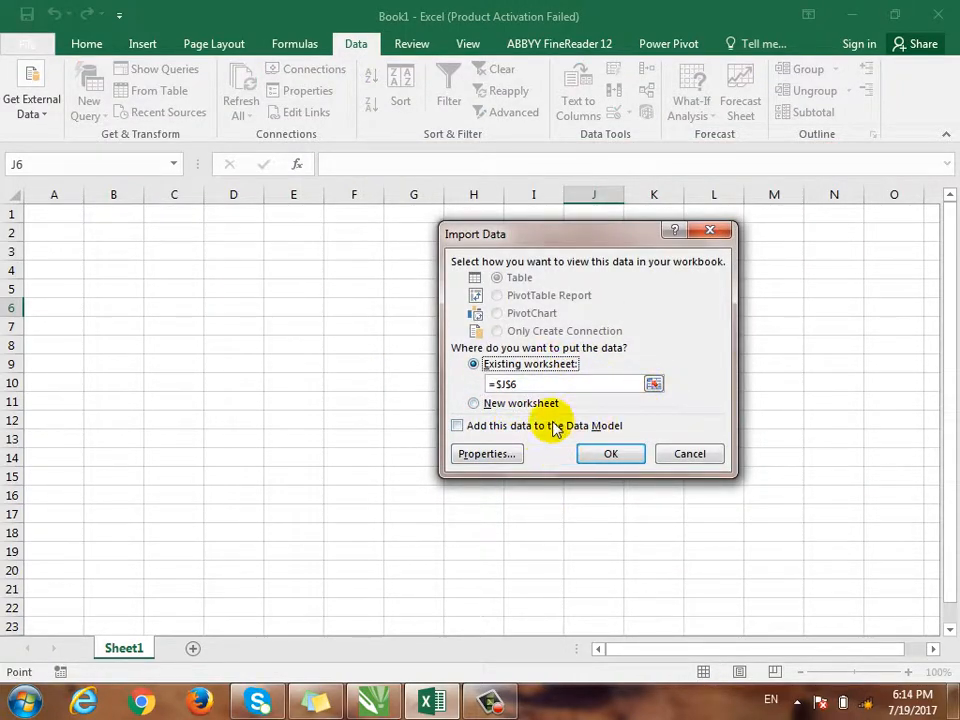
left_click_drag(606, 240, 422, 270)
left_click(490, 420)
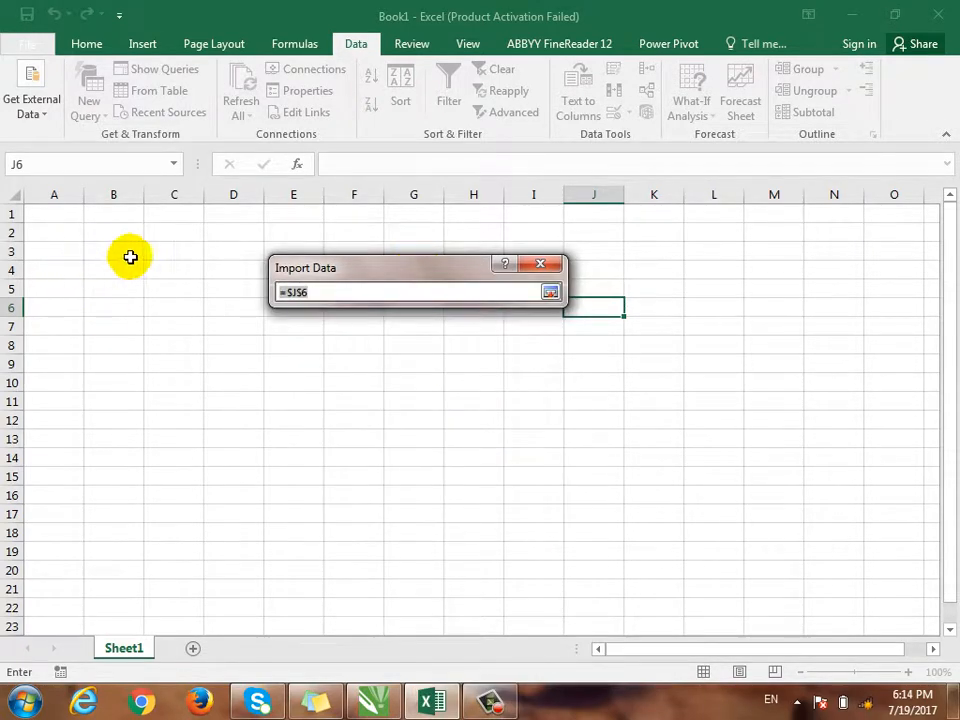
left_click(552, 292)
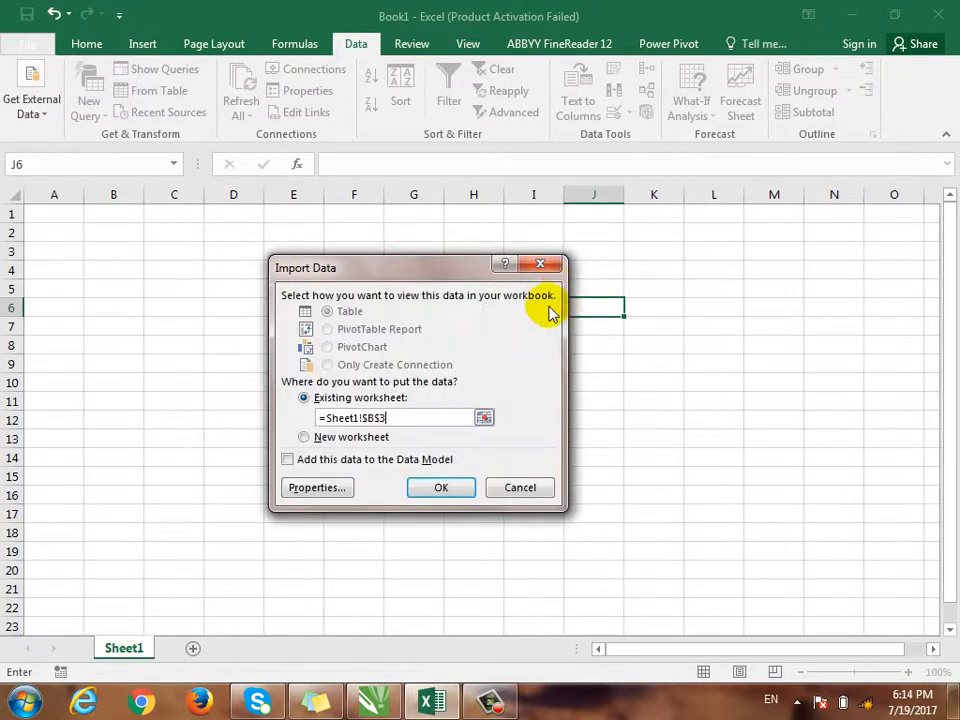
left_click(443, 488)
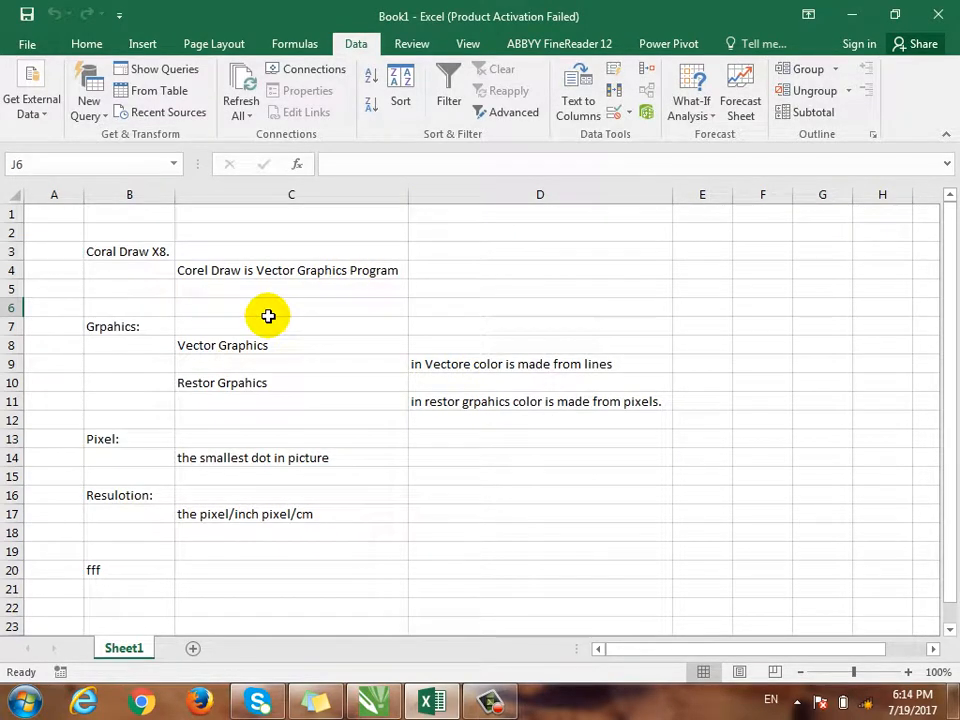
Open Corel.txt from the desktop in Notepad, make a small edit, close it, and return to Excel
key("super+d")
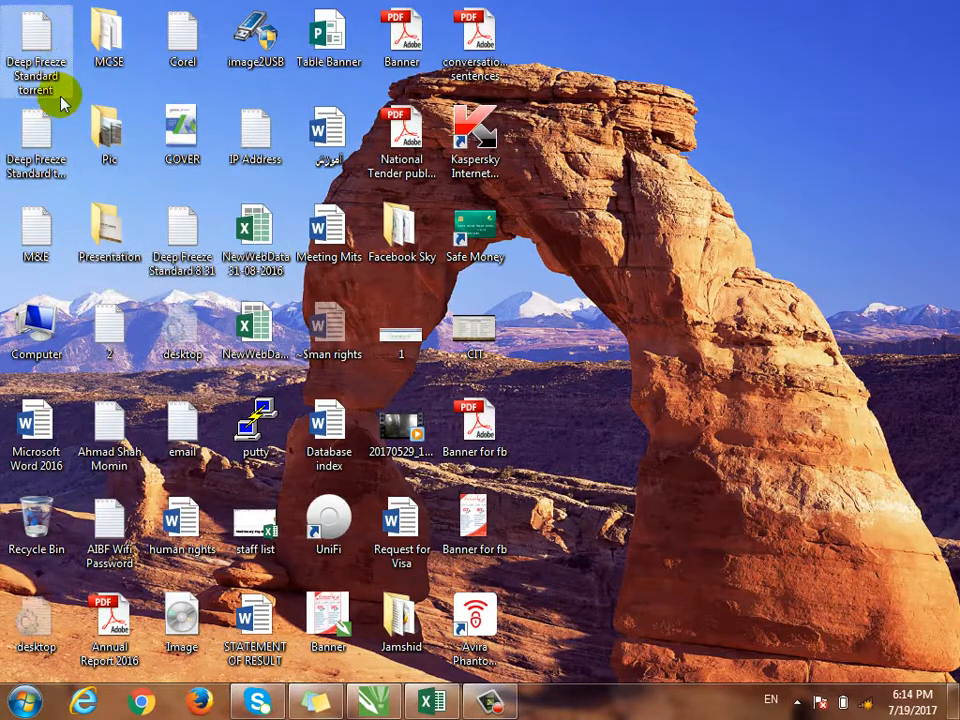
double_click(195, 30)
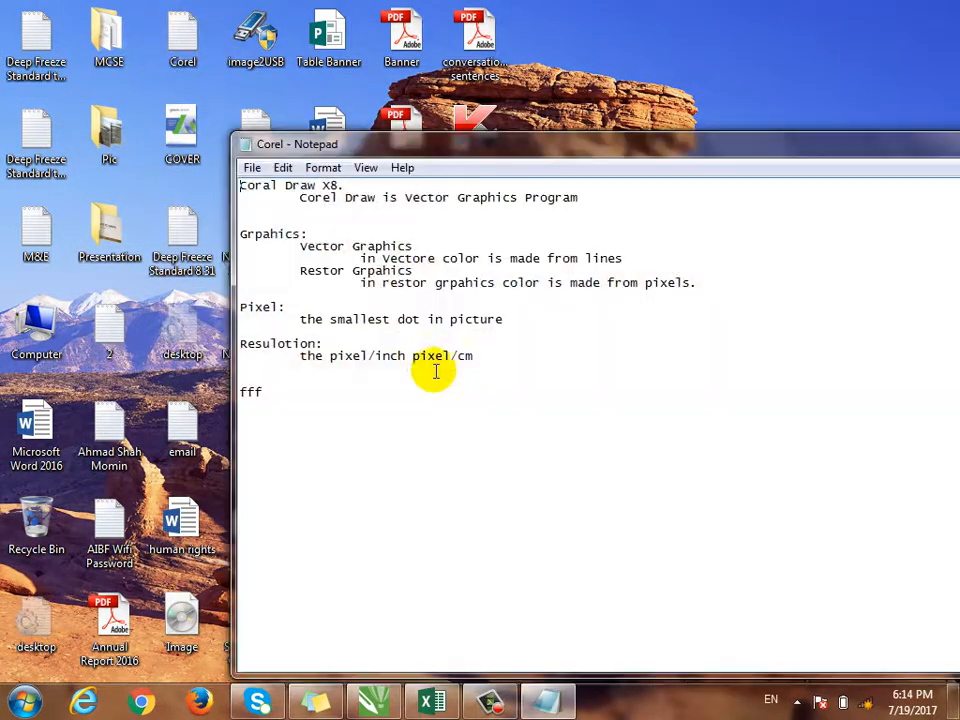
type("fdf")
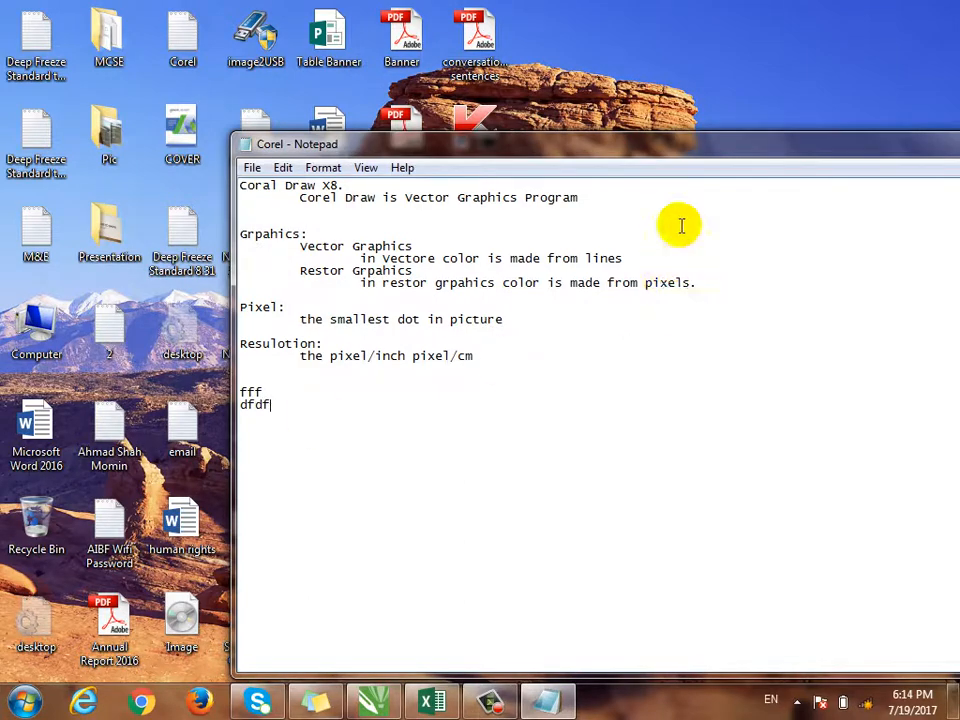
left_click_drag(812, 148, 590, 127)
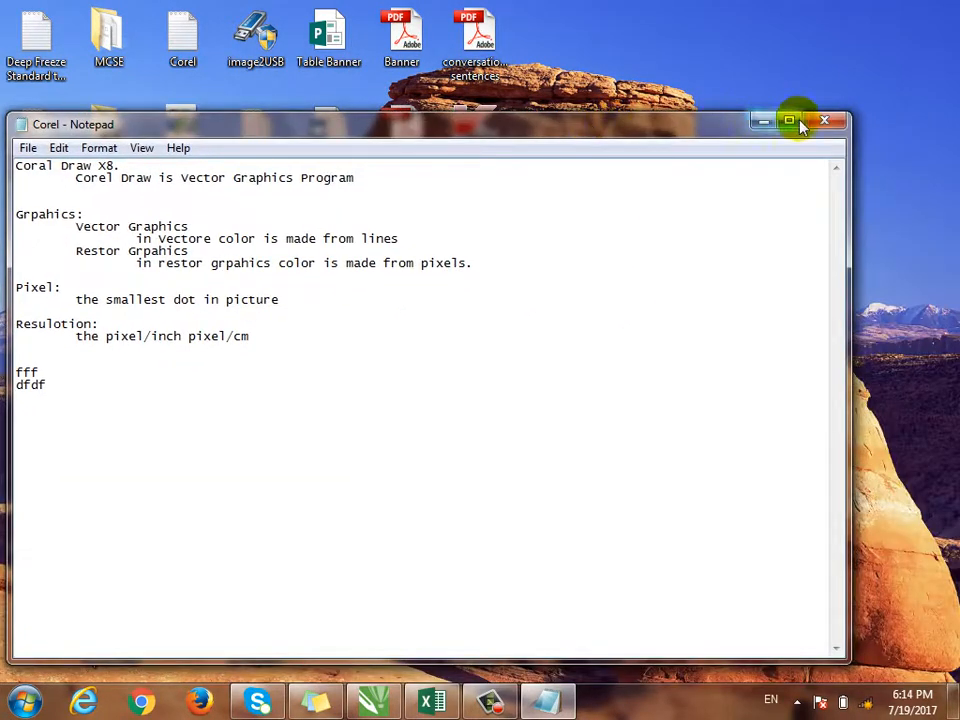
left_click(824, 121)
left_click(484, 361)
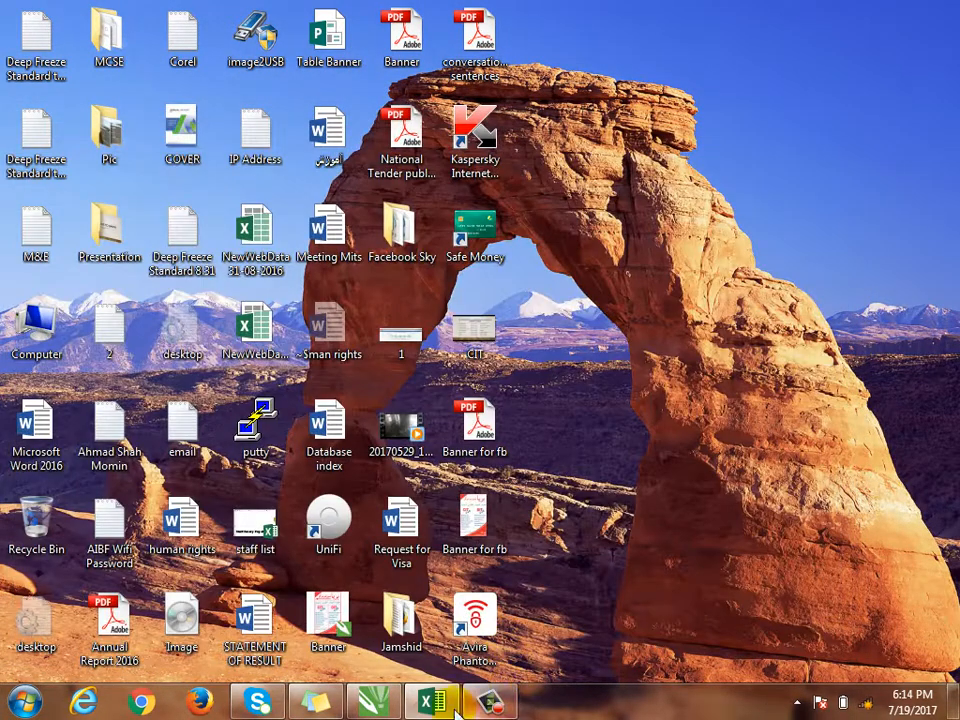
left_click(455, 705)
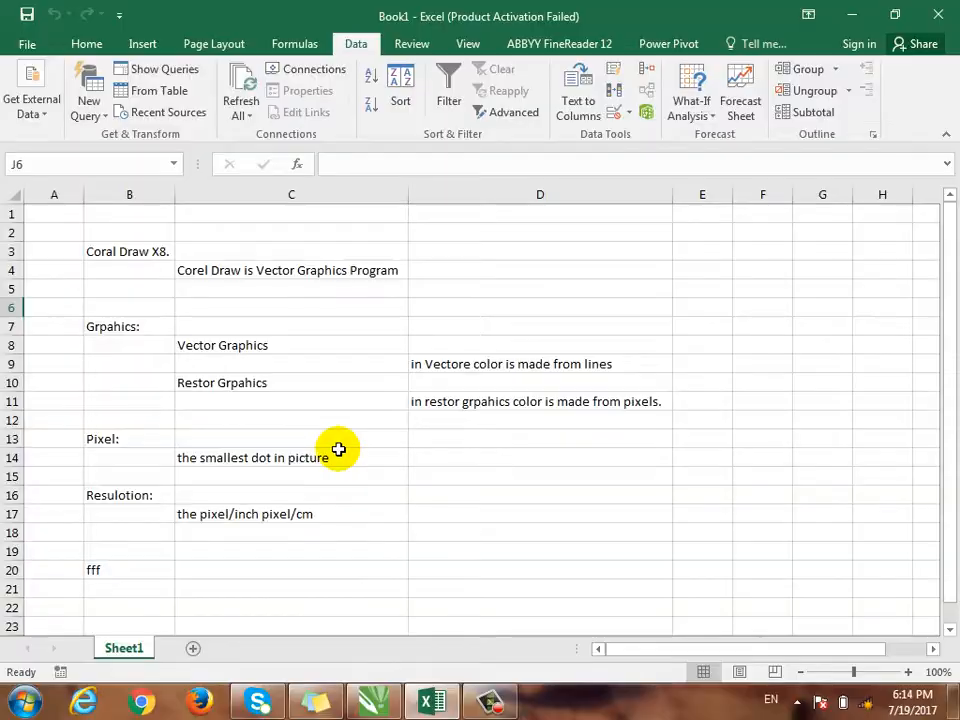
Add a new blank Sheet2 and select cell E10 on it
left_click(57, 125)
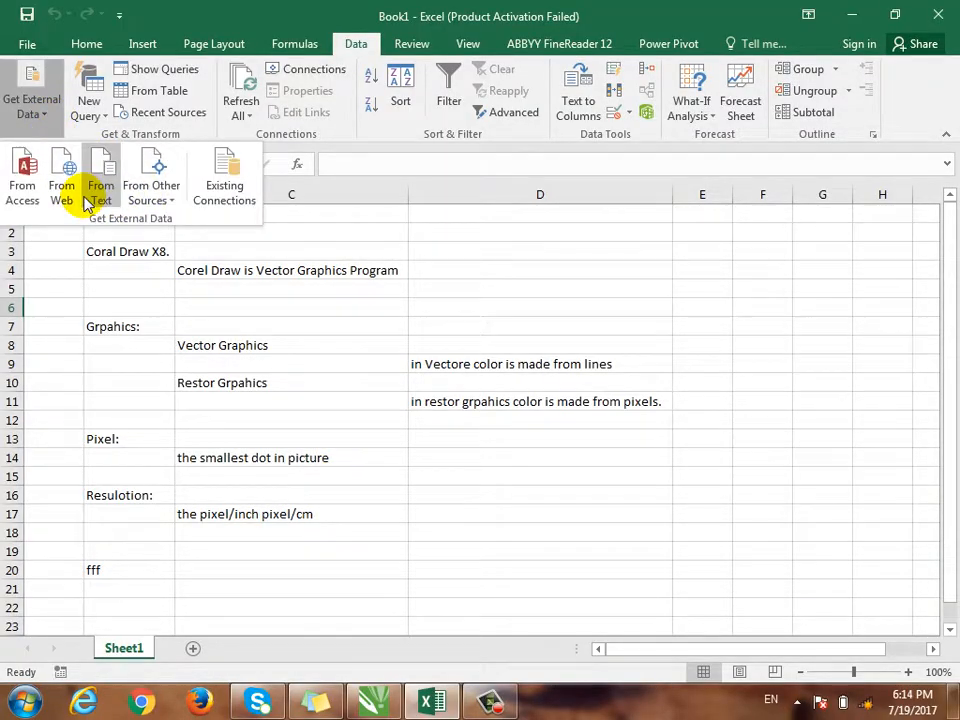
left_click(420, 526)
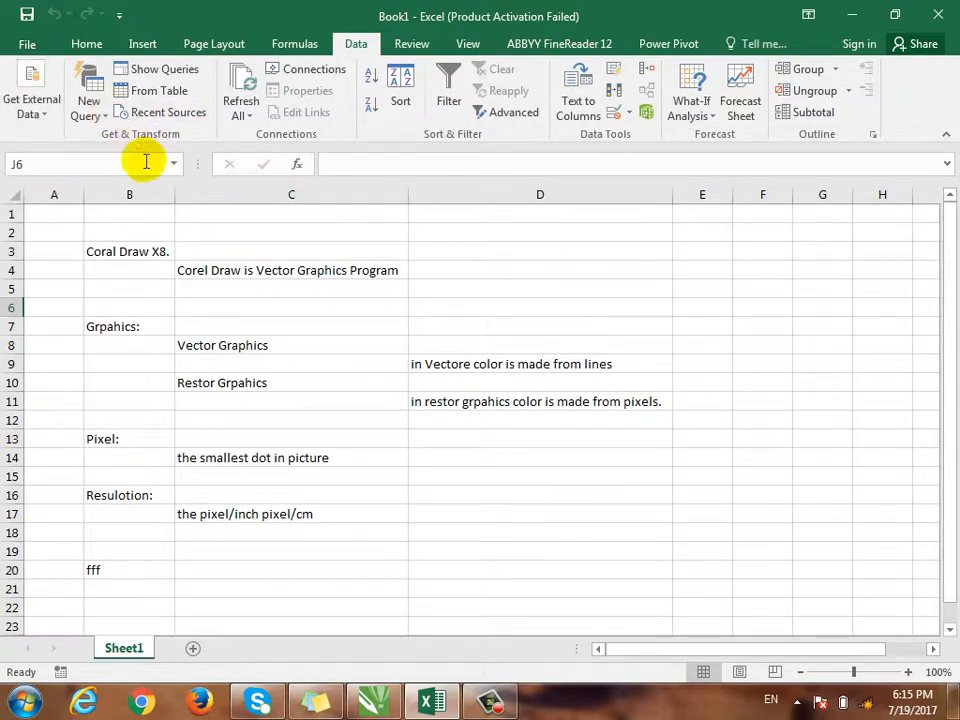
left_click(227, 648)
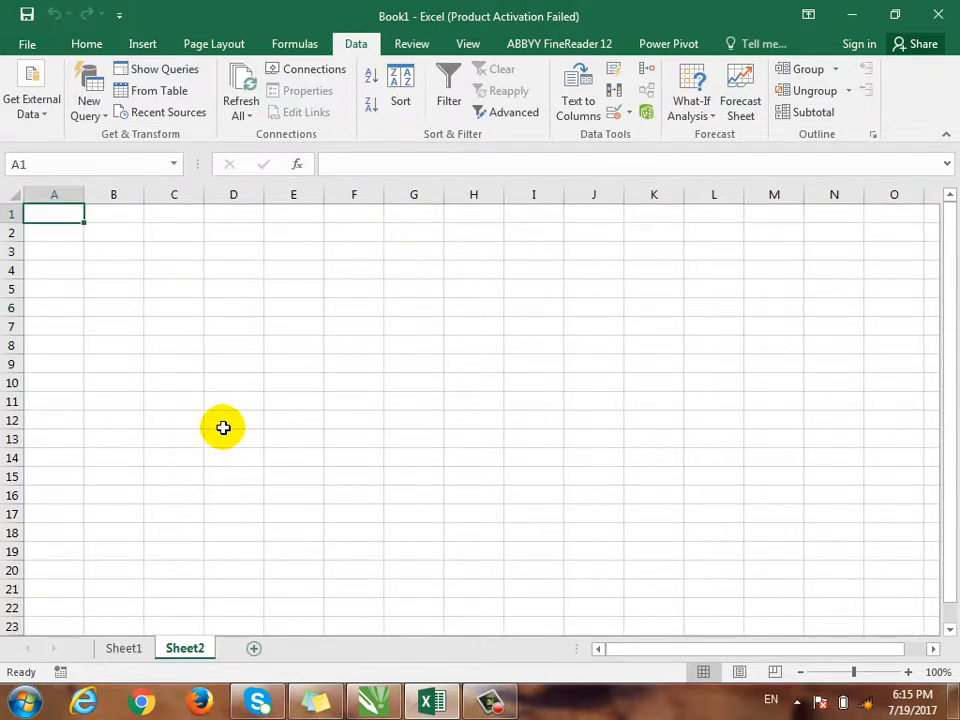
left_click(293, 380)
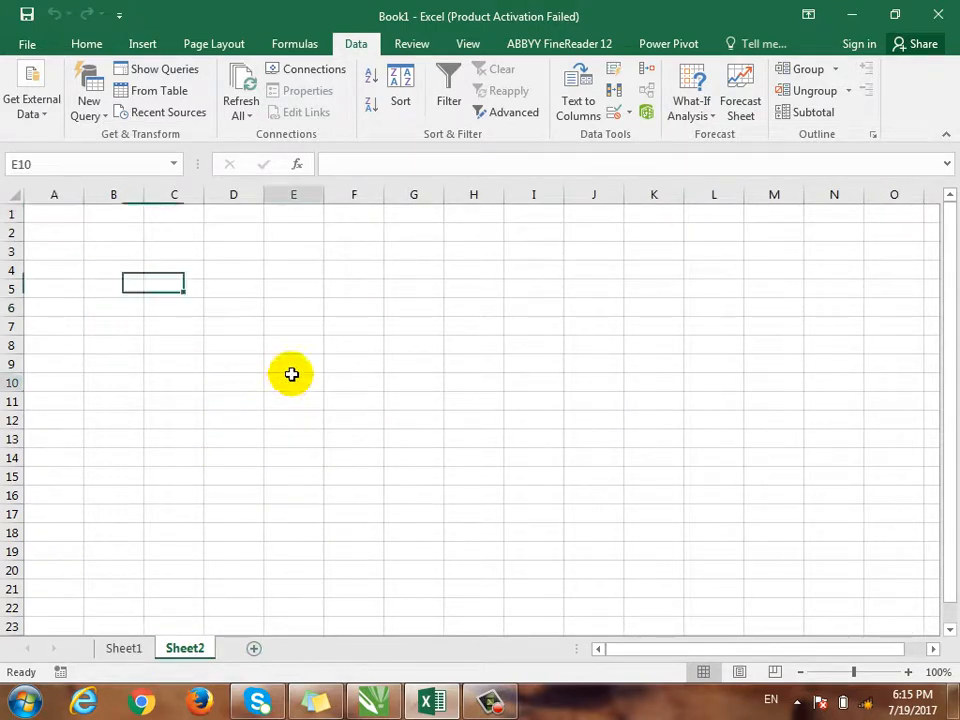
Start a new query using New Query > From File > From Workbook
left_click(110, 117)
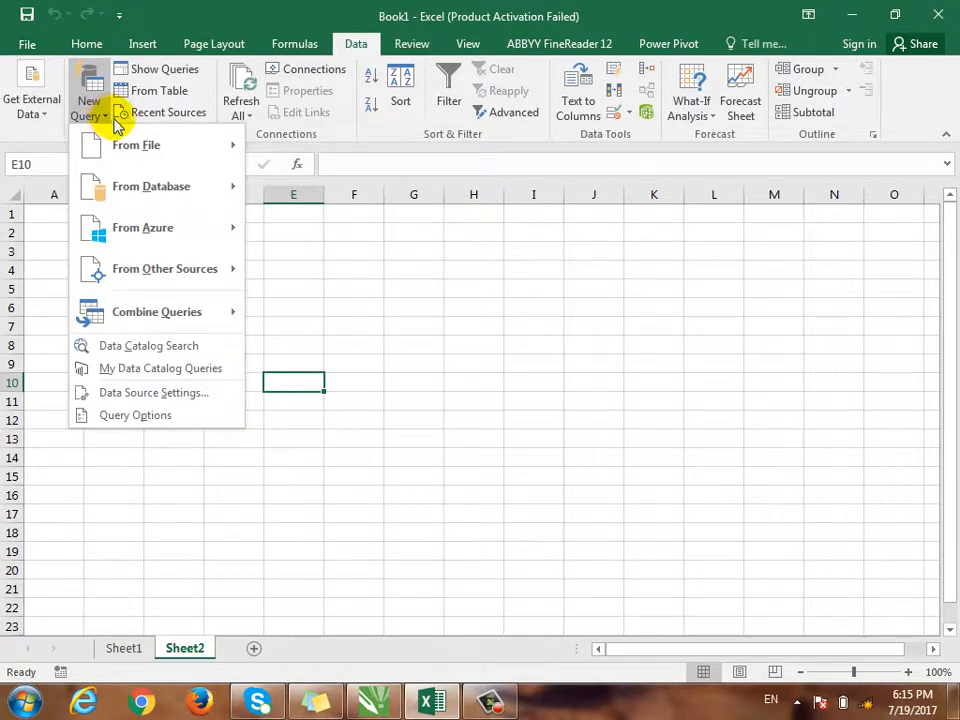
mouse_move(176, 160)
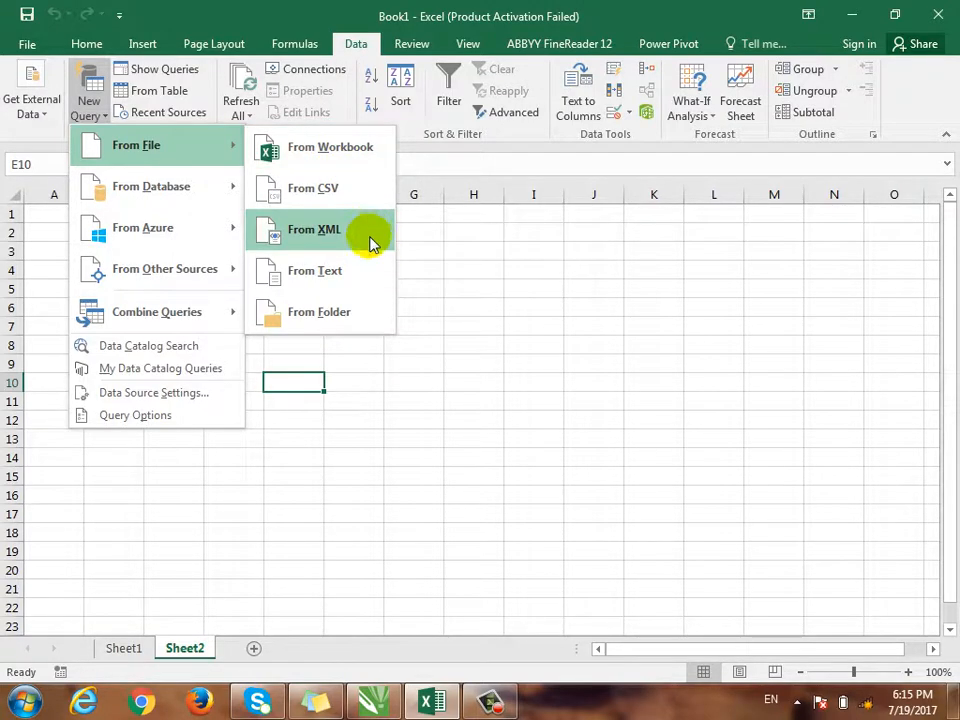
mouse_move(190, 188)
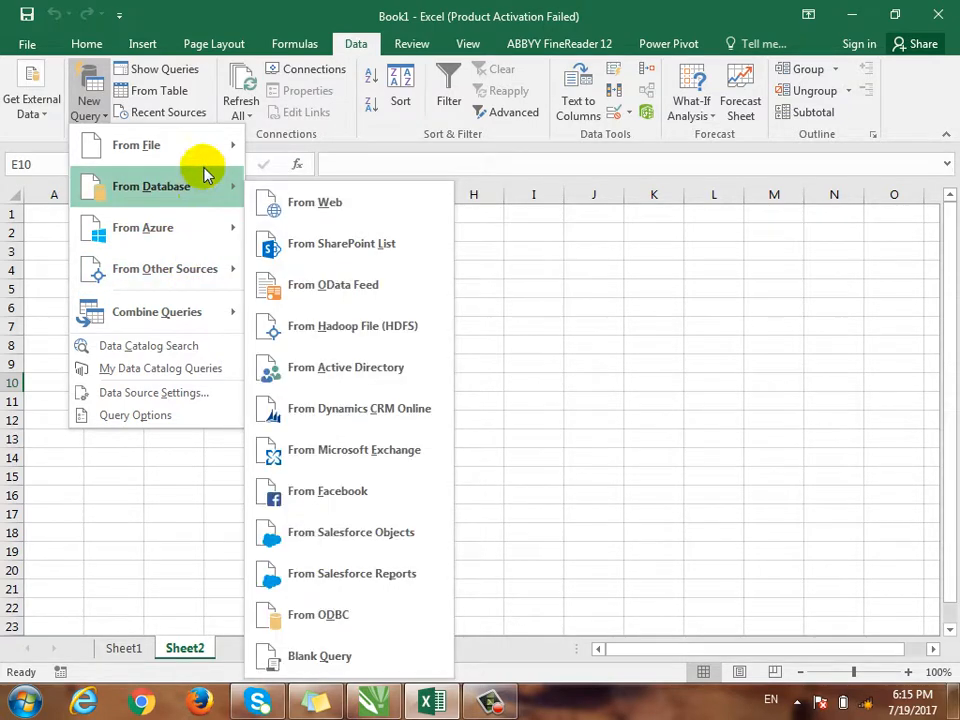
mouse_move(205, 155)
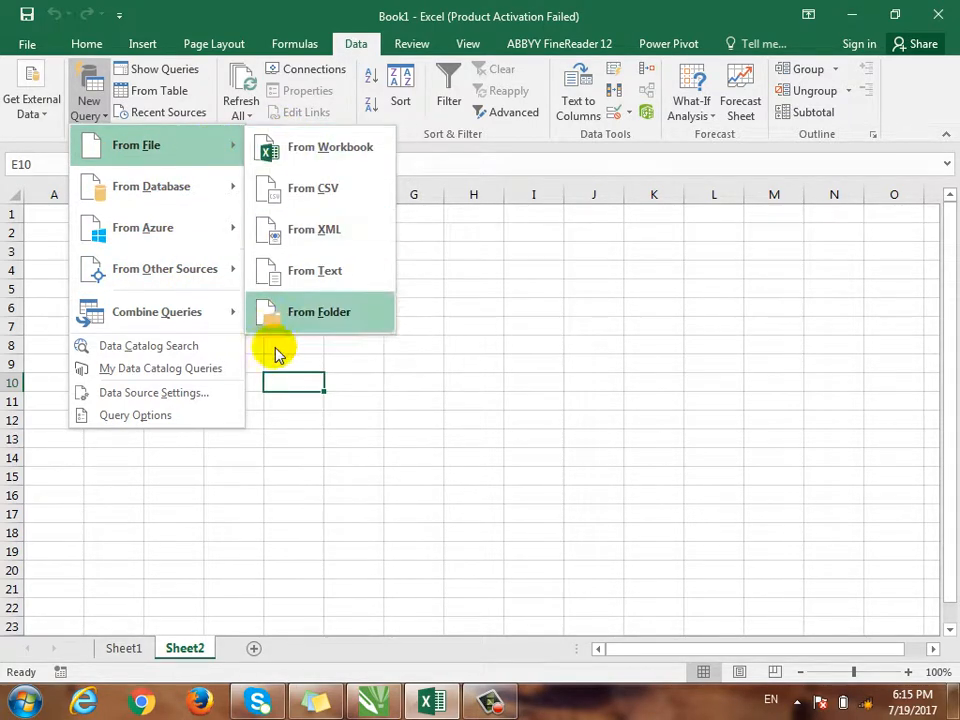
left_click(366, 172)
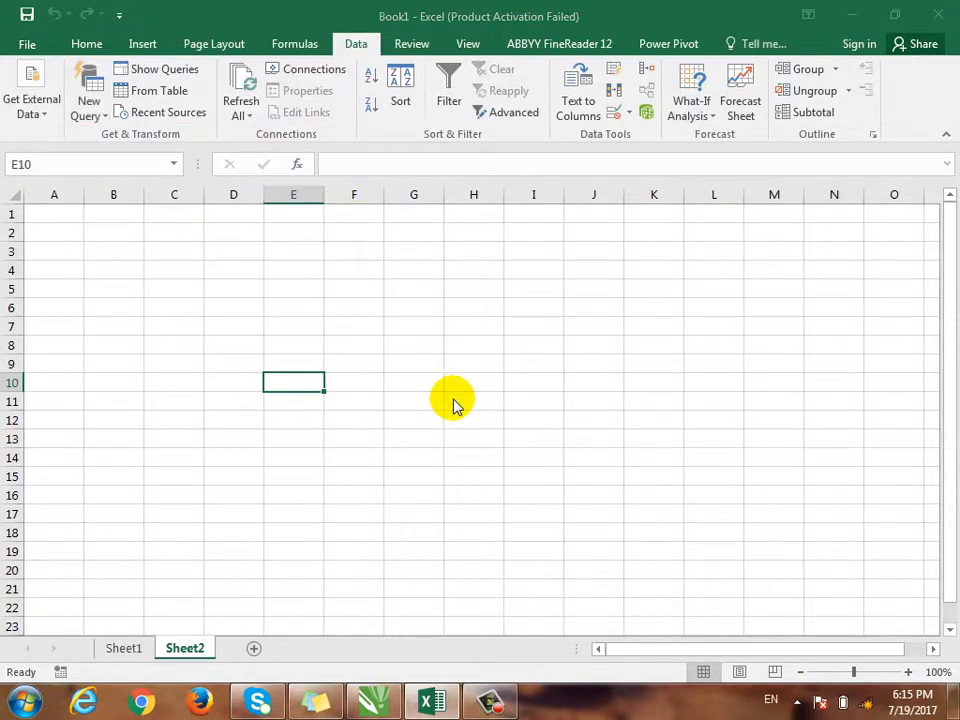
Select the table workbook in Documents and import it into the Navigator
left_click_drag(491, 246, 501, 137)
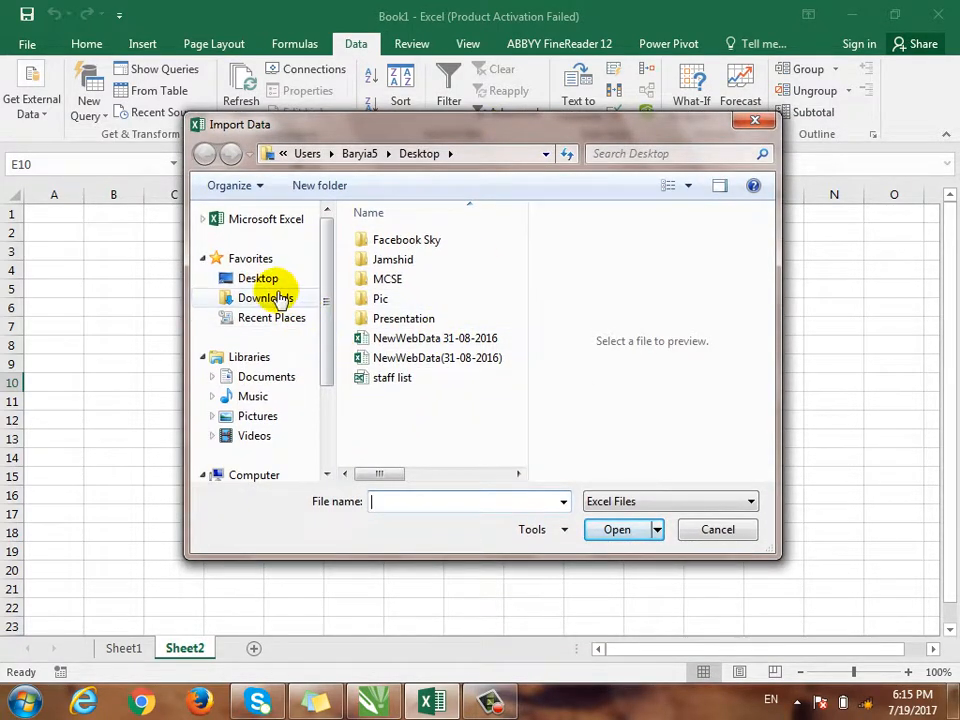
left_click(278, 377)
left_click_drag(517, 276, 516, 444)
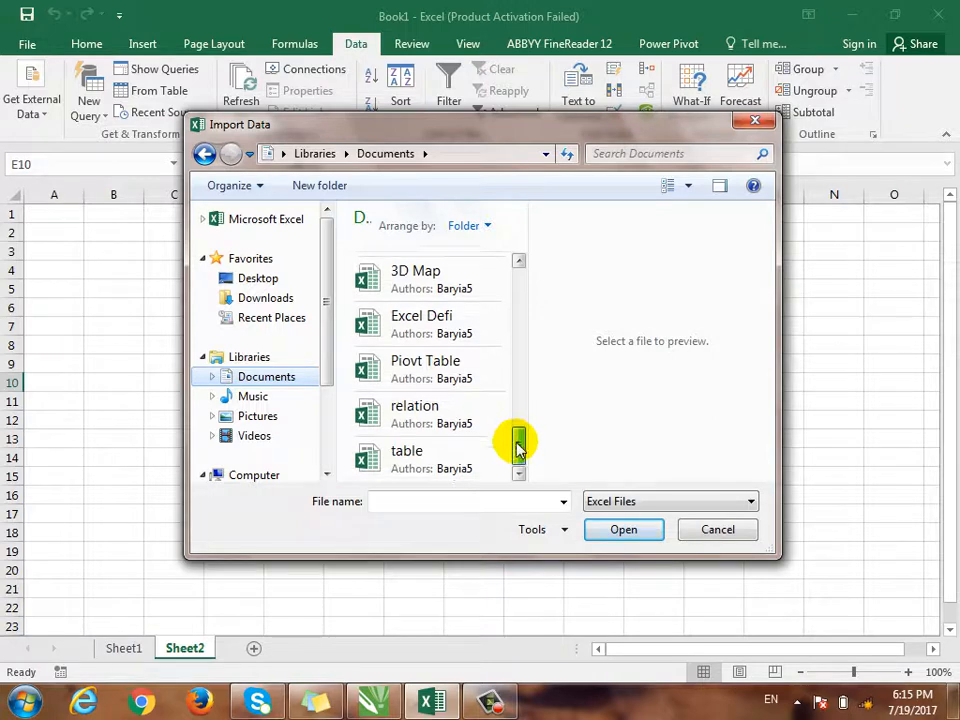
left_click(422, 462)
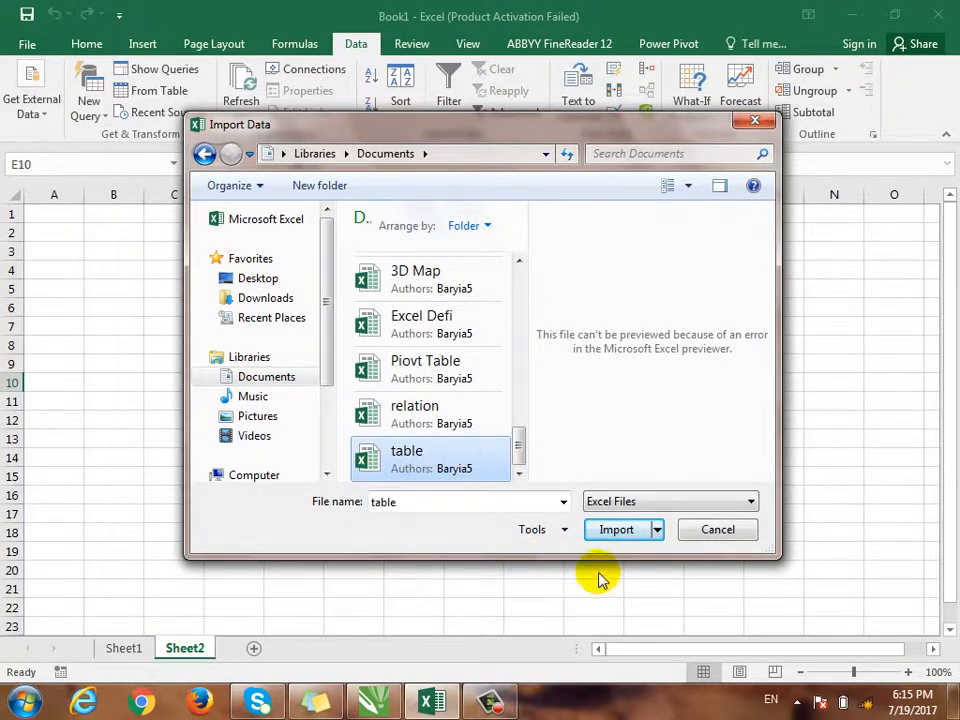
left_click(611, 530)
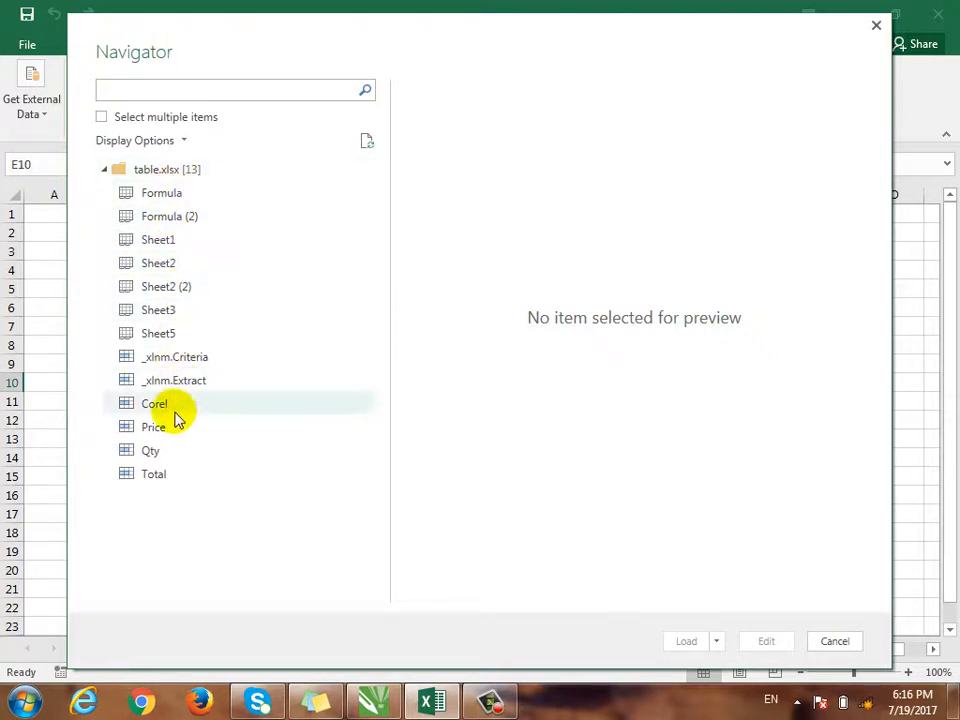
Preview Formula, Formula (2), Sheet1 and Sheet2, then edit Formula (2) in the Query Editor
left_click(178, 194)
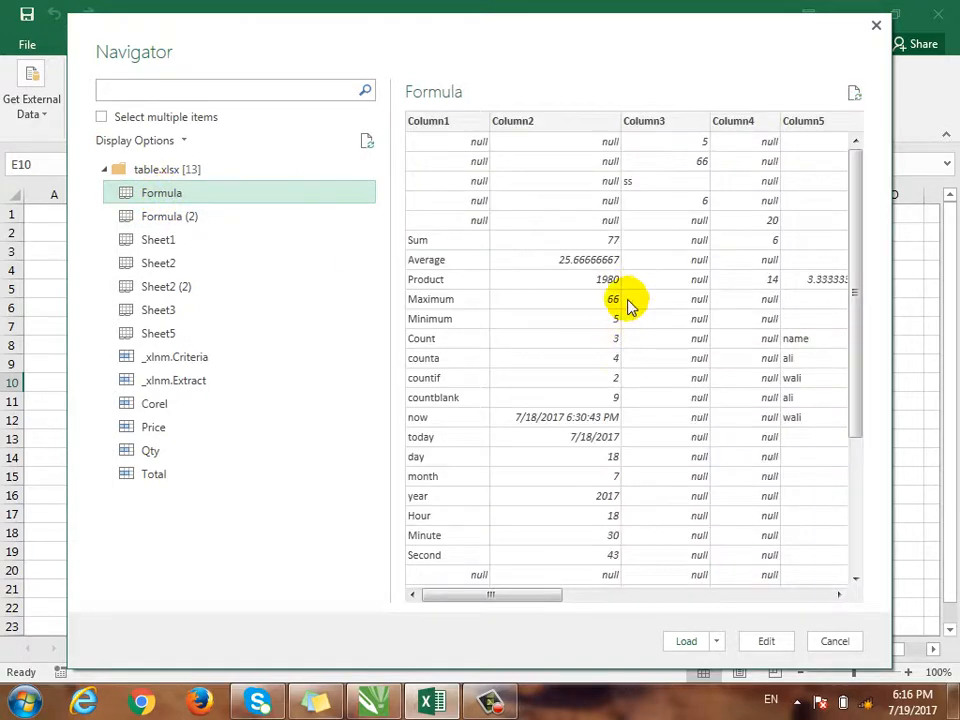
left_click(190, 216)
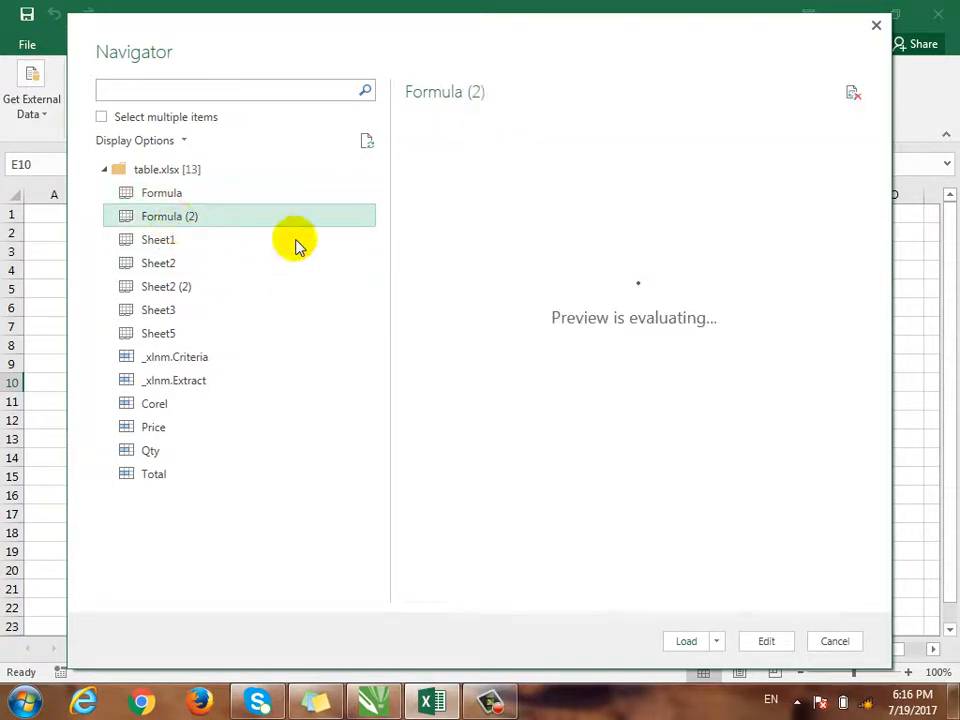
left_click(160, 240)
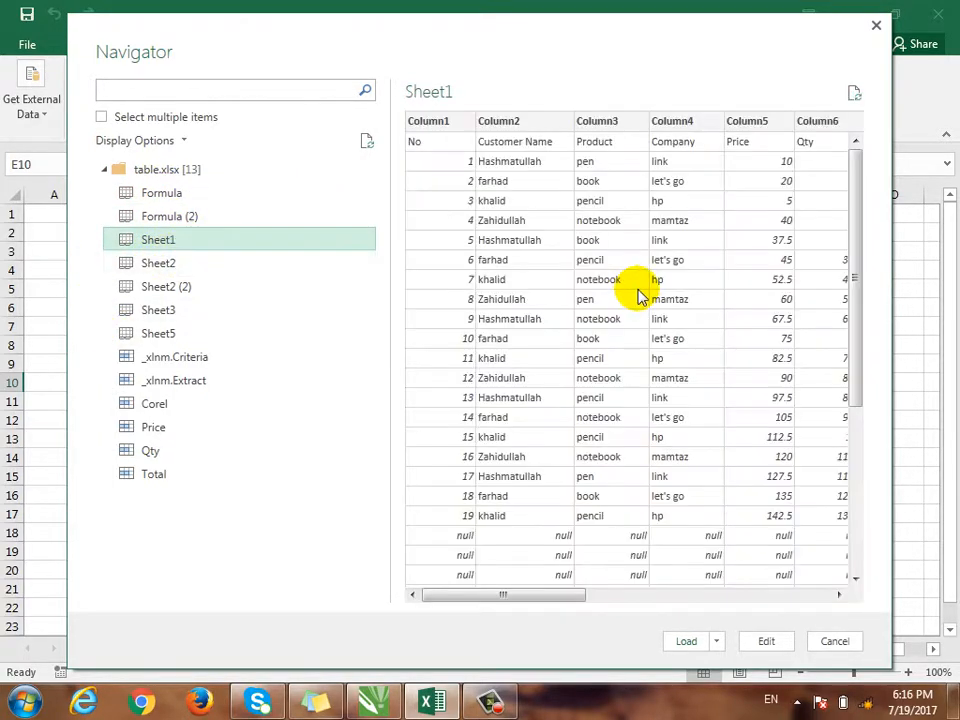
left_click(158, 263)
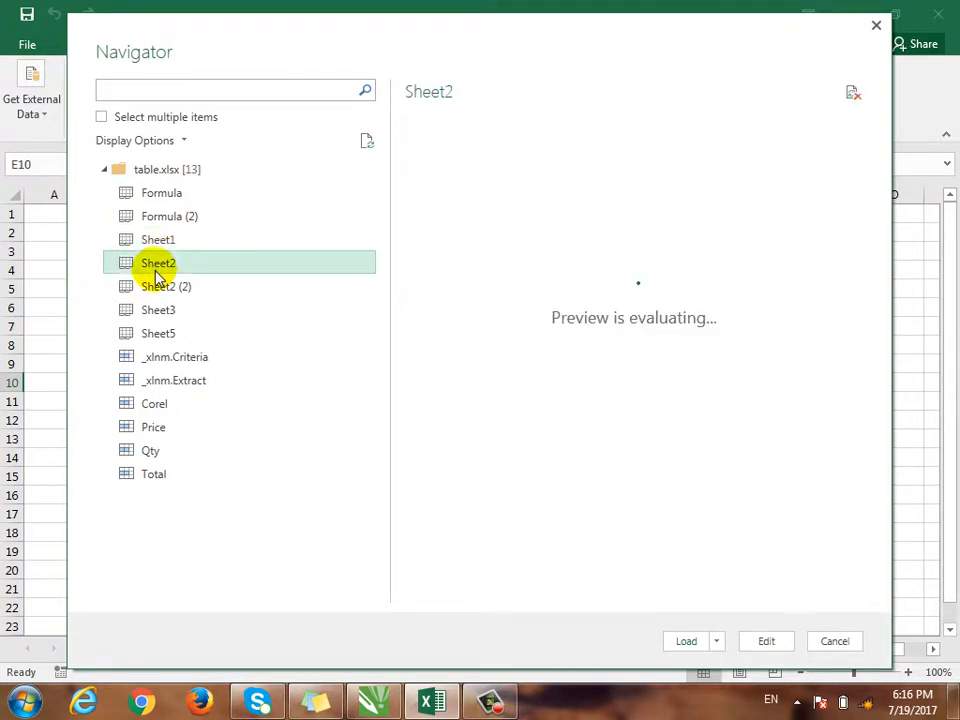
left_click(165, 240)
left_click(170, 216)
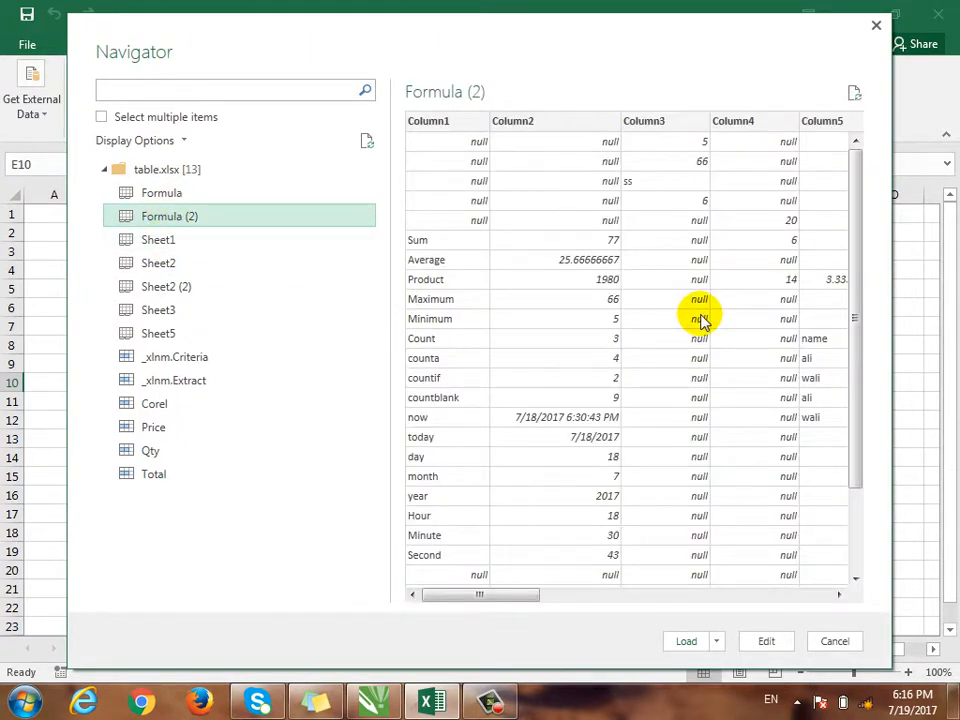
left_click_drag(240, 41, 291, 50)
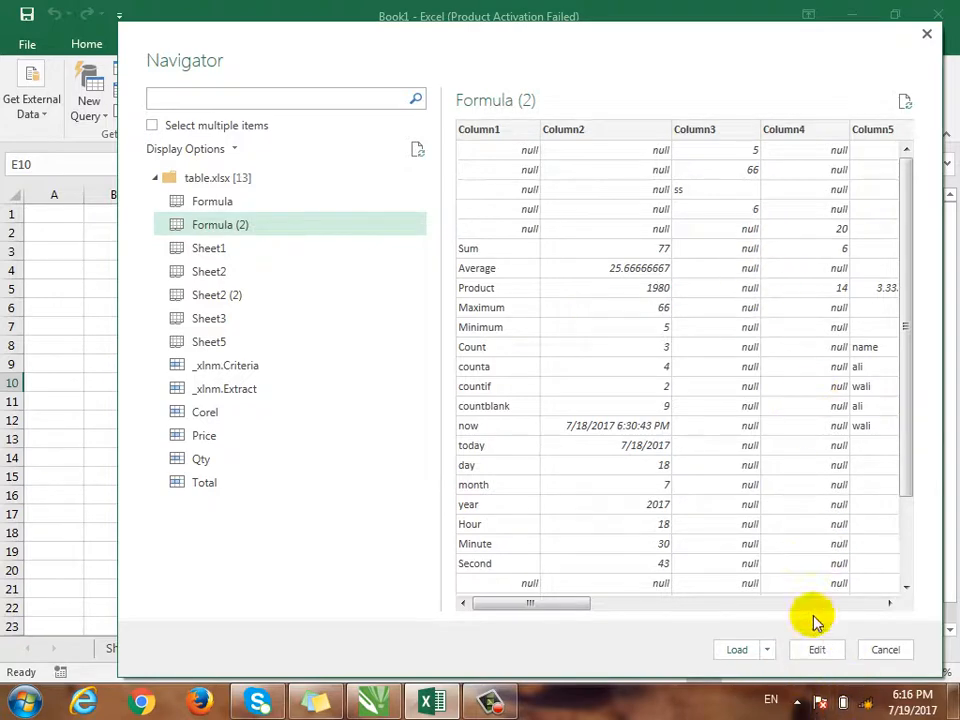
left_click(816, 652)
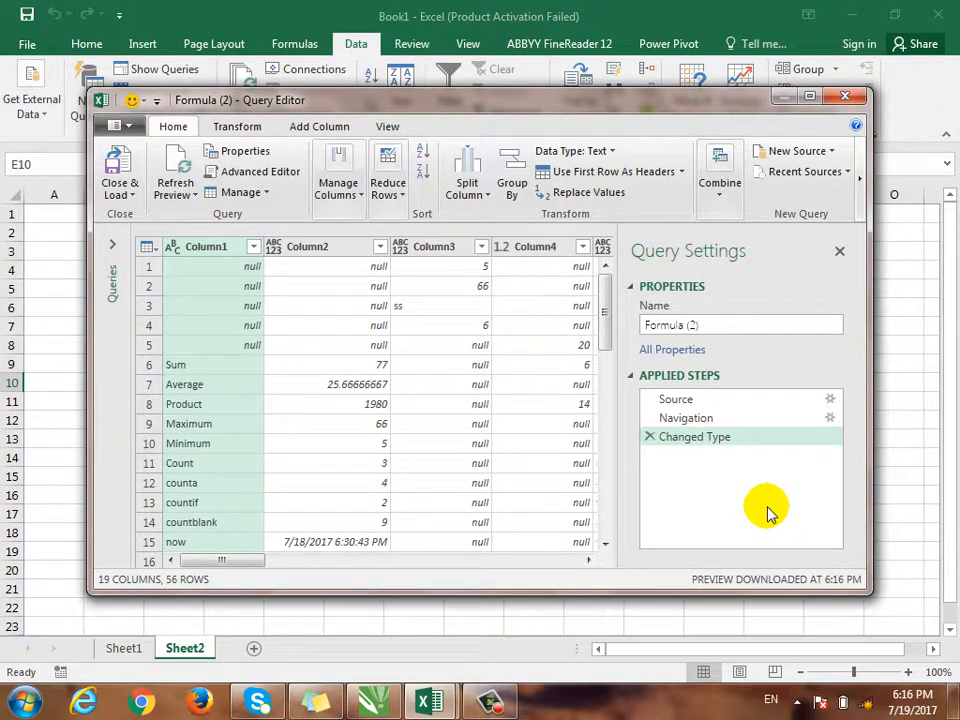
Remove Column5 from the Formula (2) query, then close the editor and keep the changes
left_click_drag(688, 102, 638, 93)
left_click_drag(829, 568, 918, 590)
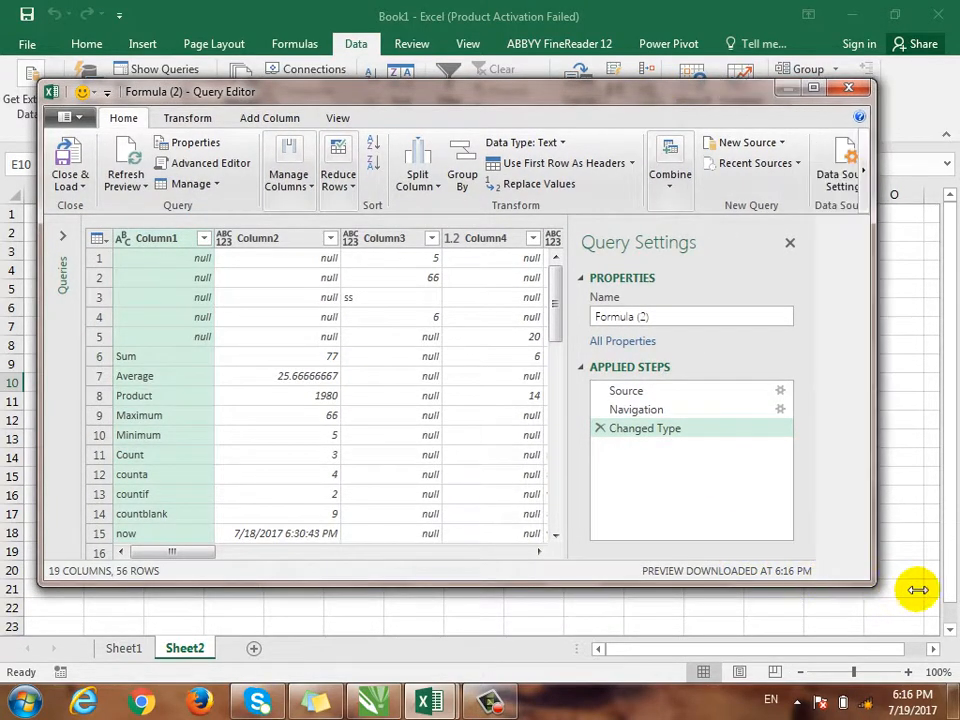
left_click(590, 238)
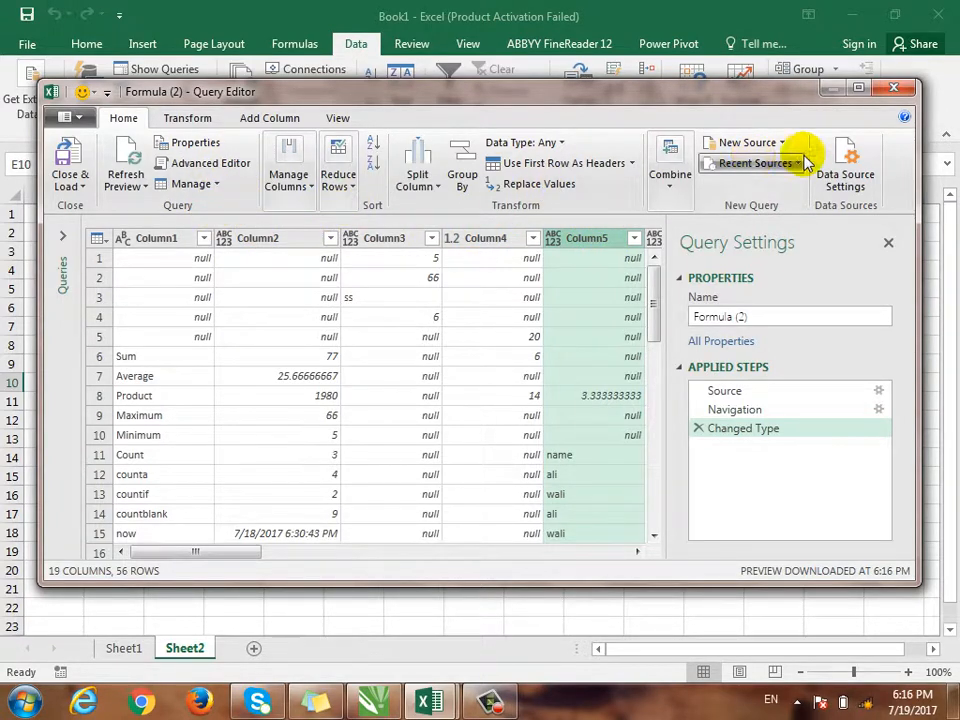
left_click(860, 89)
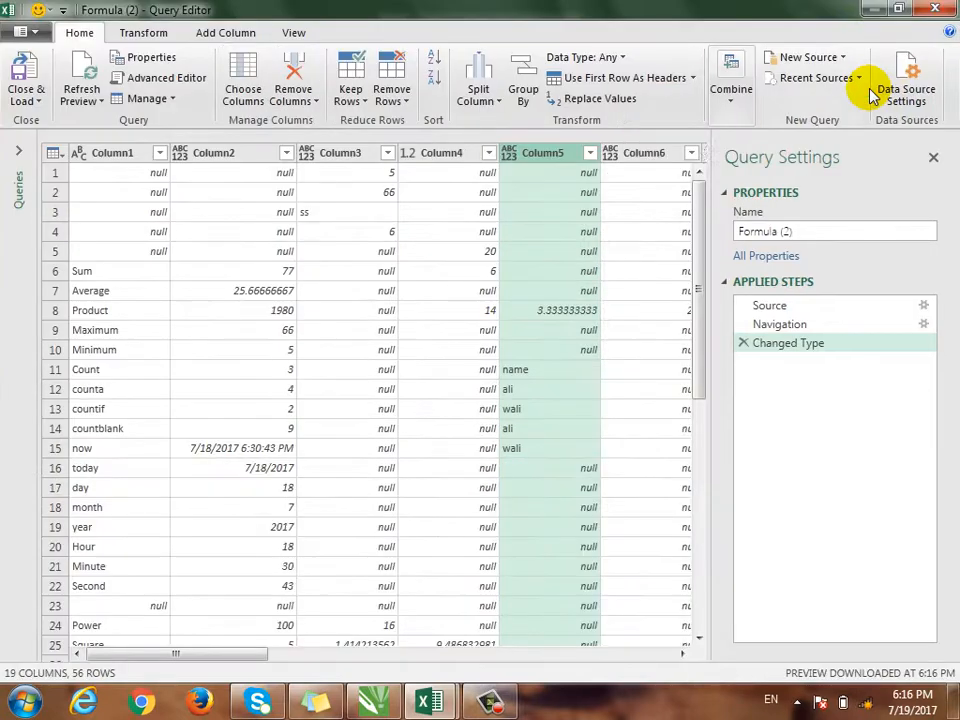
right_click(560, 158)
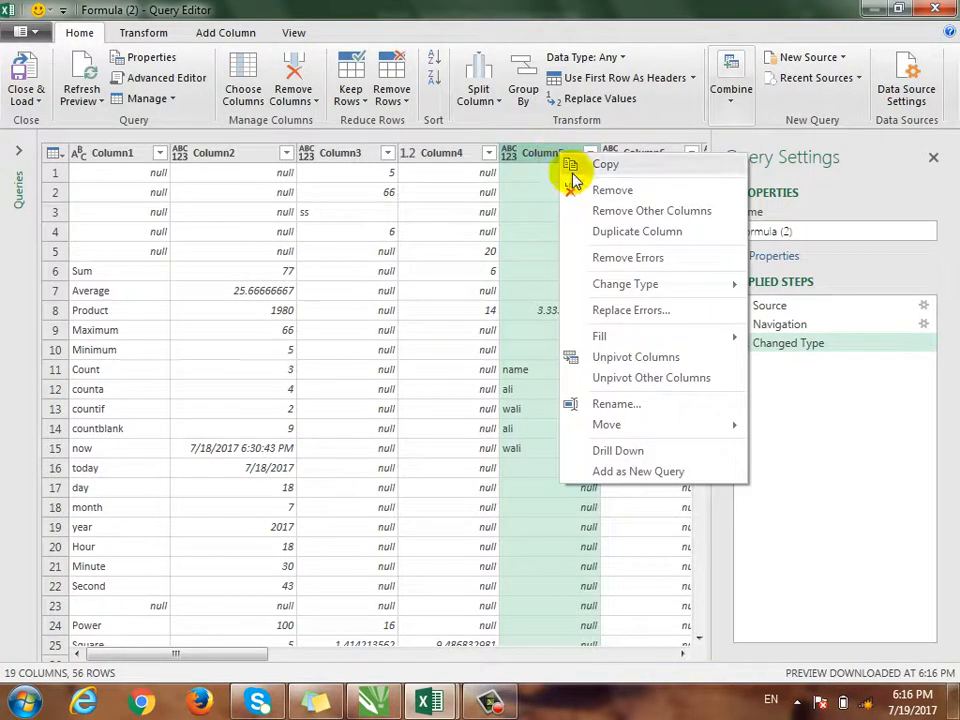
left_click(670, 193)
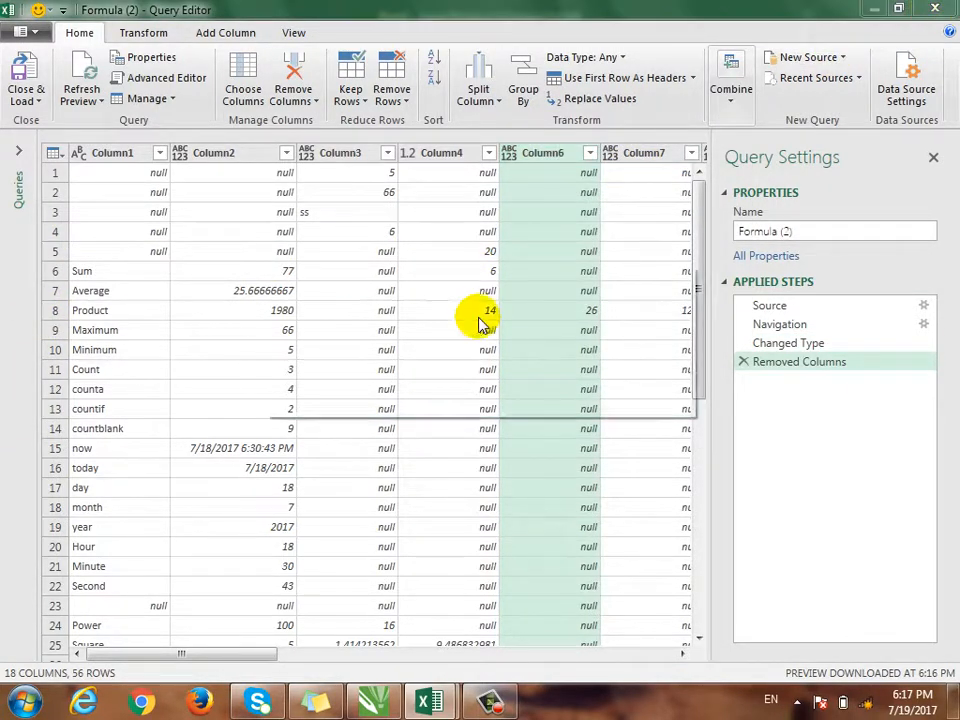
key("alt+F4")
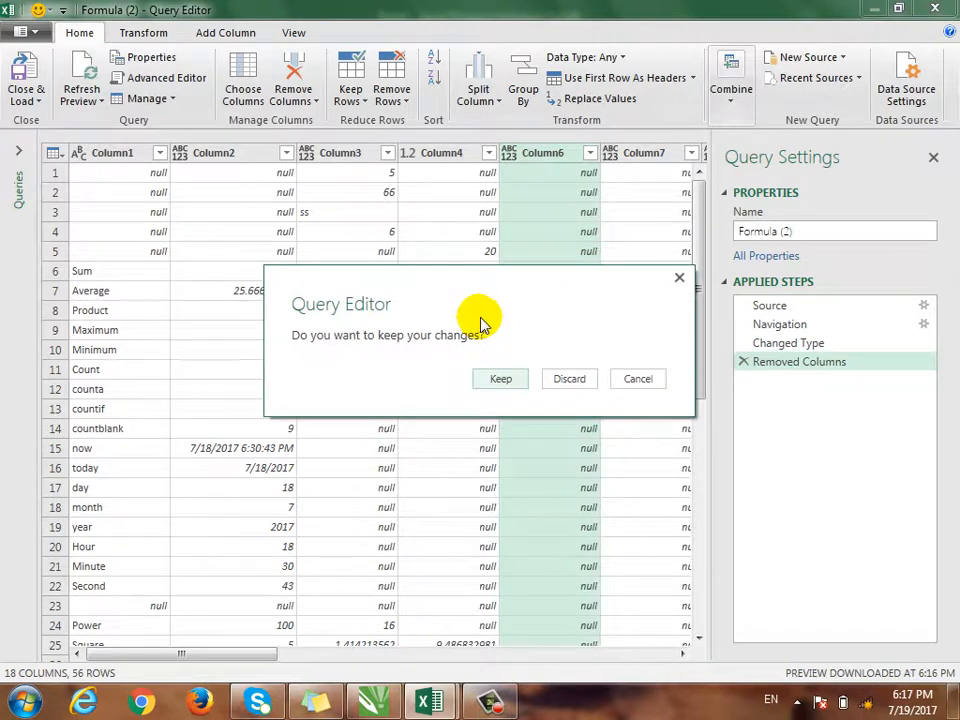
left_click(503, 380)
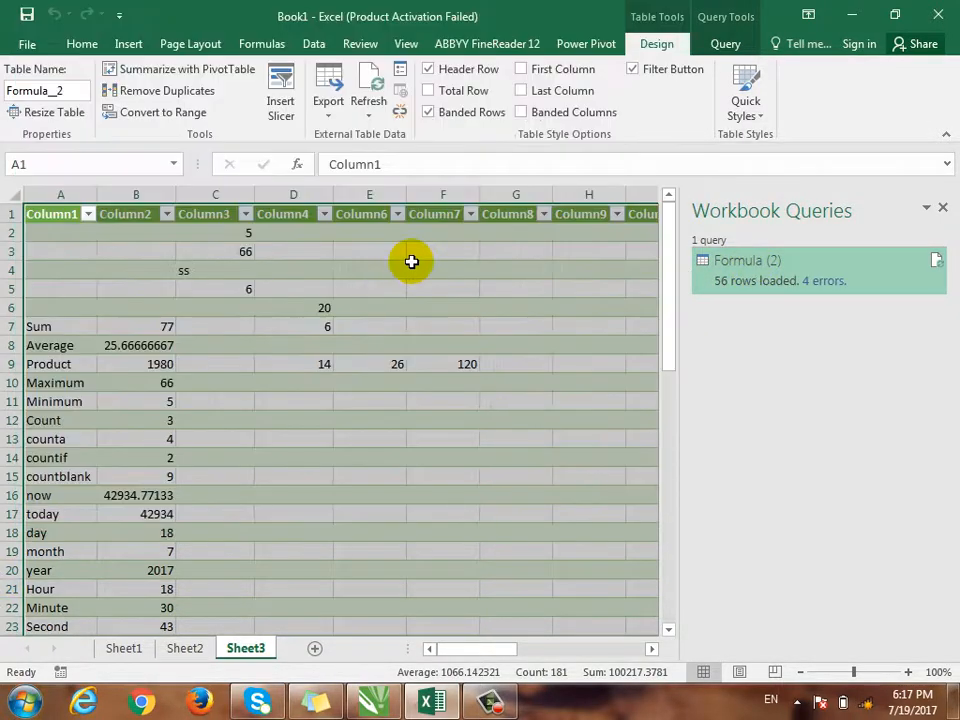
Open table.xlsx from the Documents library through the Start menu
key("super")
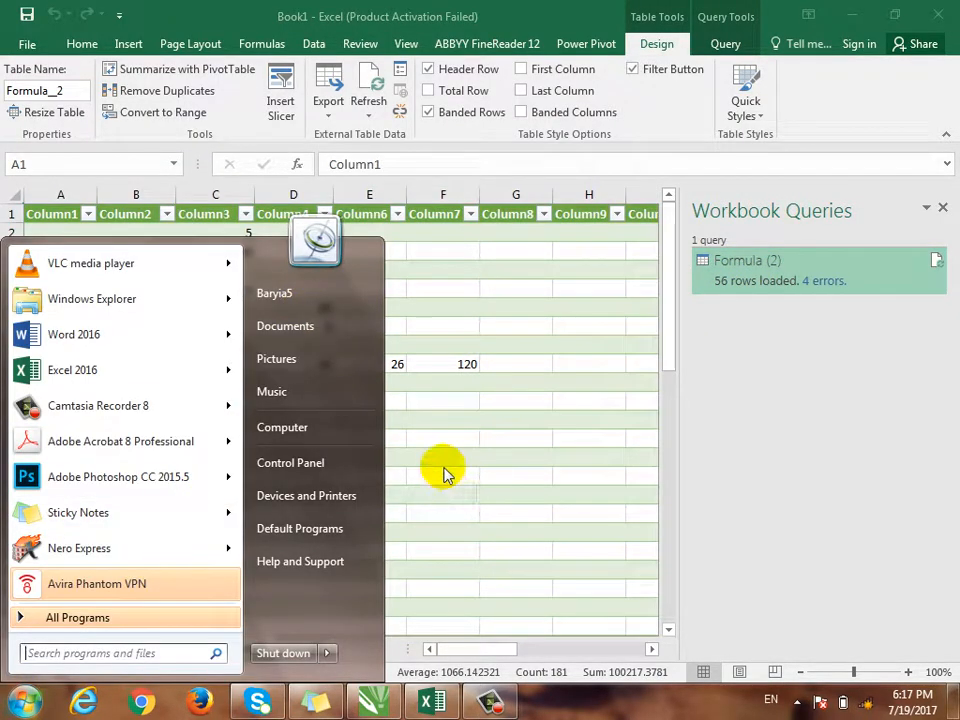
left_click(326, 327)
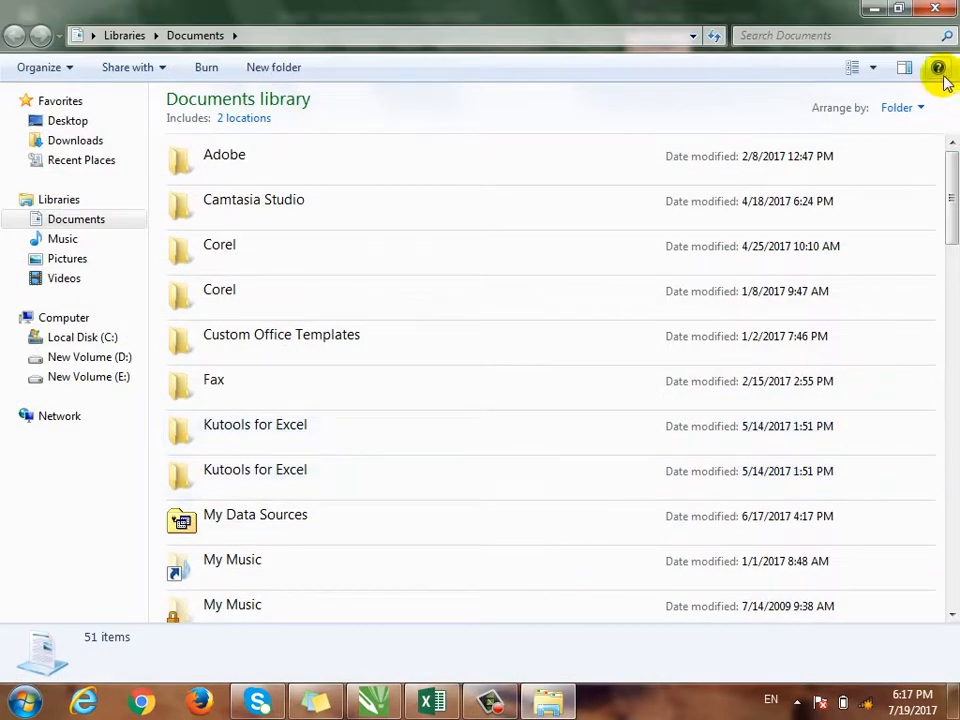
scroll(917, 407, "down", 15)
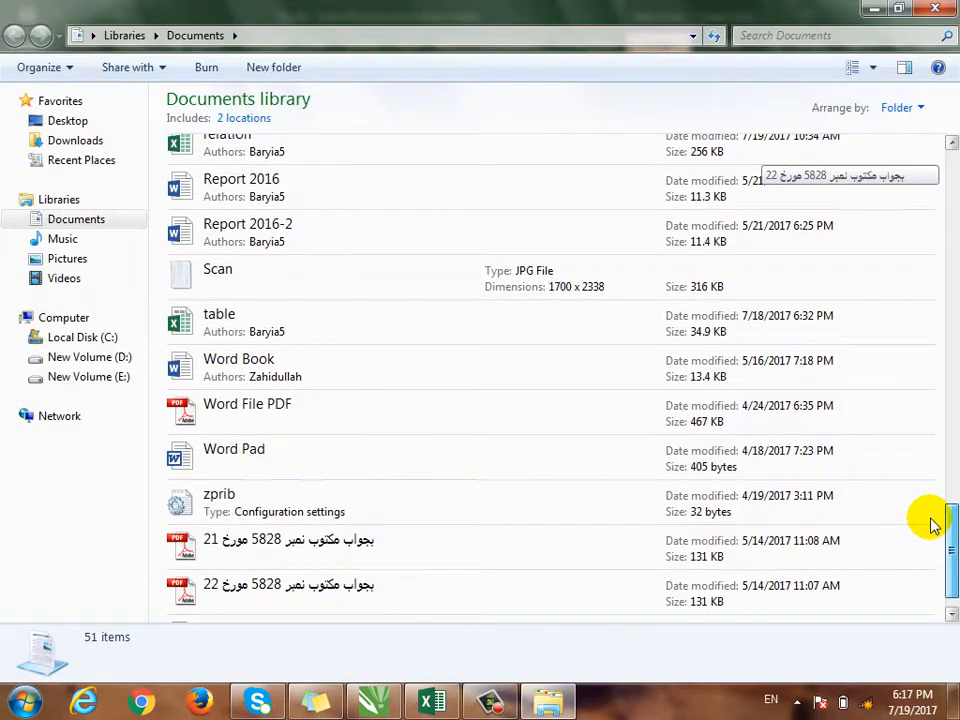
double_click(184, 325)
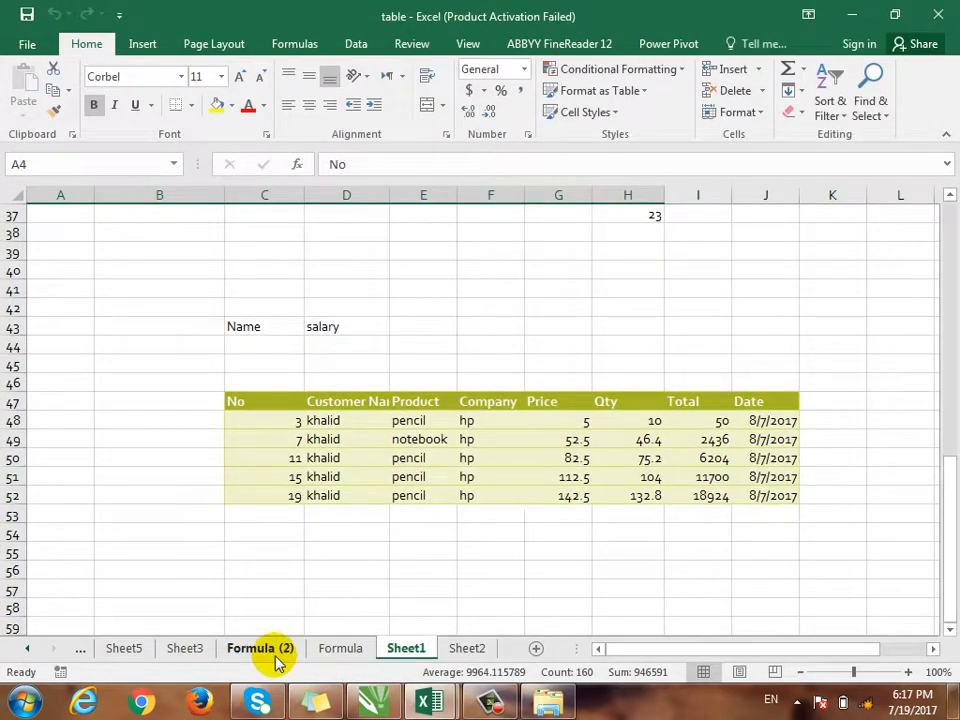
Enter four sample names in cells B57 to B60 of the Formula (2) sheet, then close the workbook
left_click(262, 649)
scroll(245, 520, "down", 8)
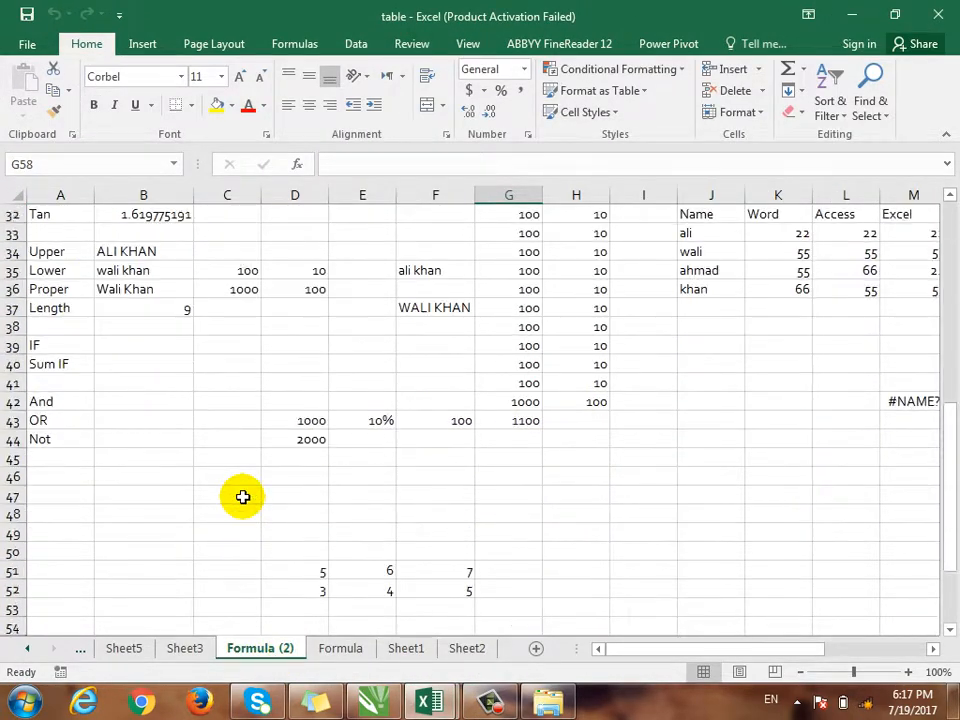
left_click(140, 457)
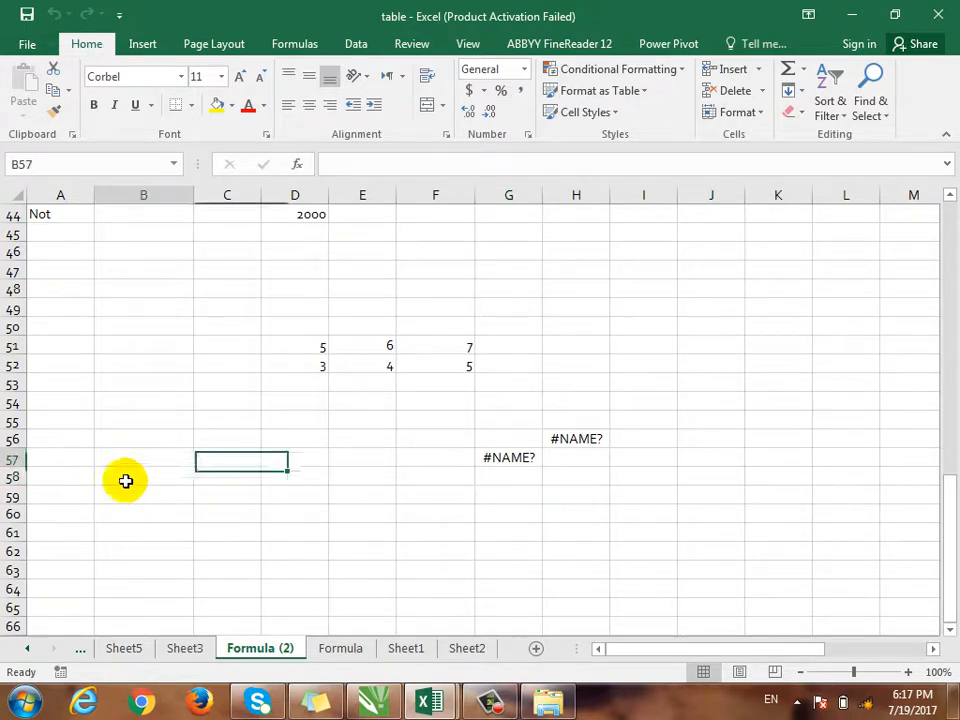
type("ali")
key("Return")
type("wali")
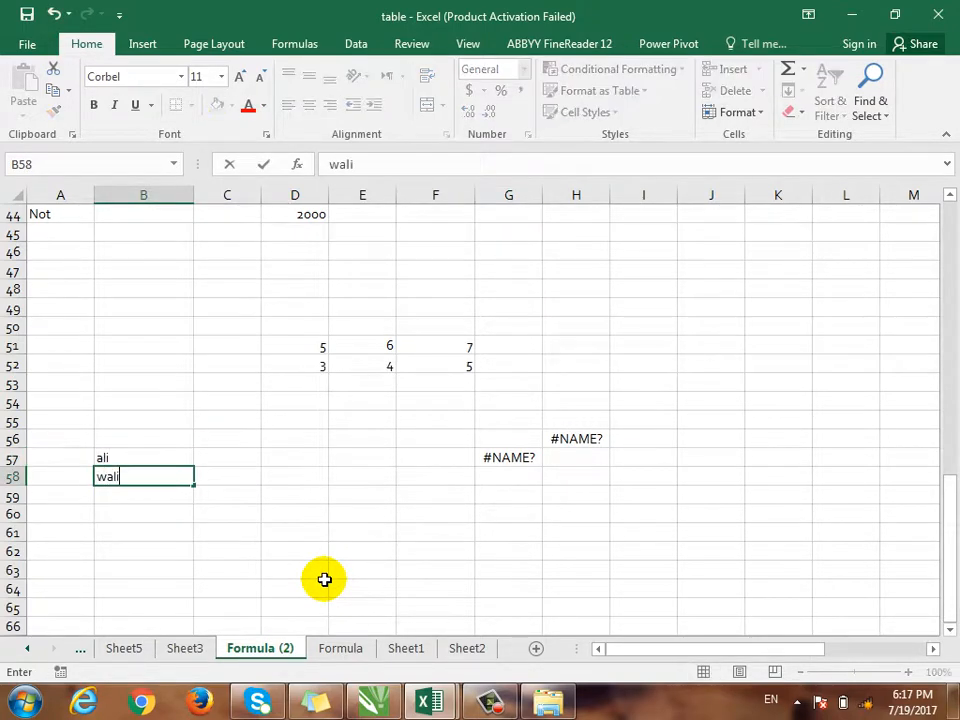
key("Return")
type("alimd")
key("Return")
type("khan")
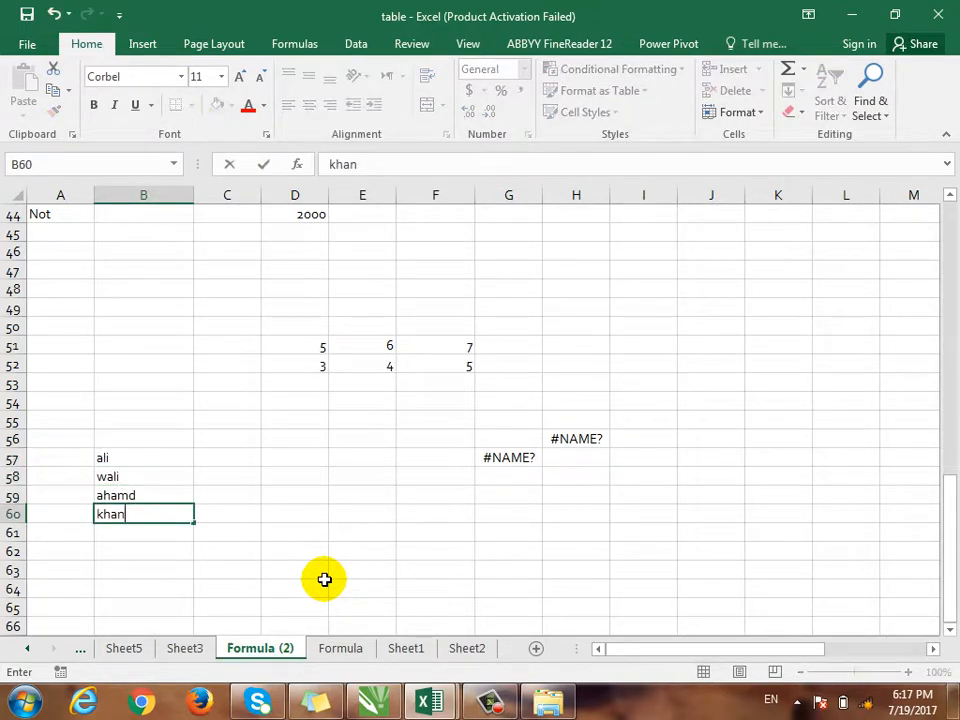
key("Return")
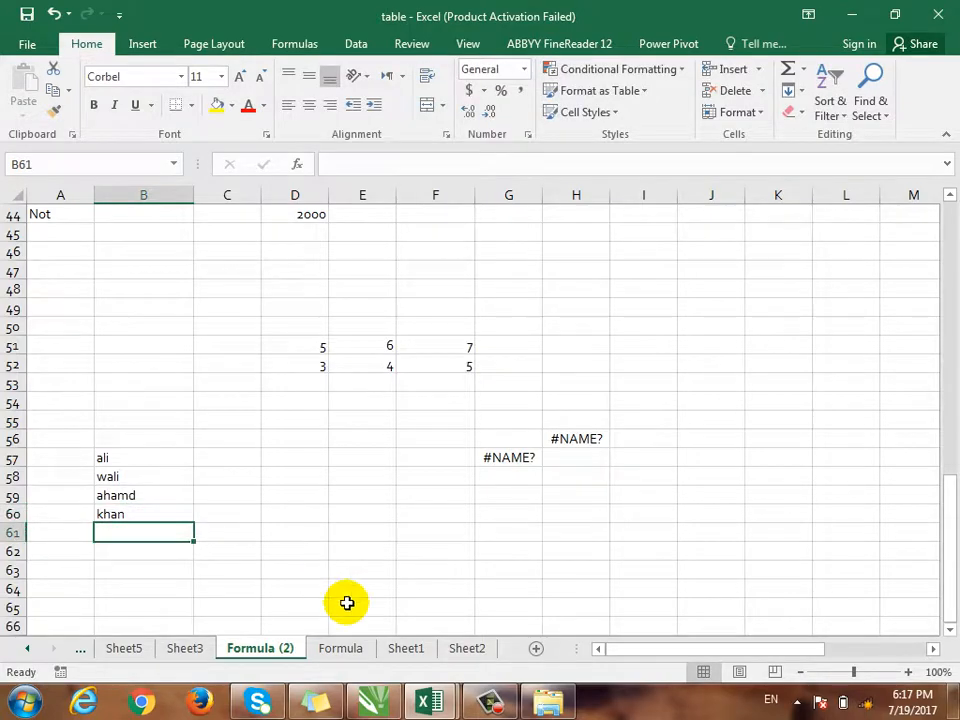
left_click(938, 14)
Save table.xlsx on closing and return to the Sheet3 query table in Book1
left_click(372, 370)
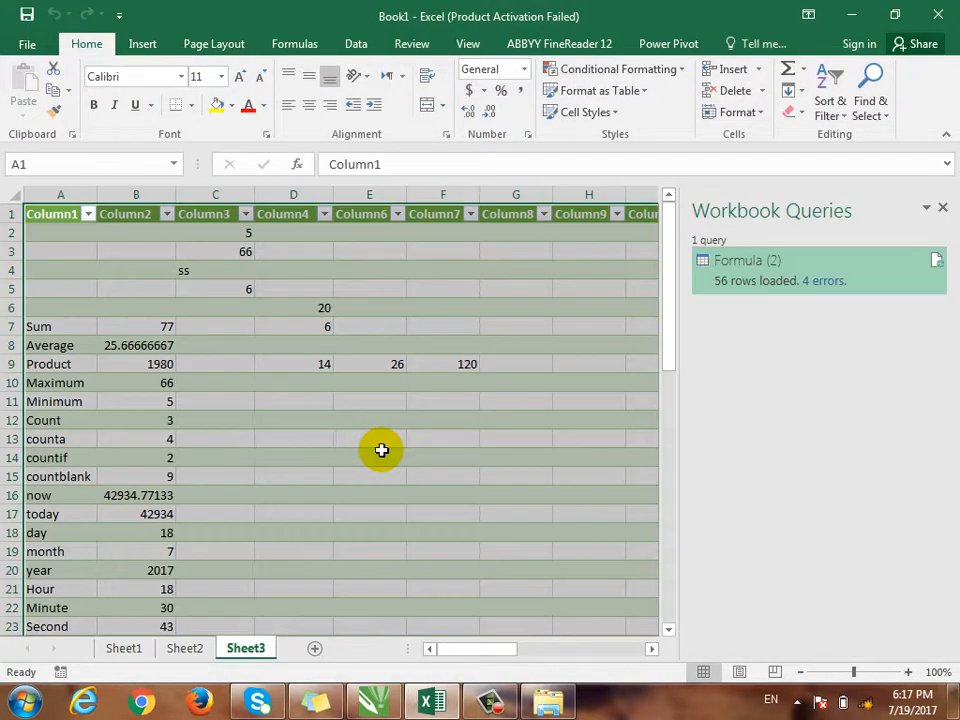
scroll(362, 439, "down", 5)
scroll(360, 441, "down", 9)
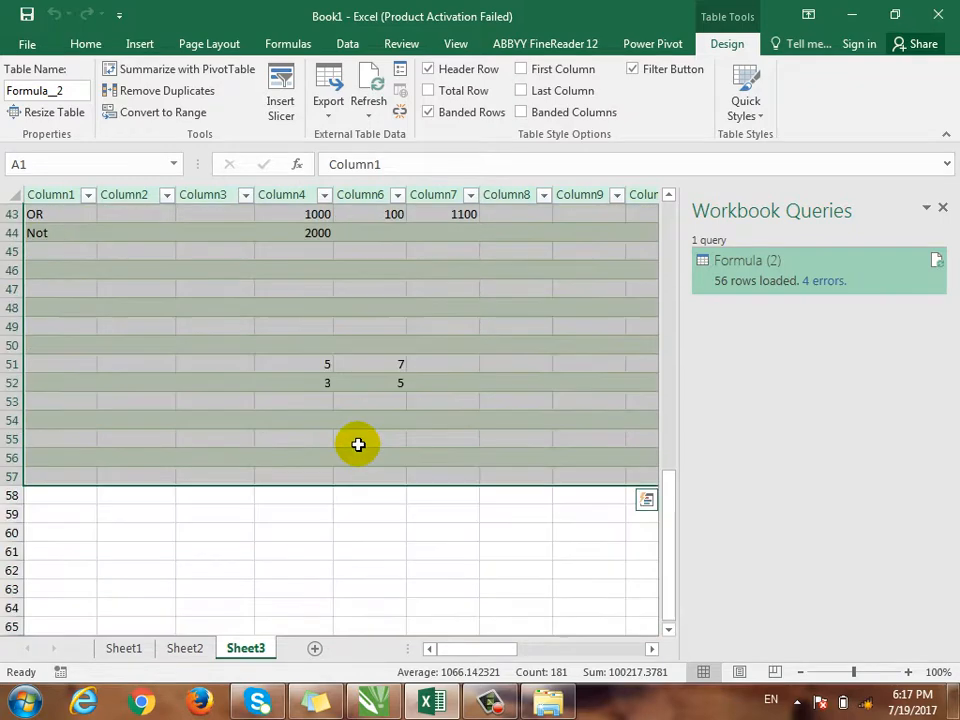
scroll(290, 448, "up", 2)
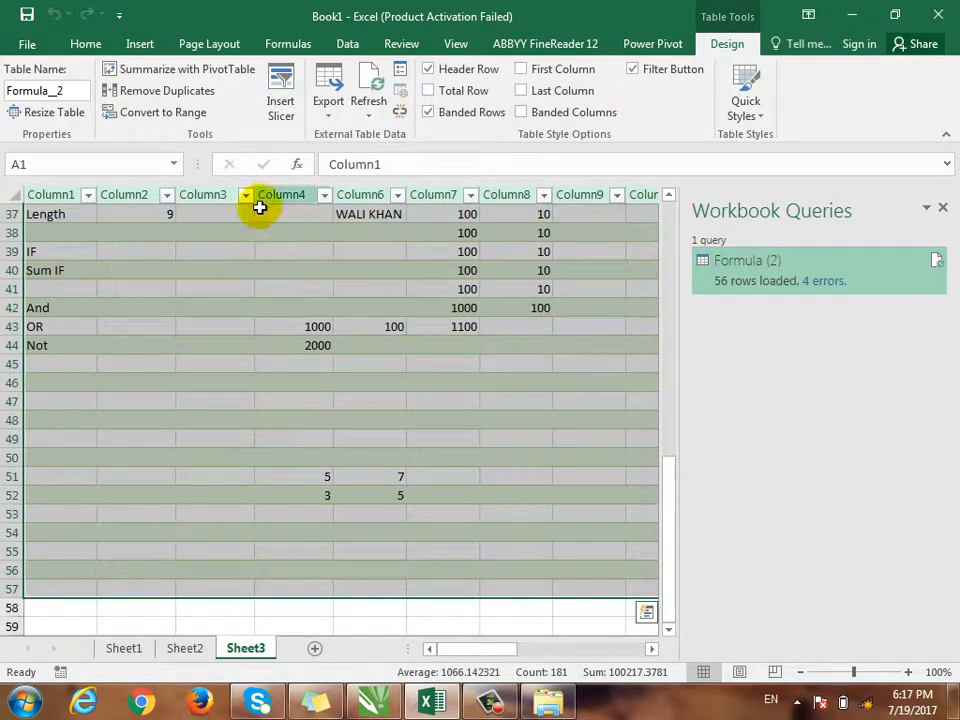
Refresh the Formula (2) query twice so the four new name rows load
left_click(347, 44)
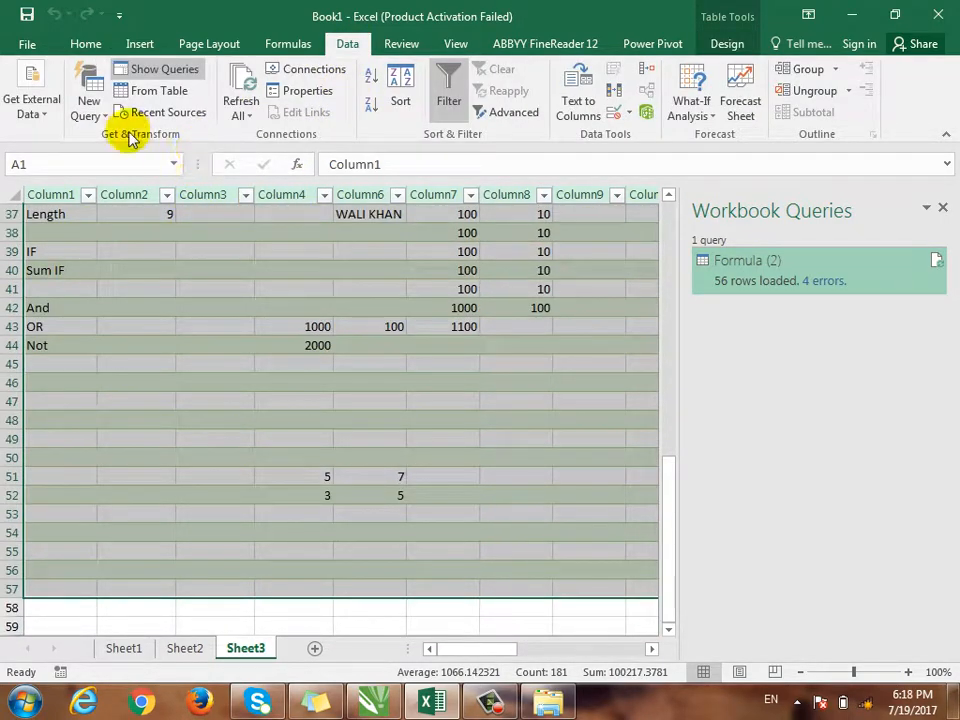
left_click(248, 116)
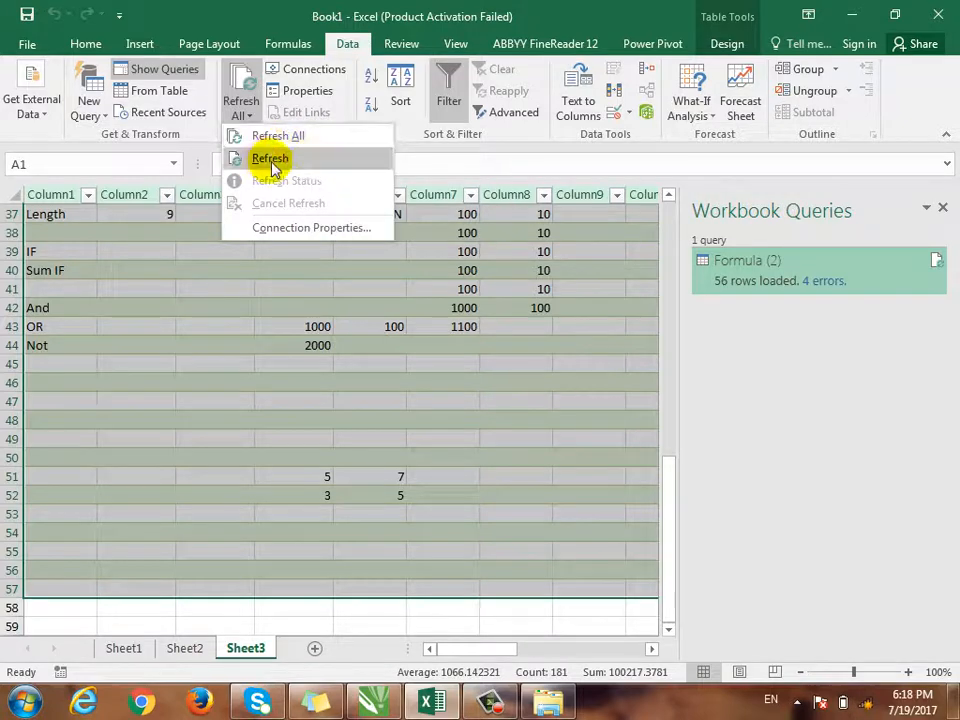
left_click(273, 157)
scroll(122, 589, "down", 1)
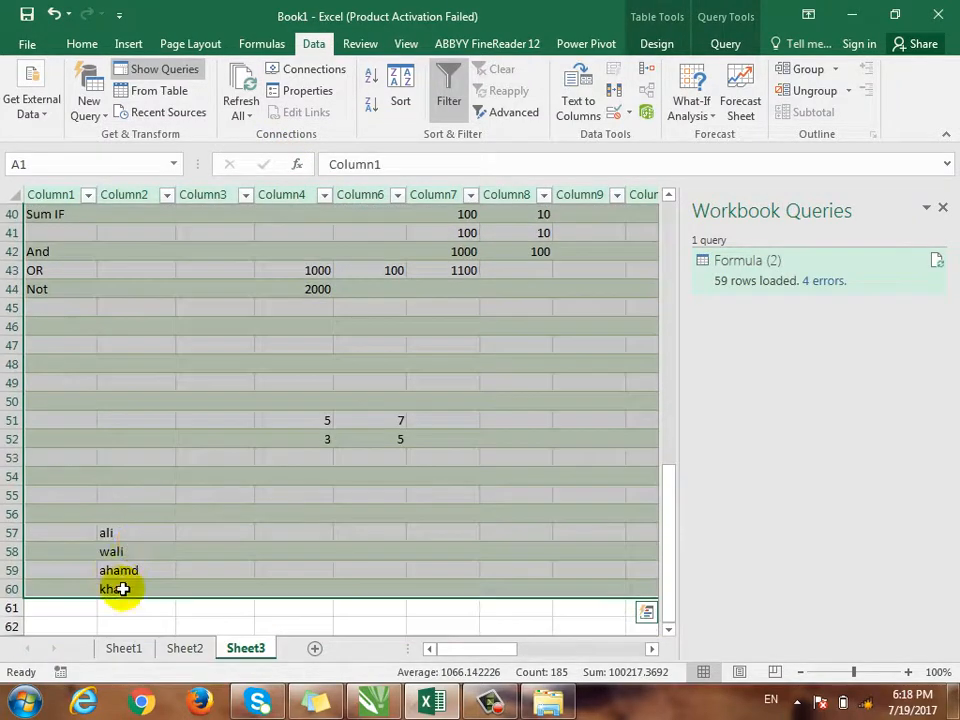
scroll(139, 493, "down", 1)
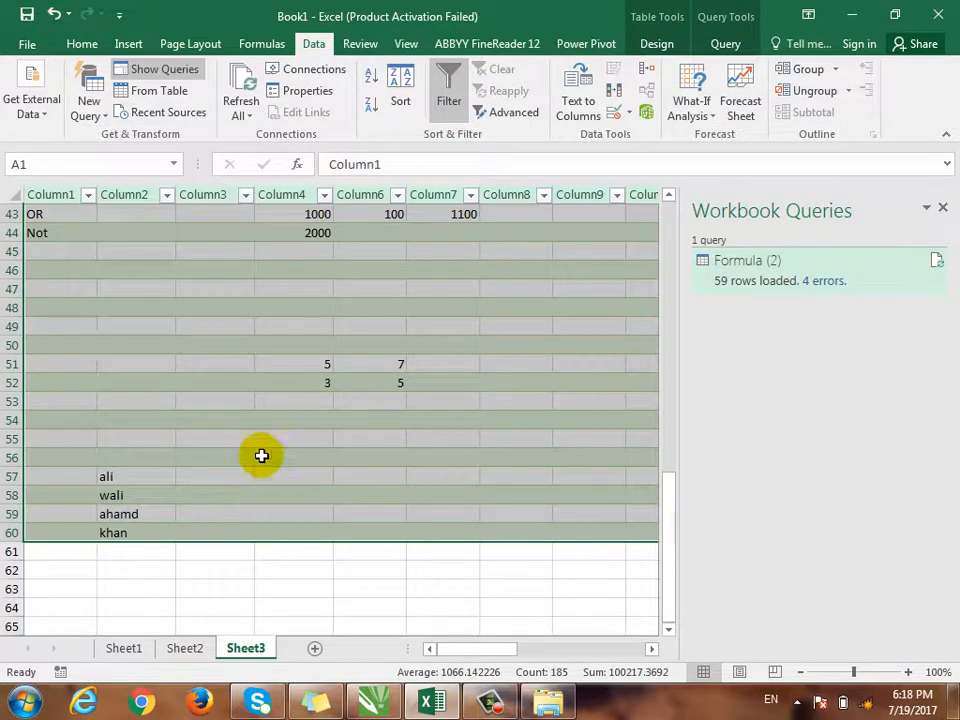
left_click(248, 116)
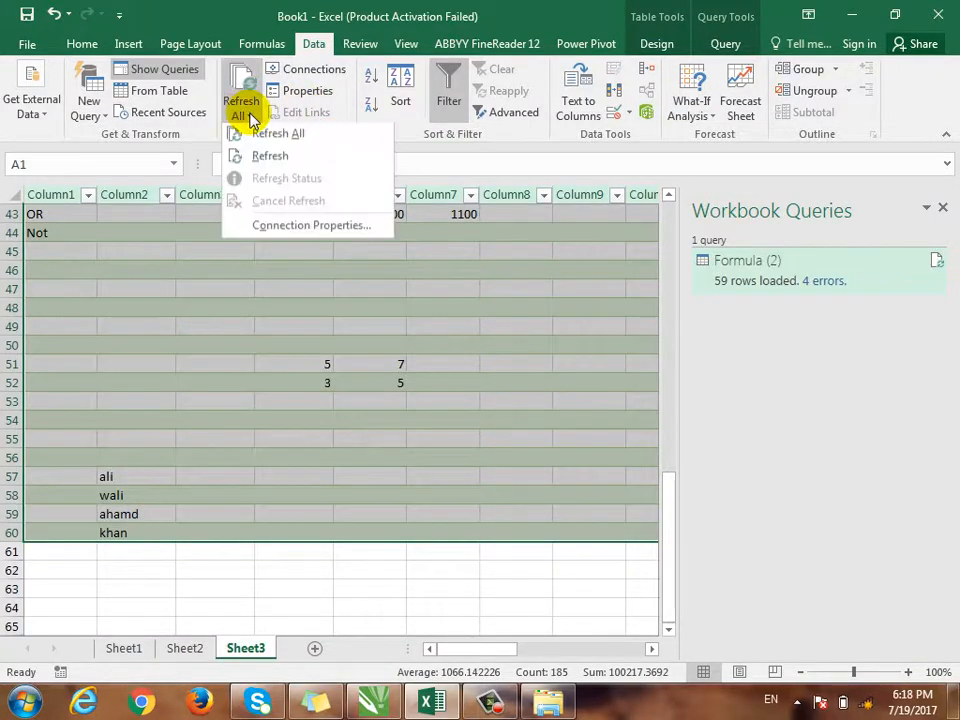
left_click(280, 158)
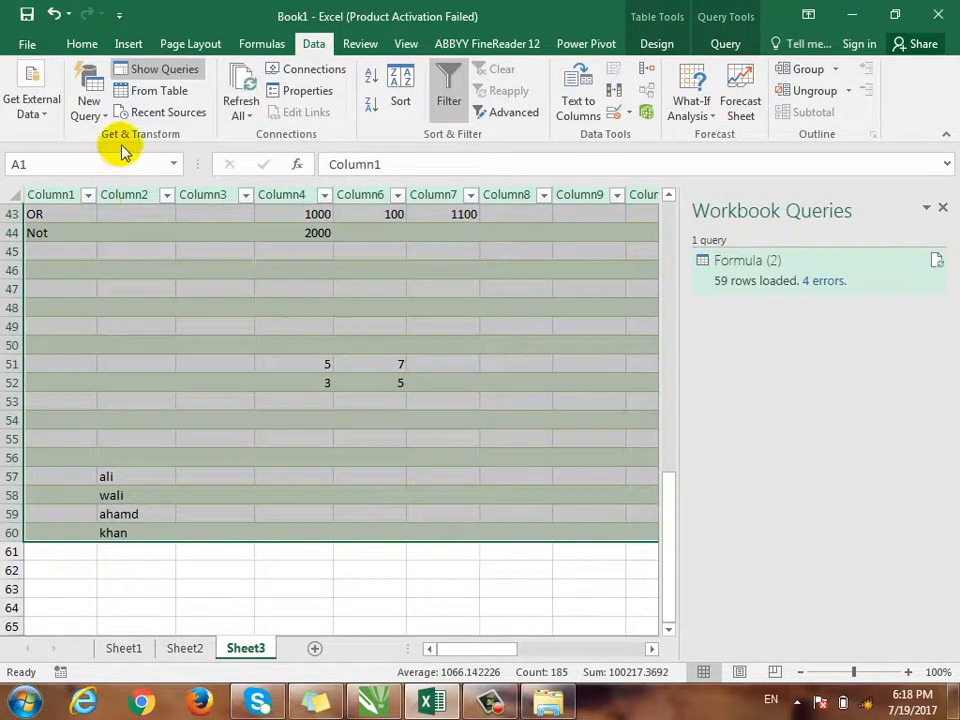
Toggle the Workbook Queries pane off and on, then select cell E50
left_click(97, 118)
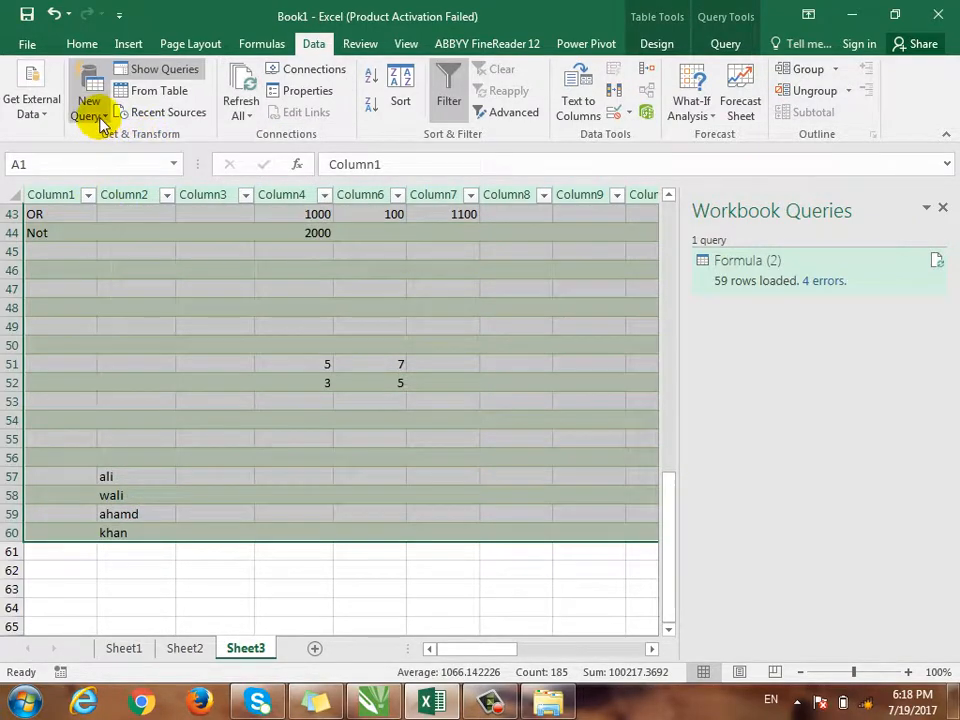
left_click(358, 377)
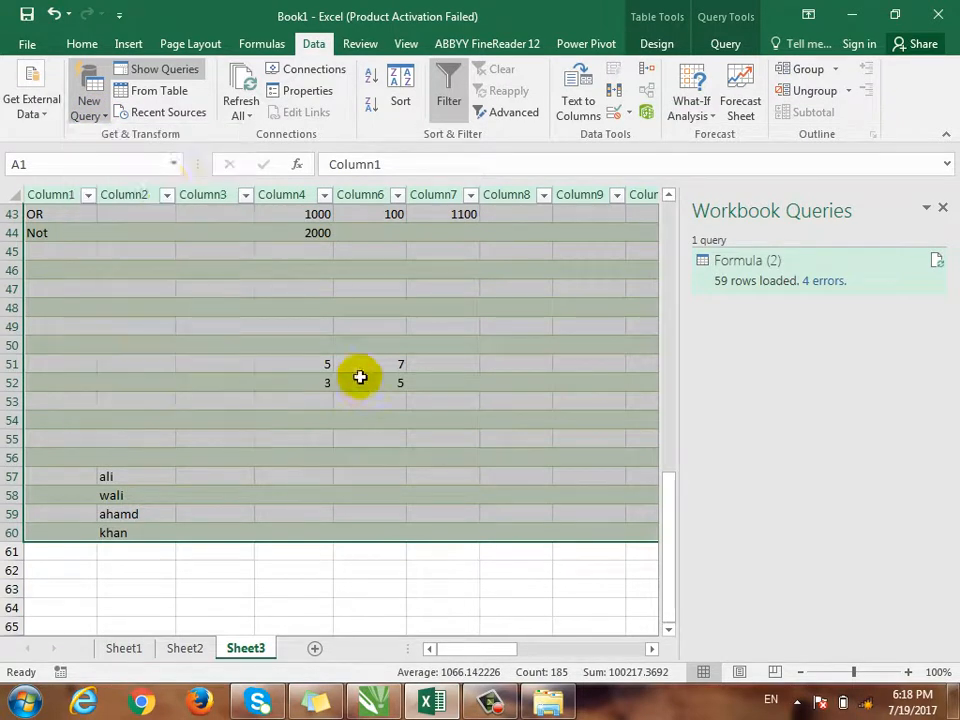
left_click(157, 74)
left_click(157, 74)
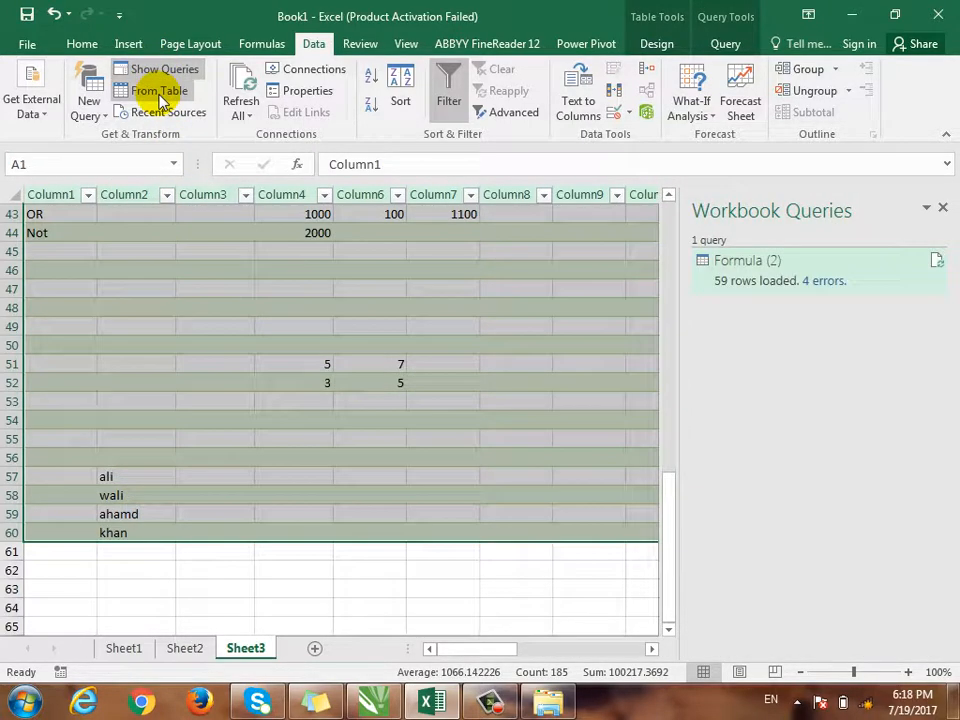
left_click(398, 341)
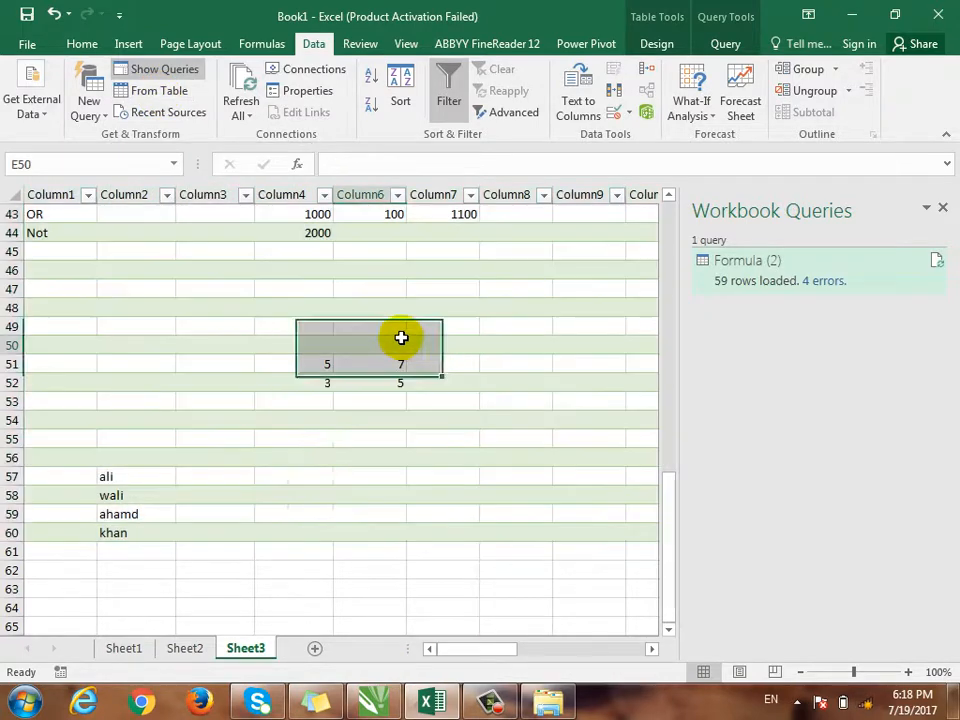
scroll(393, 432, "up", 1)
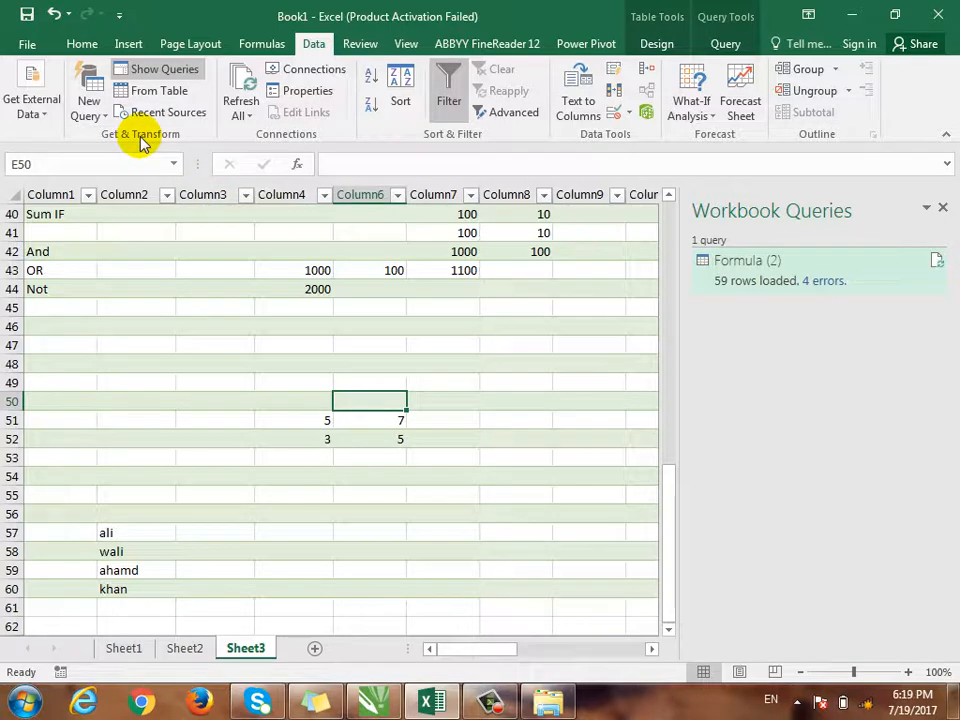
On Sheet2, enter the headings Name, word and excel in B3:D3
left_click(196, 652)
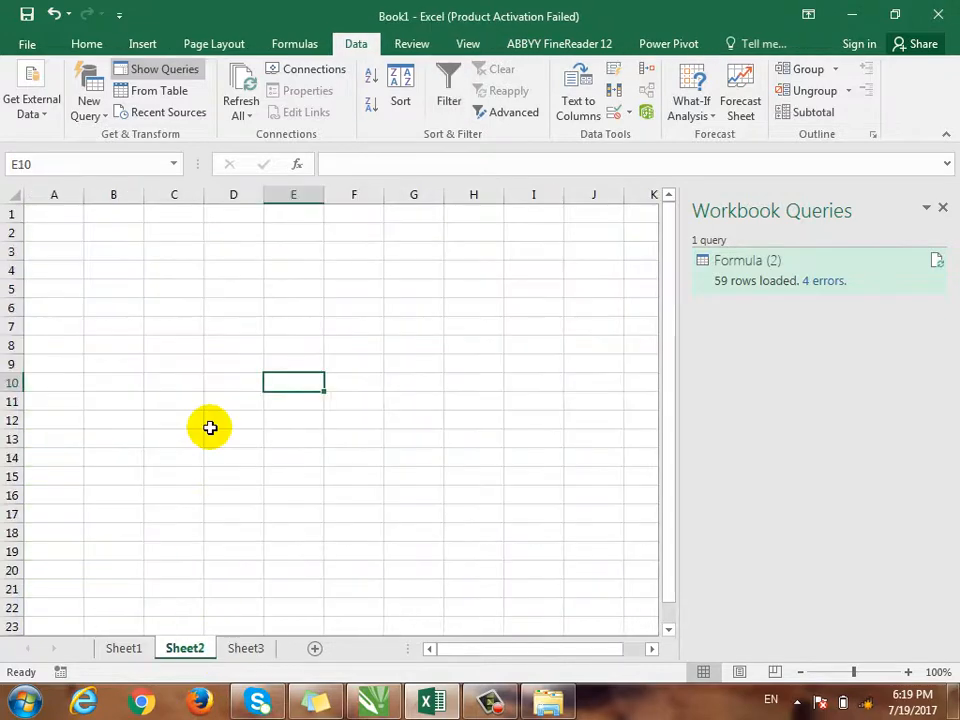
left_click(113, 251)
type("Name")
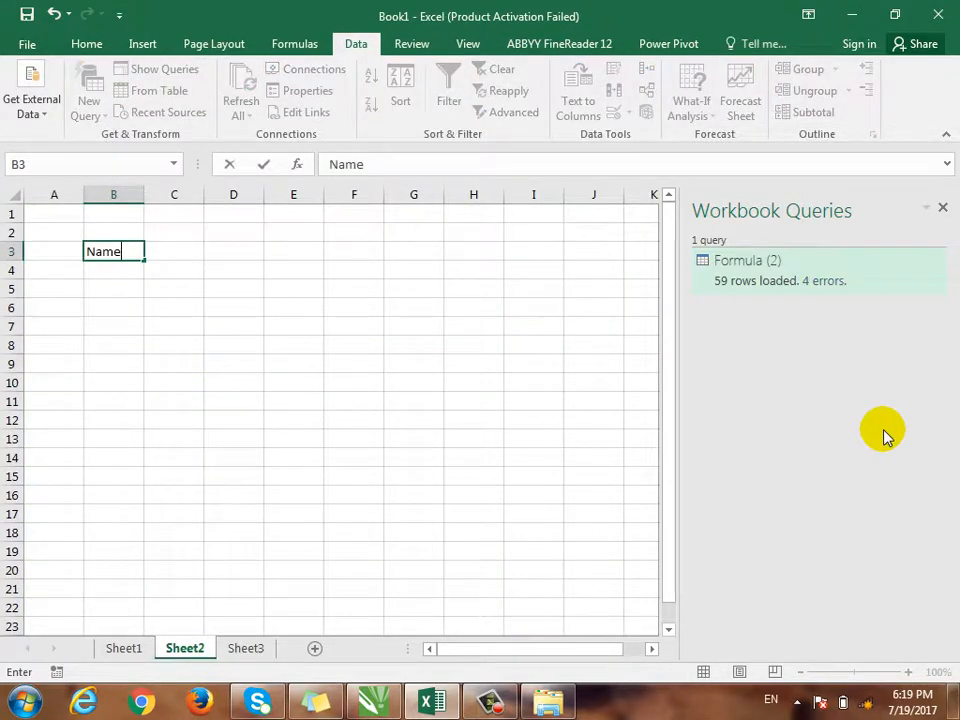
key("Tab")
type("word")
key("Return")
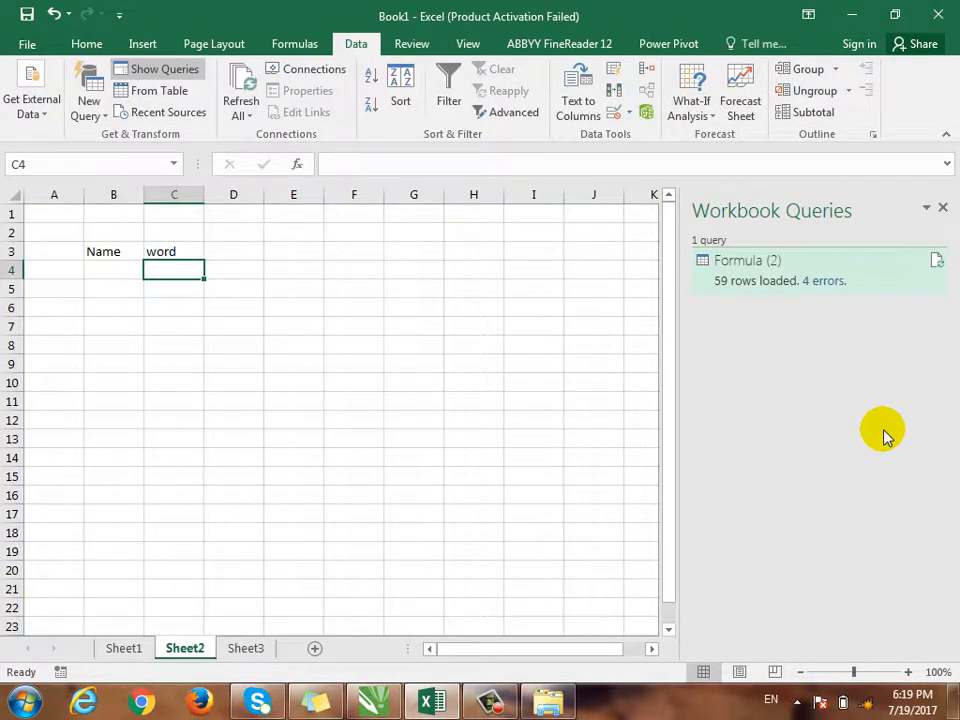
key("Up")
key("Right")
type("excel")
key("Return")
Enter three students' names in B4:B6
key("Left")
key("Left")
type("ali")
key("Return")
type("wali")
key("Return")
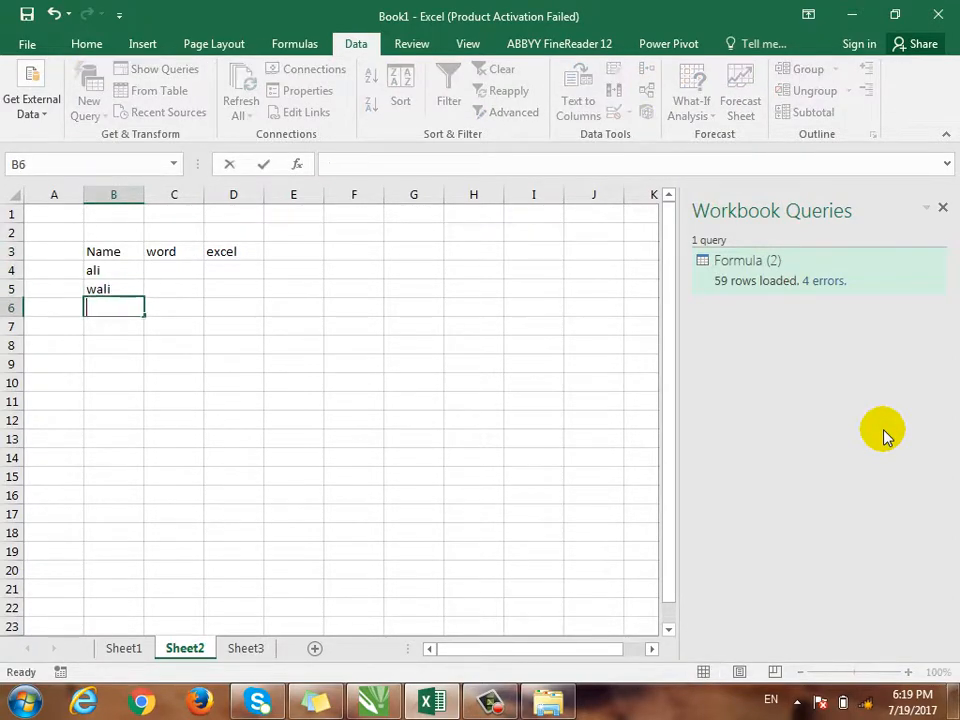
type("ahmad")
key("Right")
Enter word scores 55, 66, 44 and excel scores 77, 66, 55, then select B3:D6
key("Up")
key("Up")
type("55")
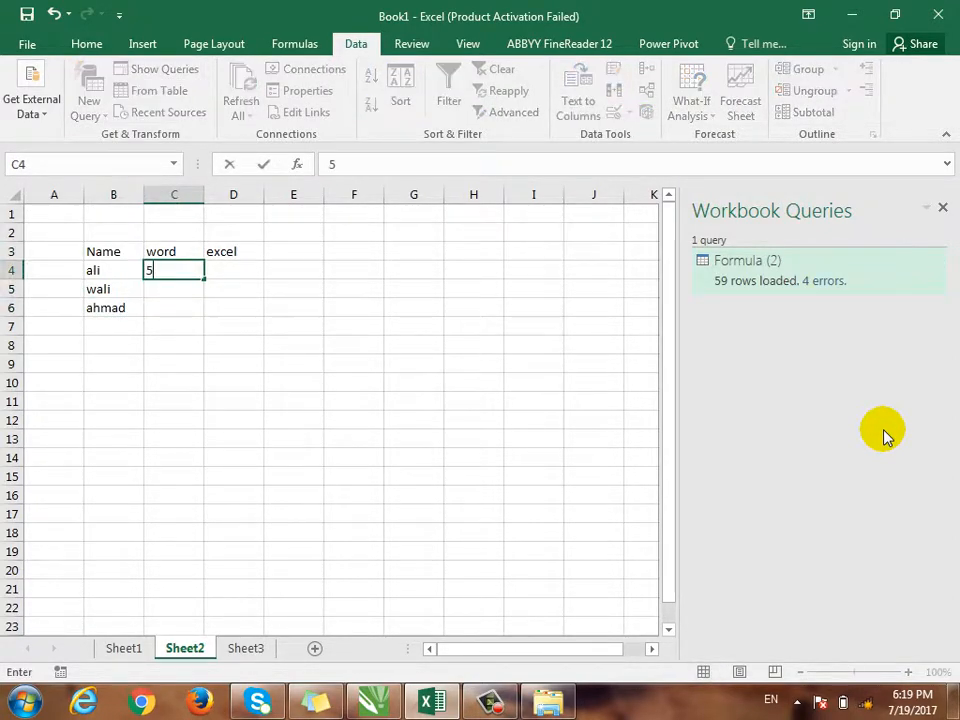
key("Return")
type("66")
key("Return")
type("44")
key("Right")
type("55")
key("Up")
type("66")
key("Up")
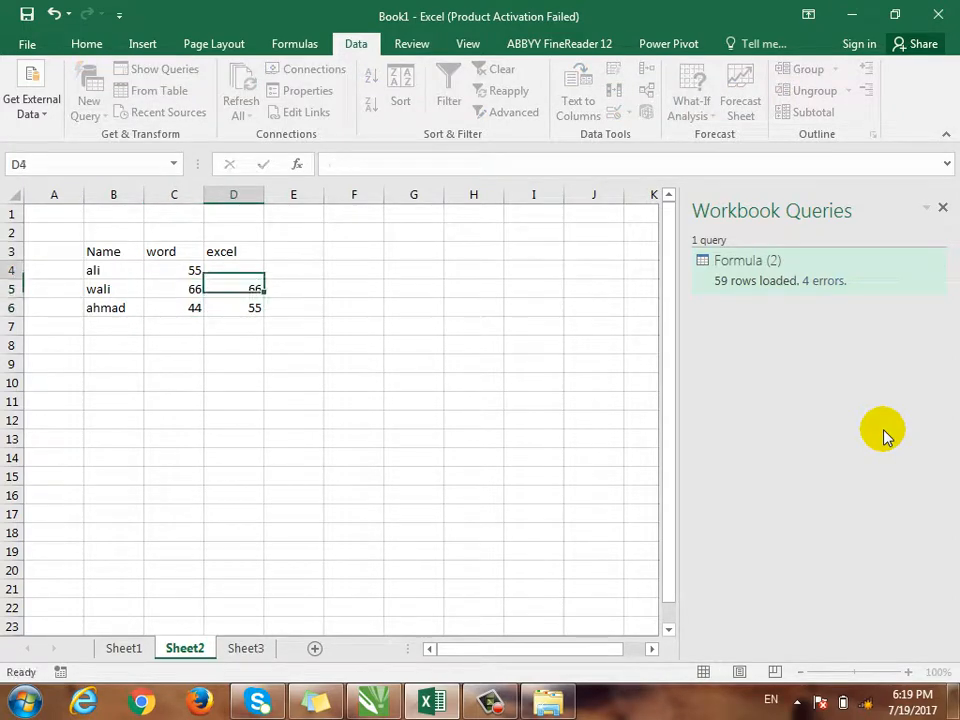
type("77")
key("Return")
key("Return")
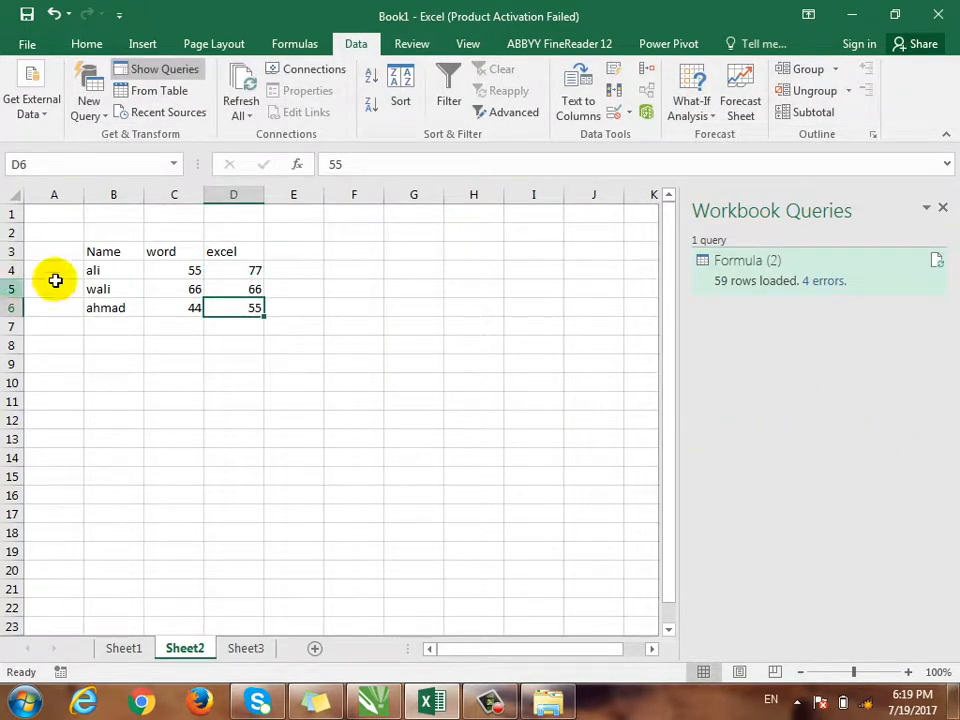
left_click(112, 252)
left_click_drag(176, 284, 220, 311)
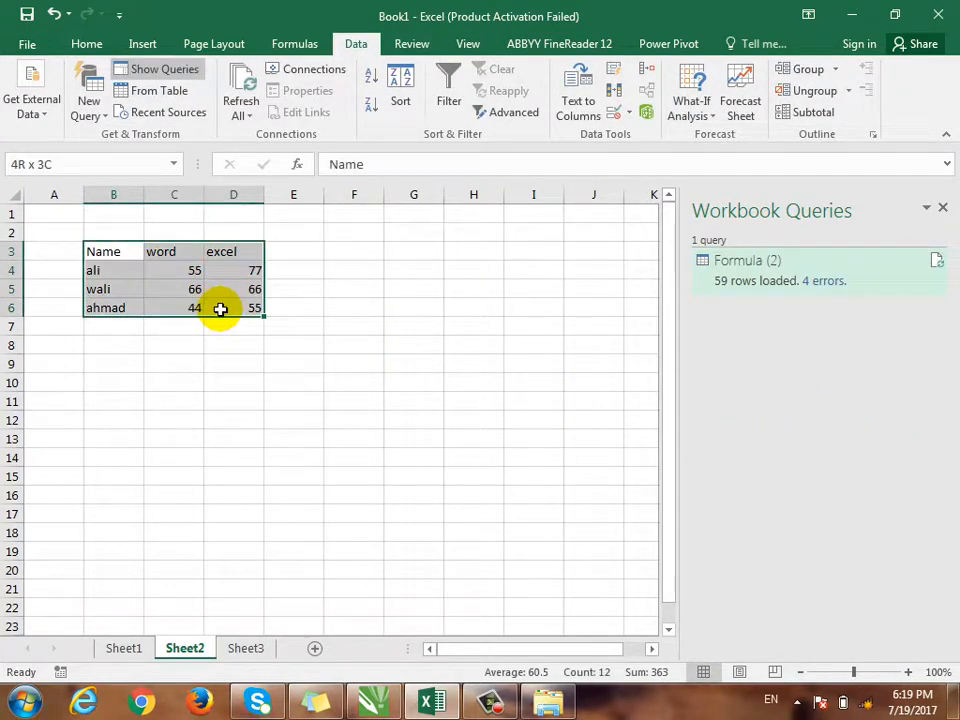
Apply All Borders to the score range B3:D6
left_click(88, 44)
left_click(191, 105)
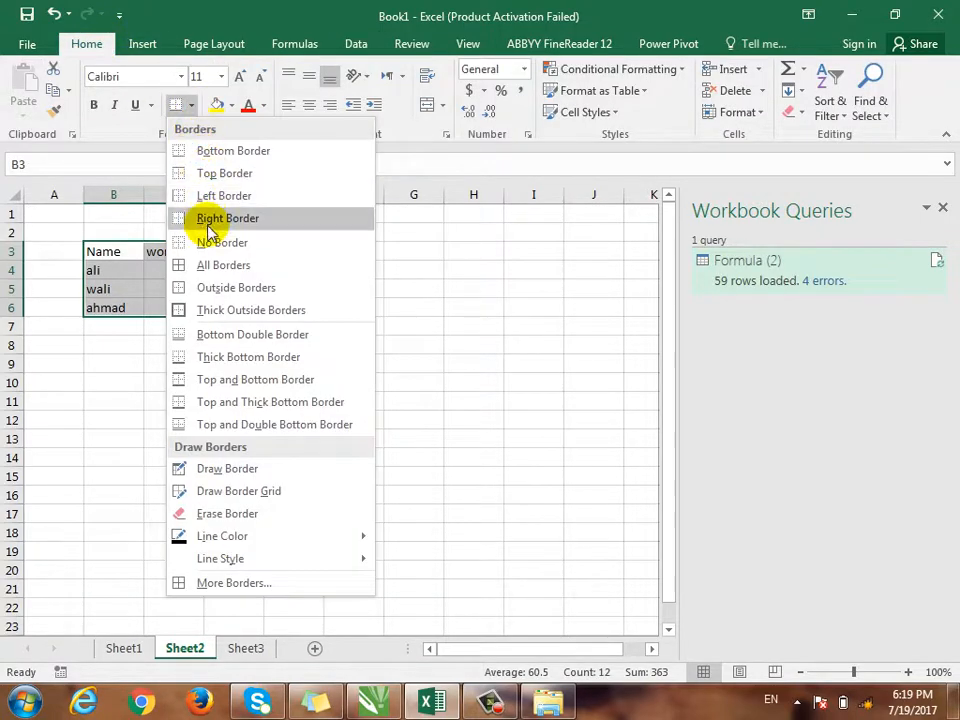
left_click(213, 268)
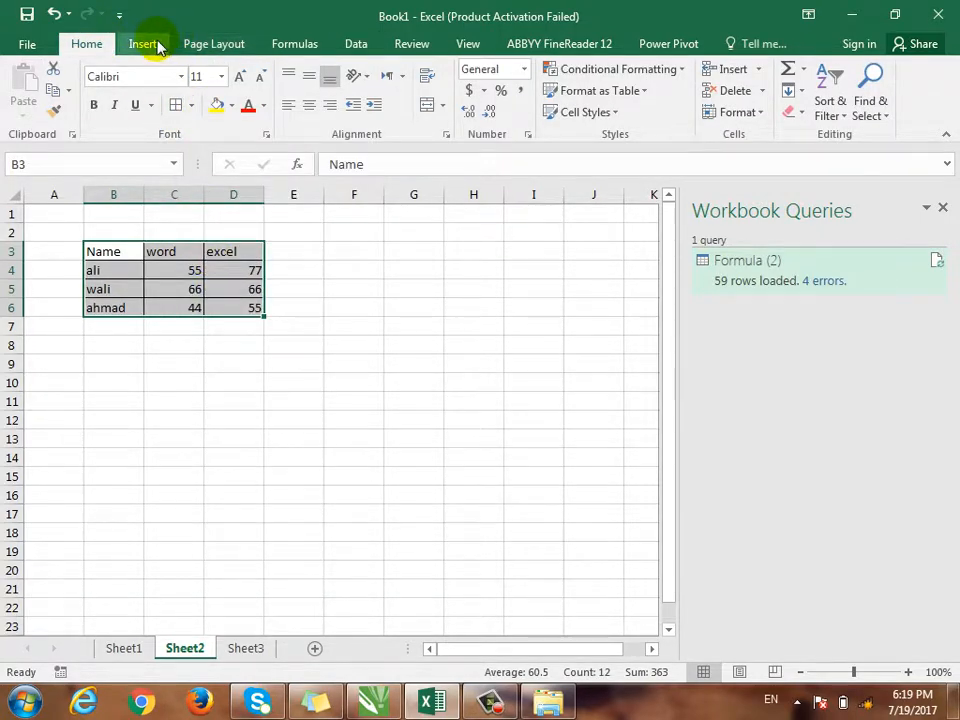
Convert the range into a table with headers, then reselect the table on the Data tab
left_click(150, 43)
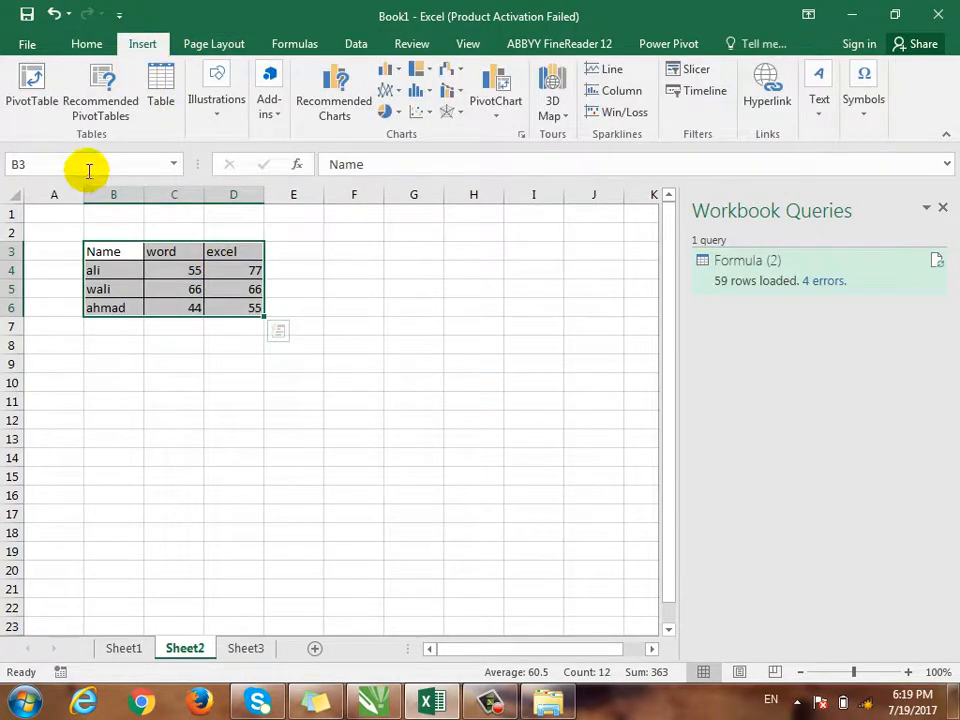
left_click(157, 102)
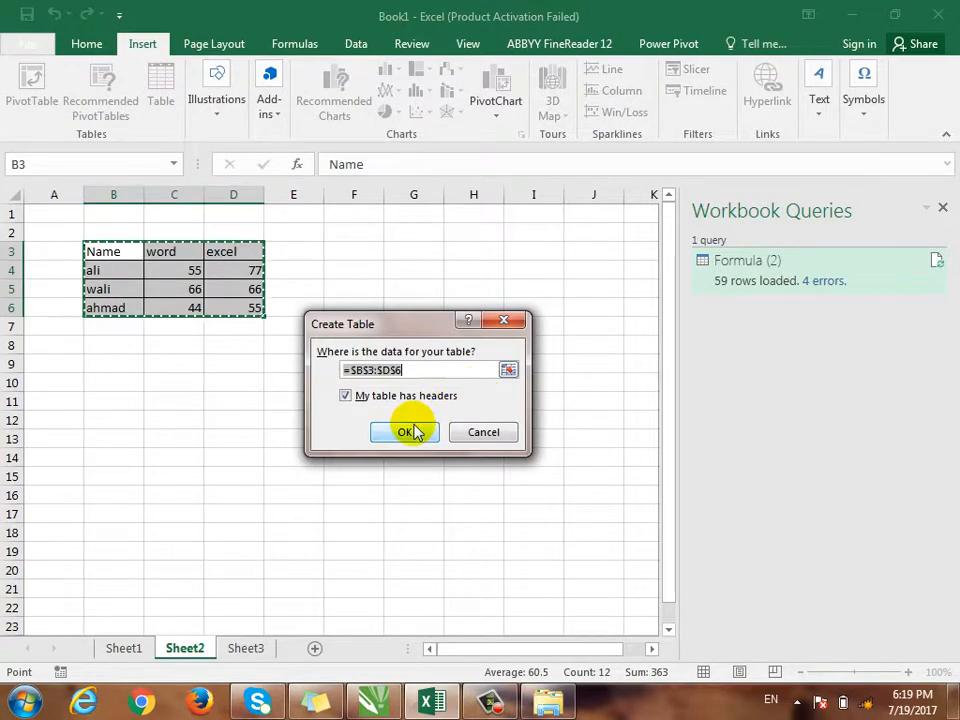
left_click(405, 431)
left_click(408, 402)
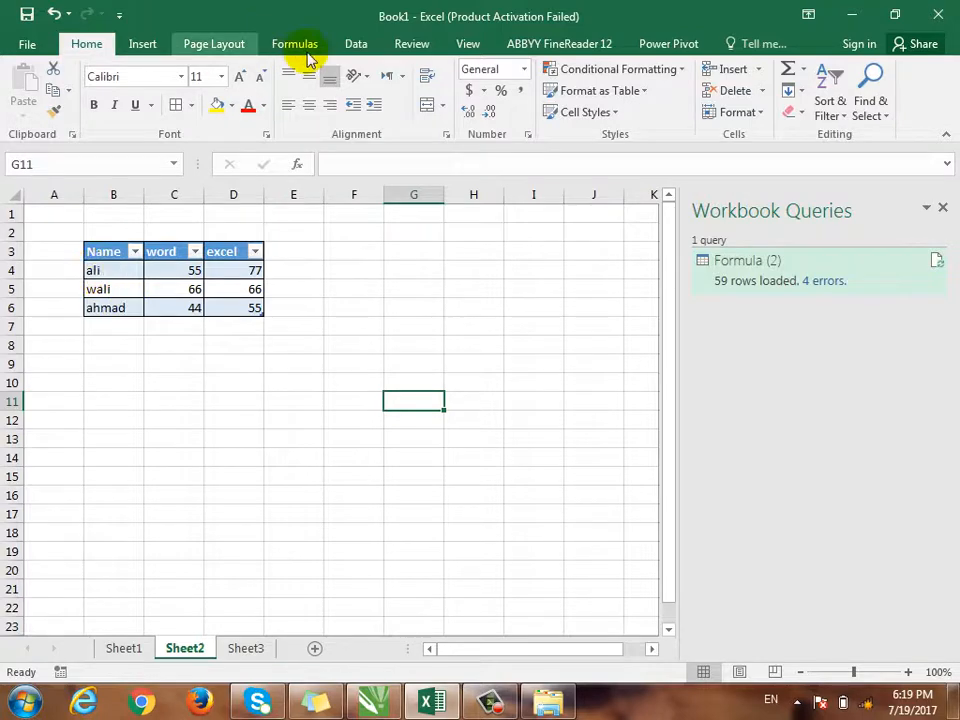
left_click(356, 44)
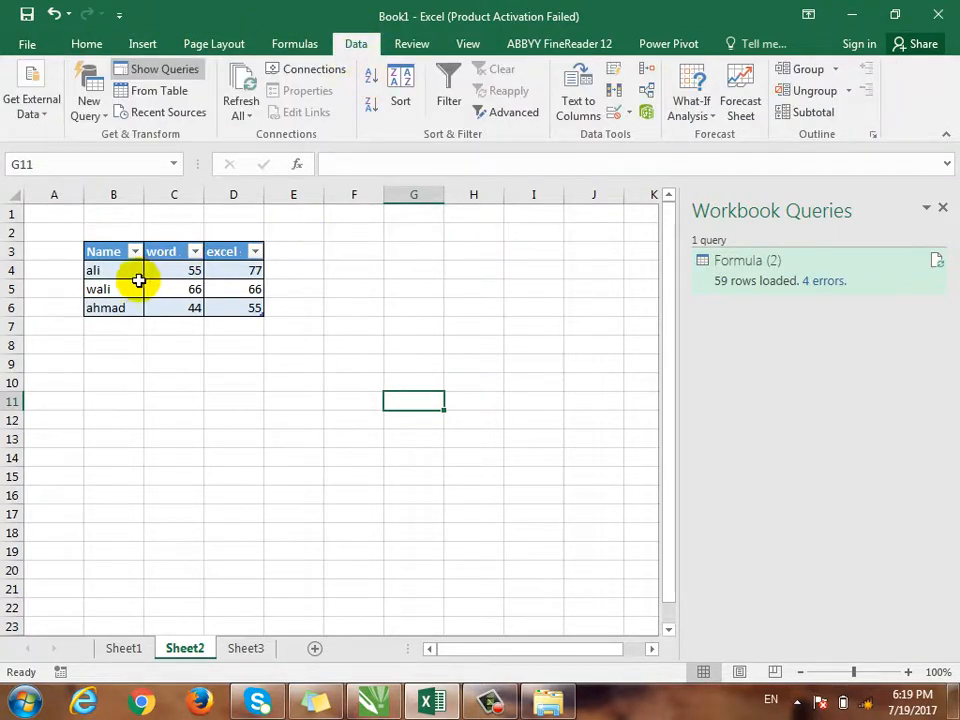
left_click_drag(118, 249, 220, 306)
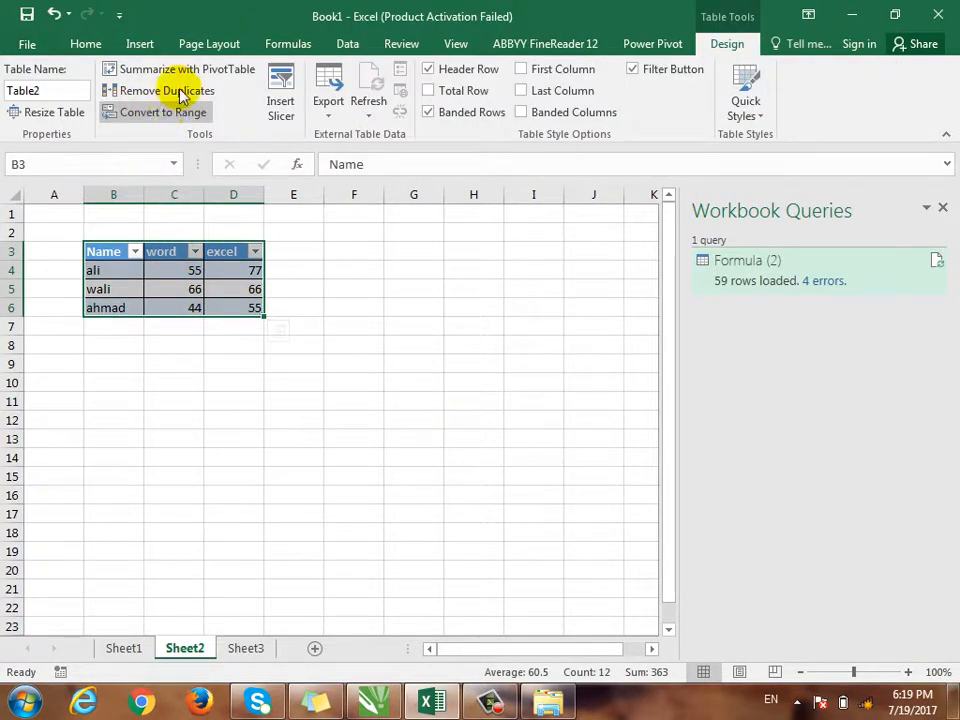
left_click(342, 48)
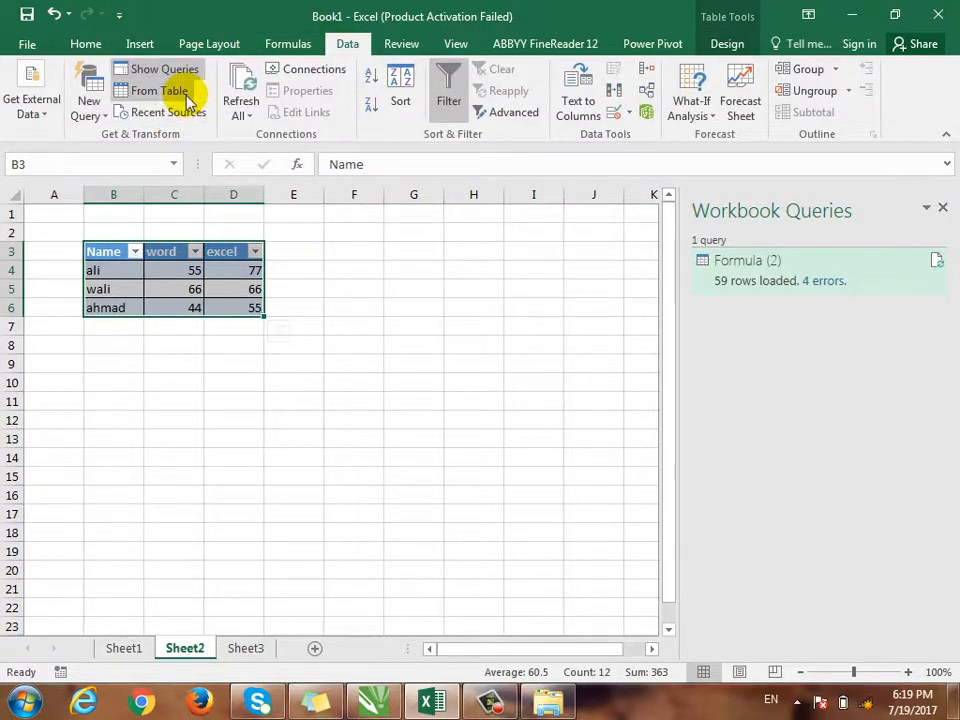
Load the score table through the Query Editor with From Table, keeping it as query Table2
left_click(184, 95)
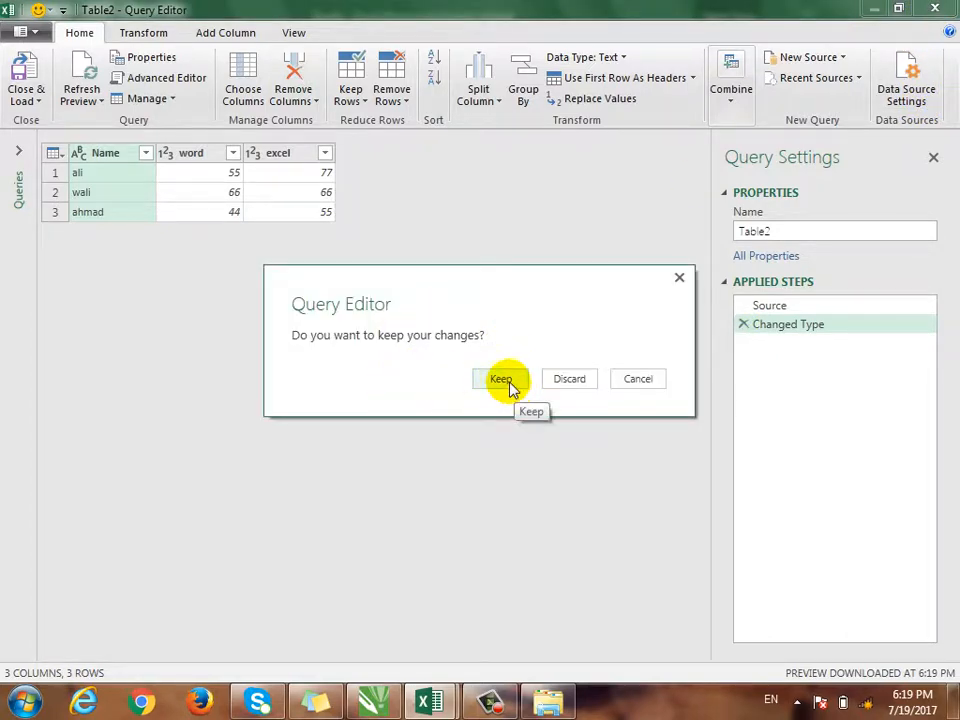
left_click(512, 388)
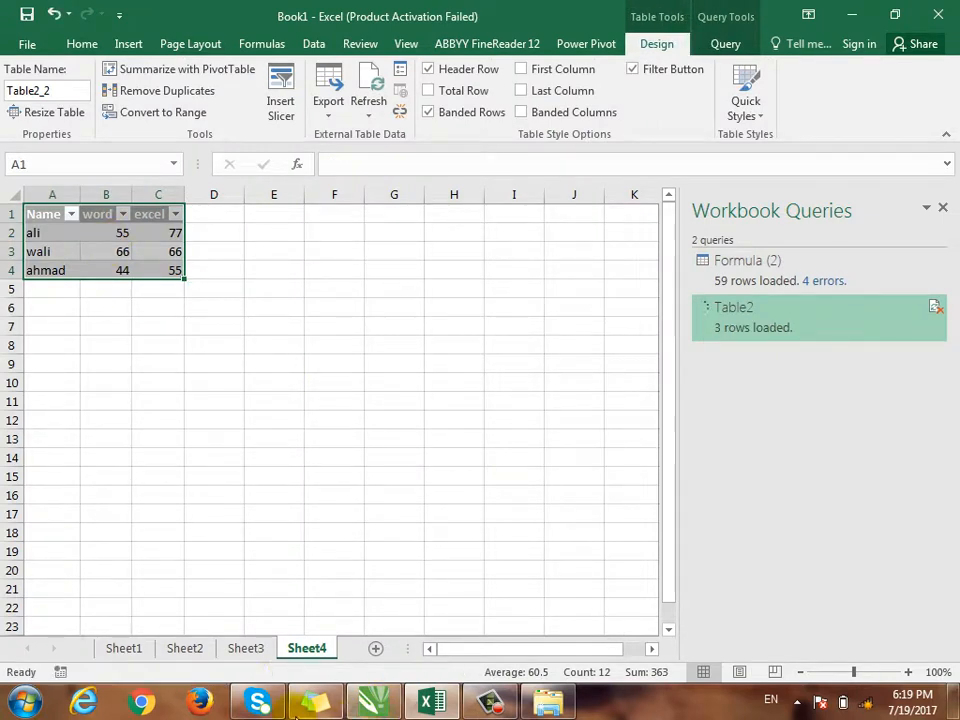
On Sheet2 change D5 to 6666 and C5 to 666, then return to Sheet4
left_click(180, 650)
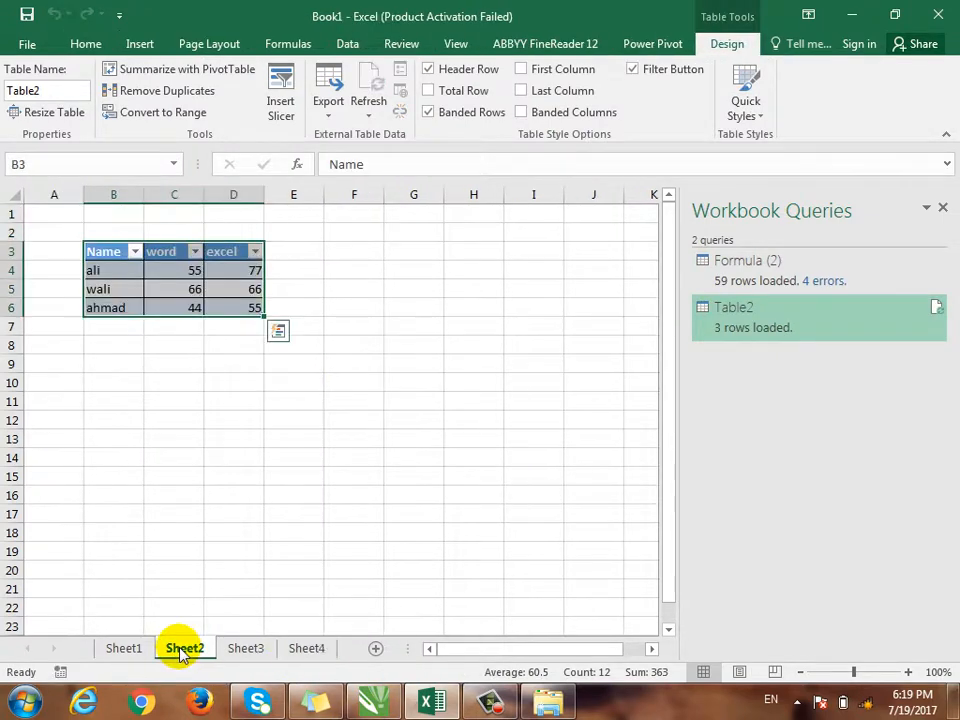
left_click(320, 652)
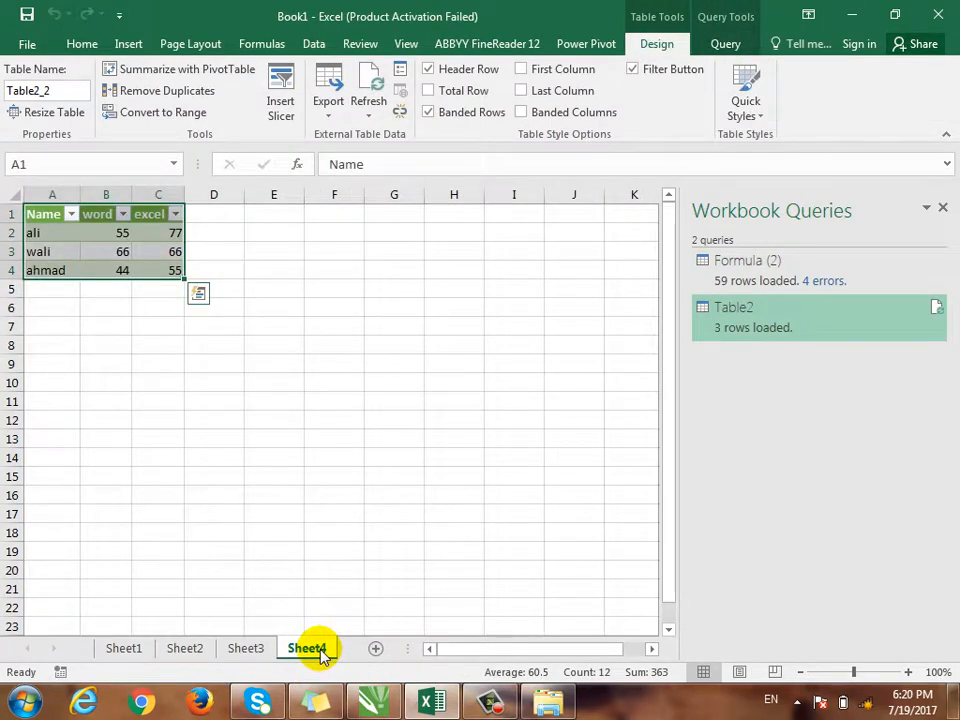
left_click(186, 646)
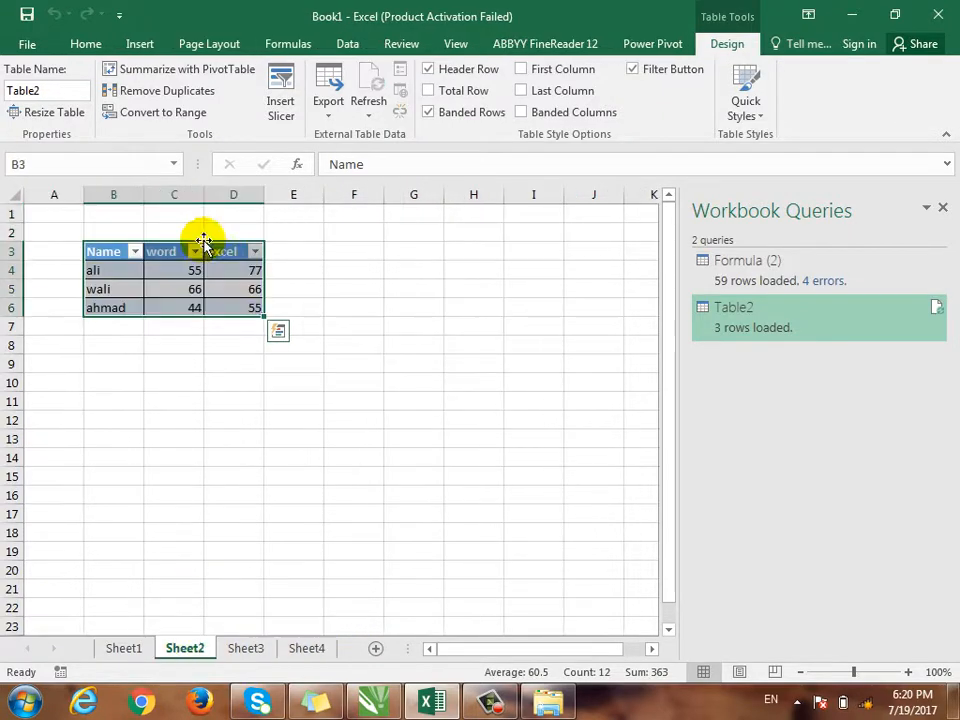
left_click(213, 338)
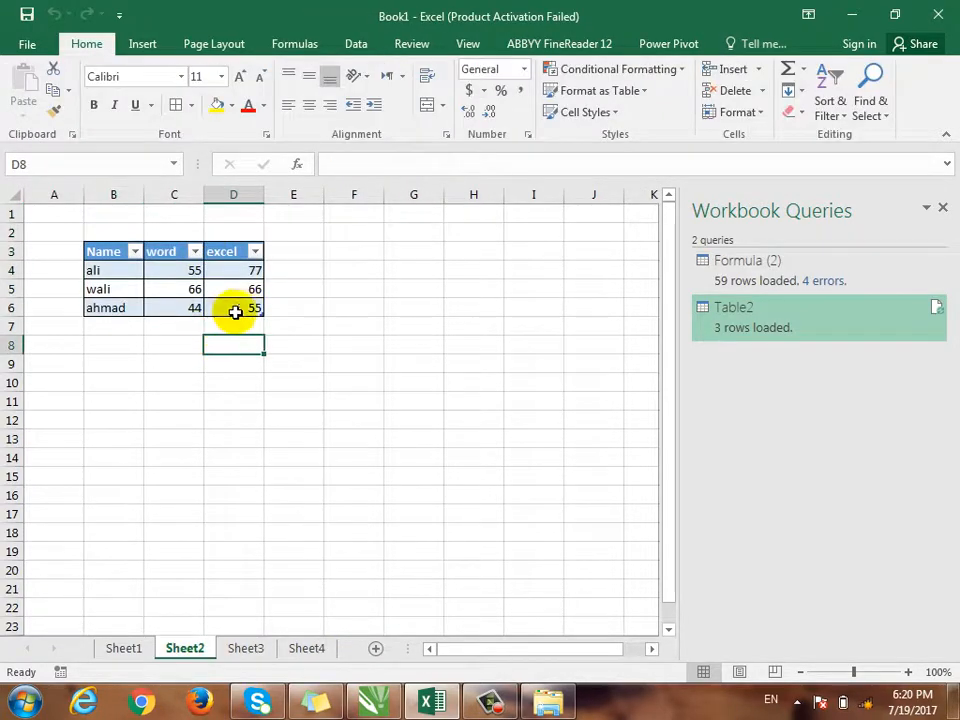
left_click(236, 289)
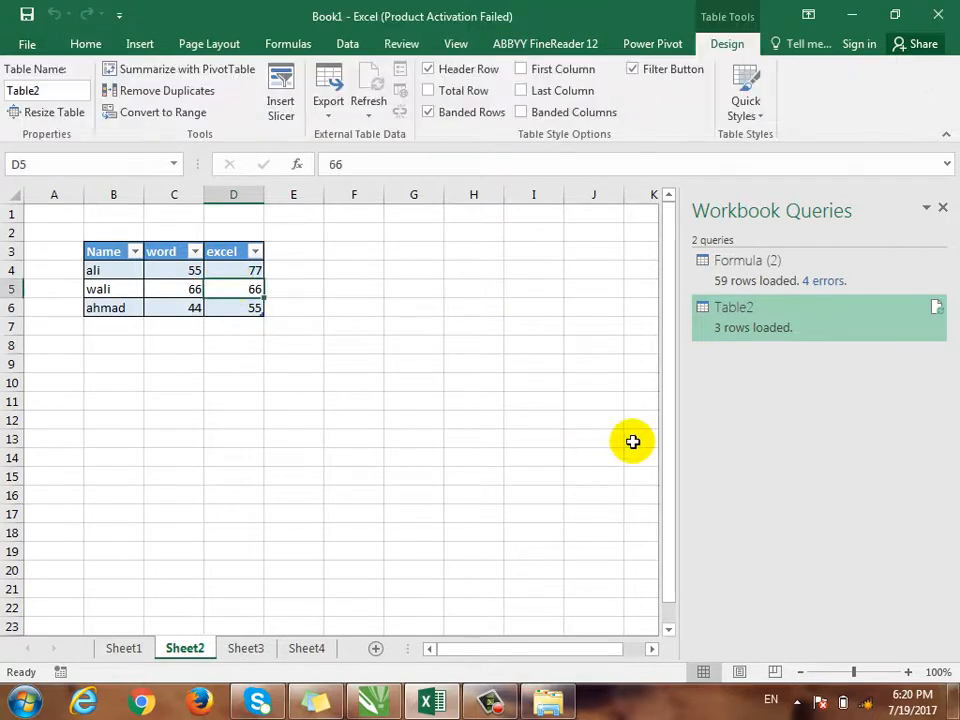
type("6666")
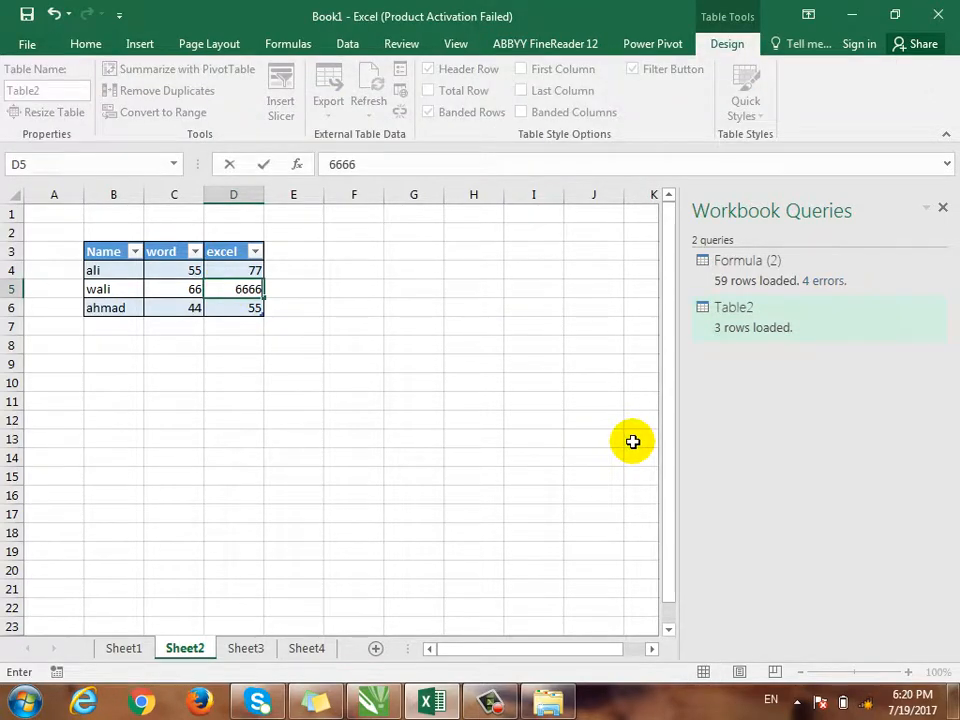
key("Left")
type("666")
key("Return")
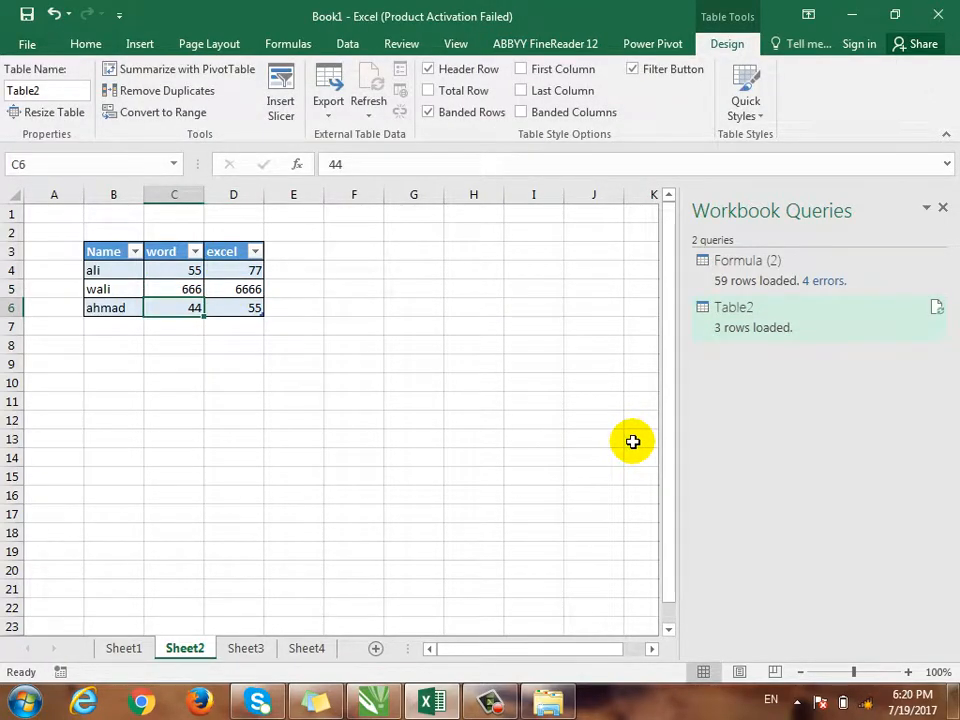
left_click(320, 650)
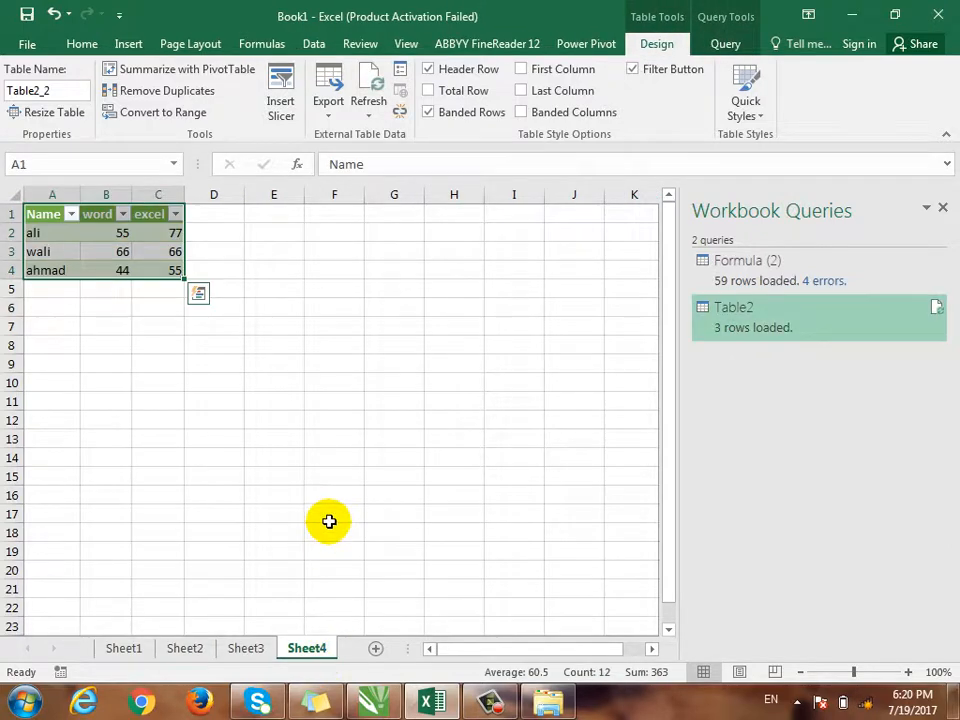
Run Refresh All, cancel the missing Corel text-file import, and check Recent Sources
left_click(314, 45)
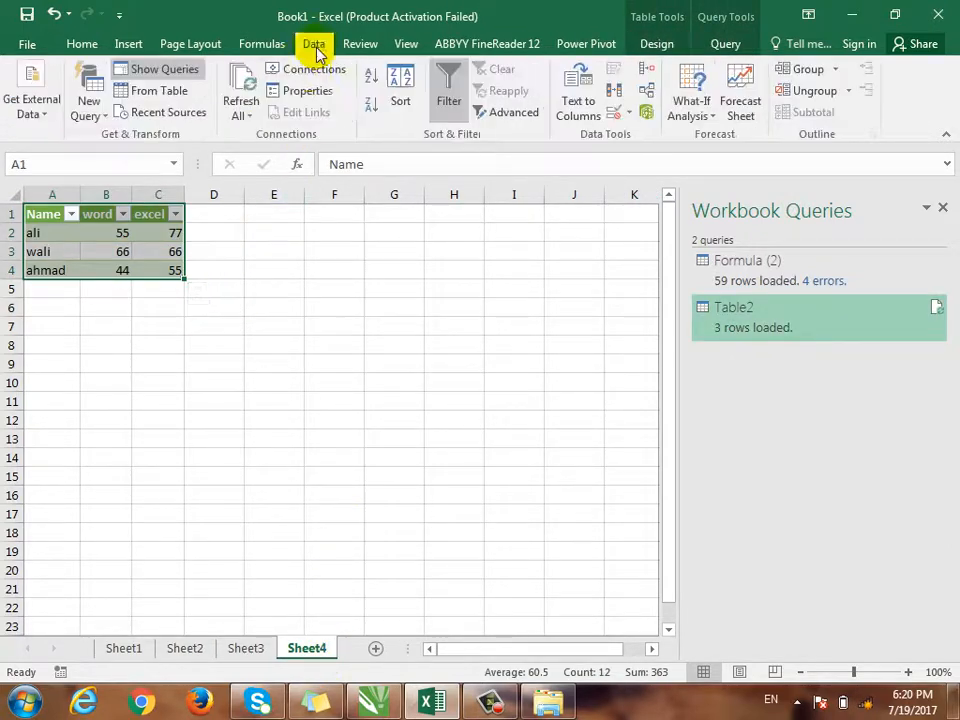
left_click(241, 108)
left_click(267, 138)
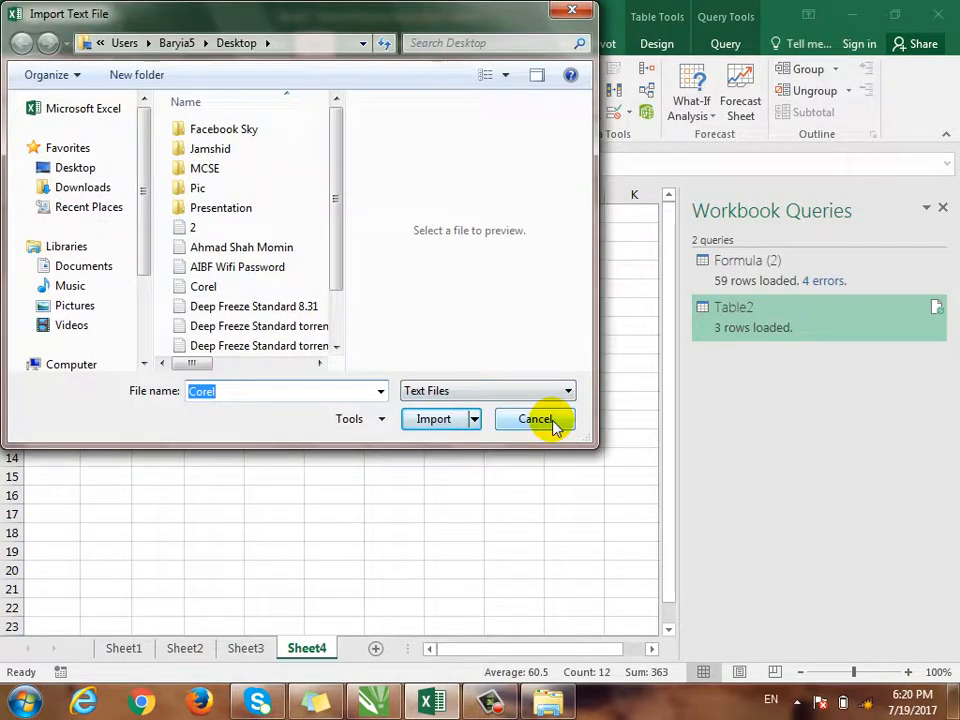
left_click(535, 419)
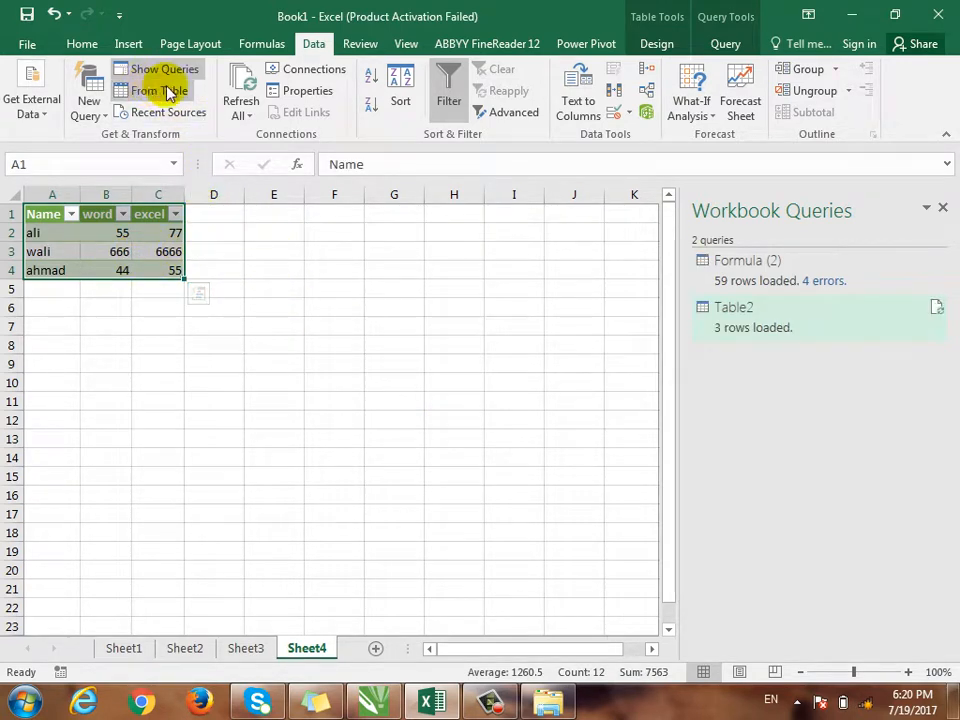
left_click(190, 112)
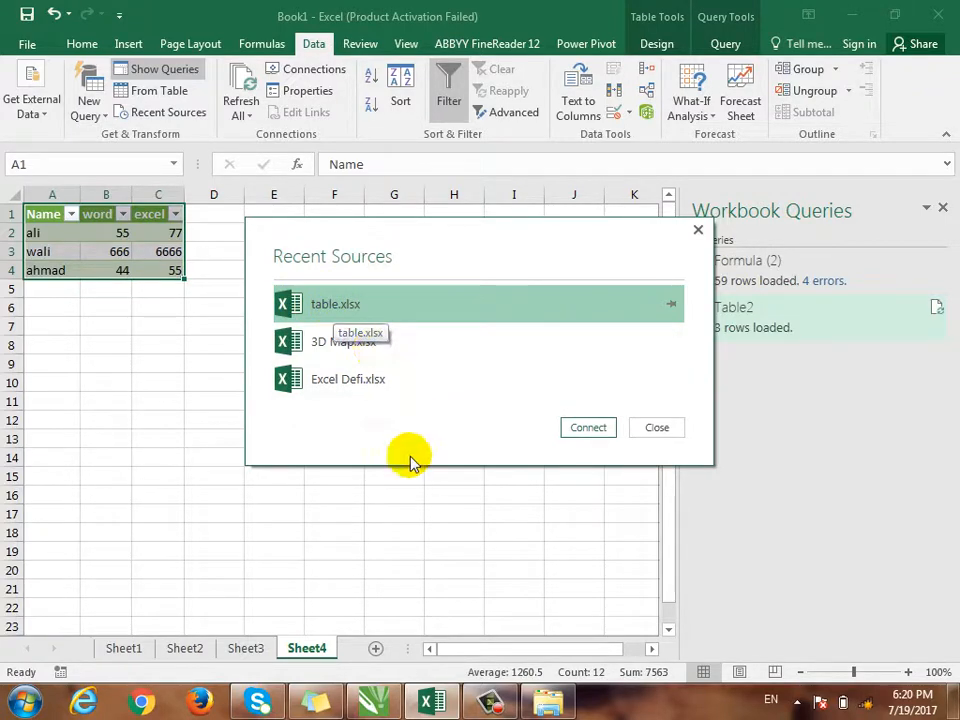
left_click(657, 430)
left_click(241, 117)
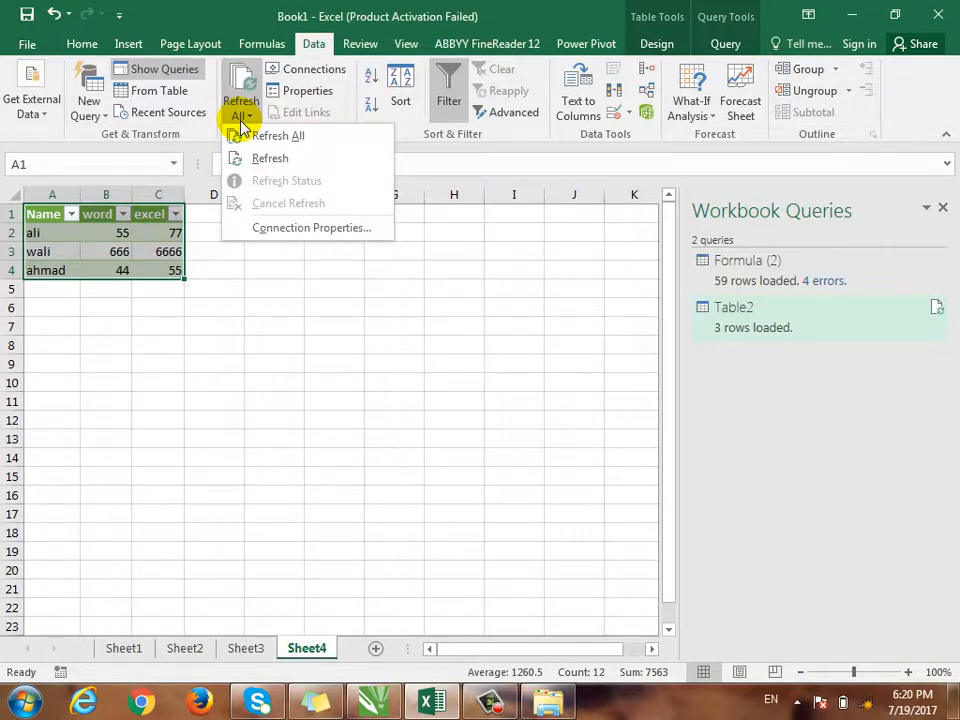
In Workbook Connections, open the properties of the Query - Formula (2) connection
left_click(345, 73)
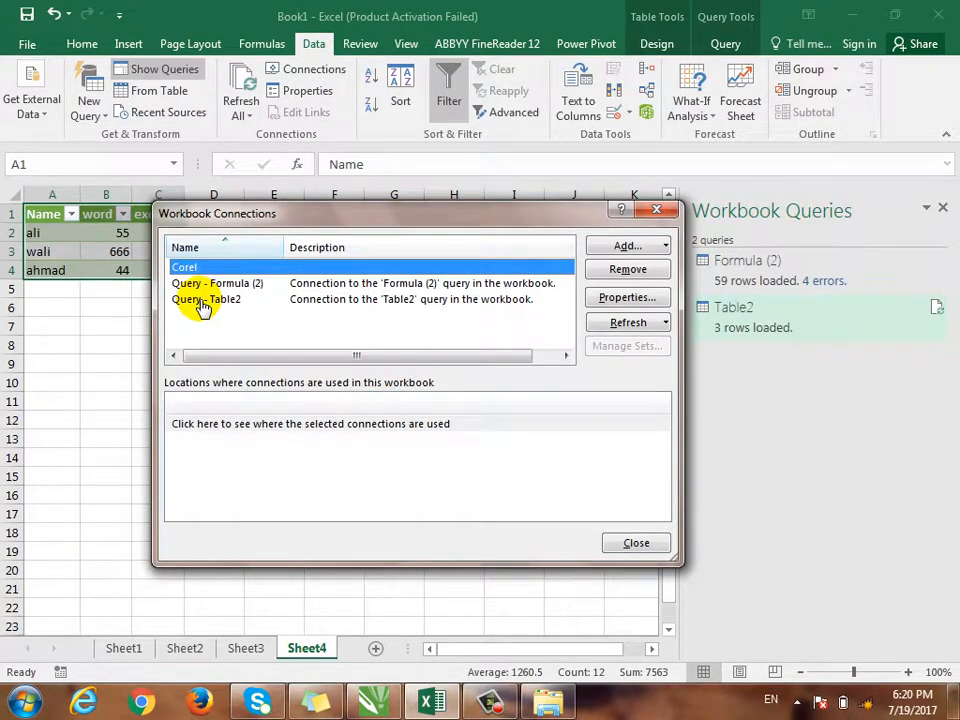
left_click(195, 284)
left_click(206, 317)
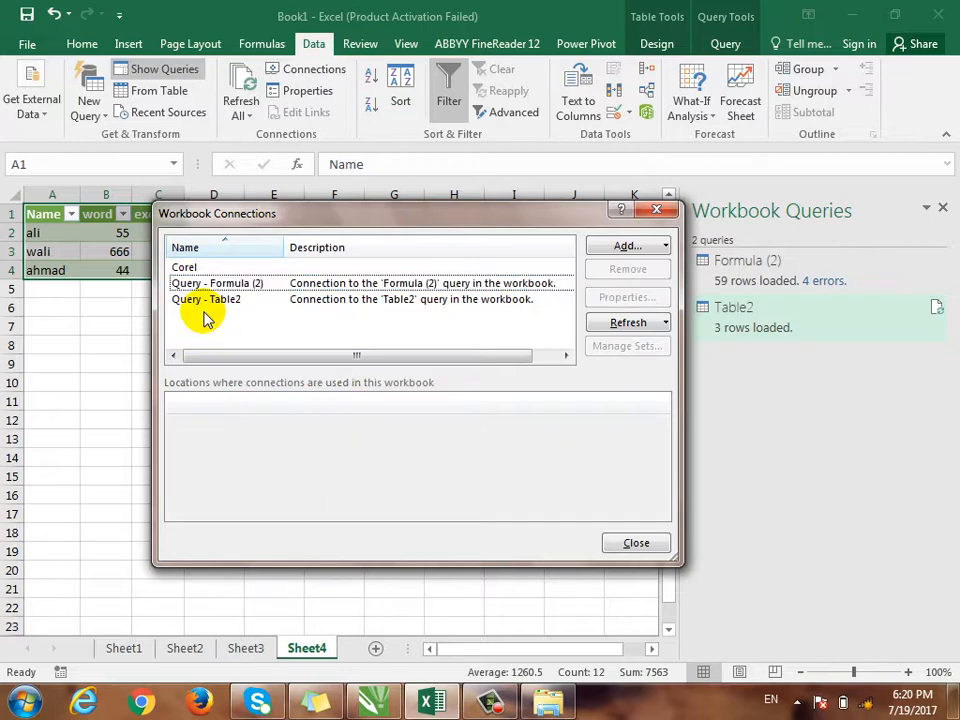
left_click(200, 268)
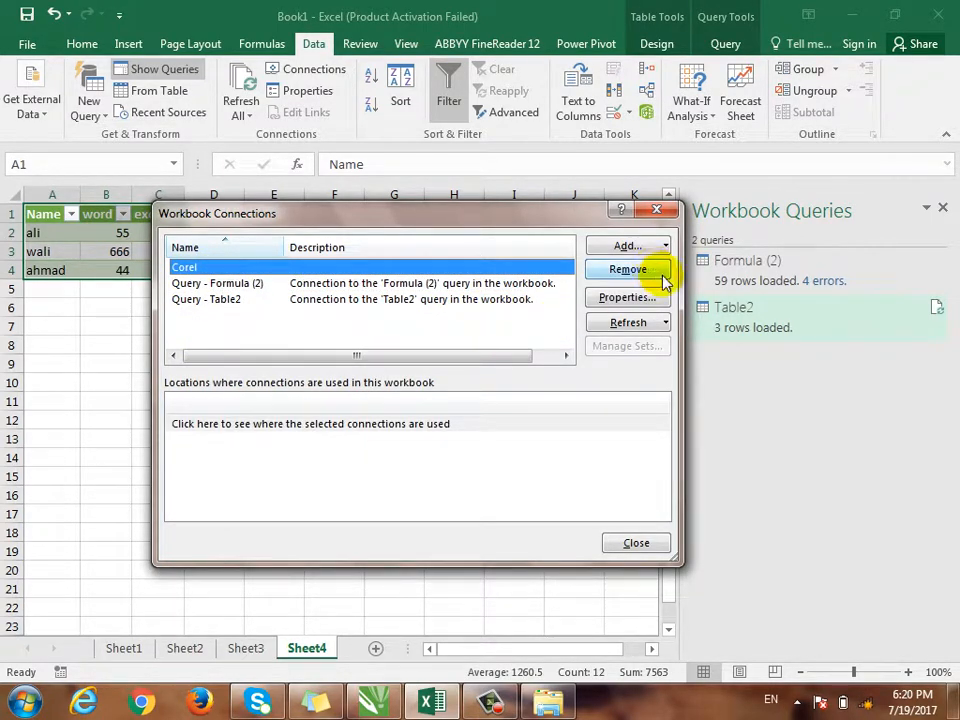
left_click(250, 285)
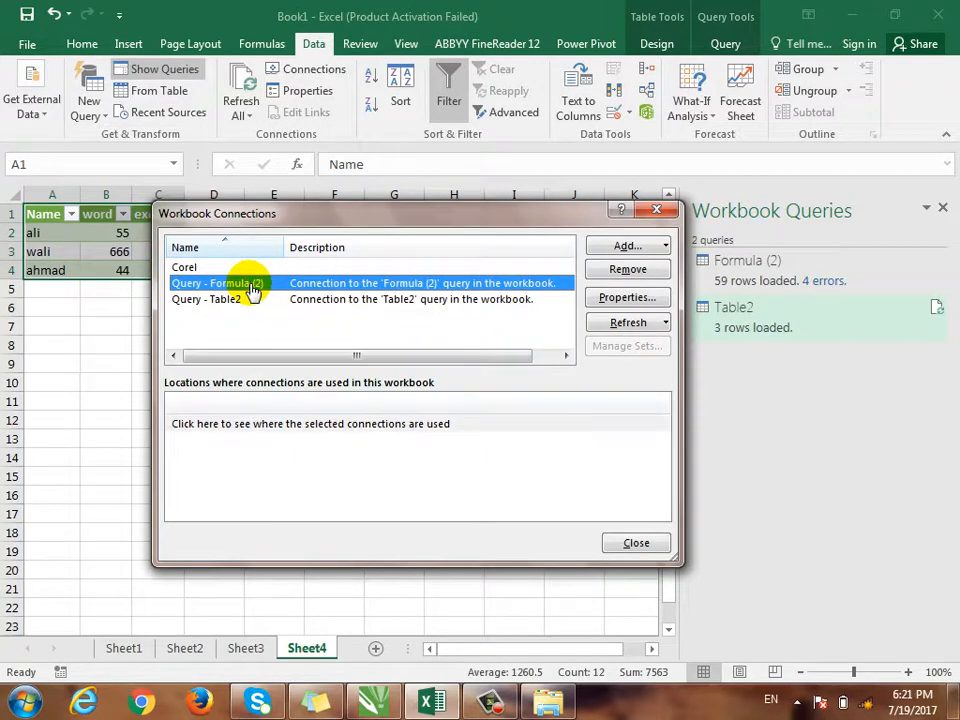
left_click(624, 296)
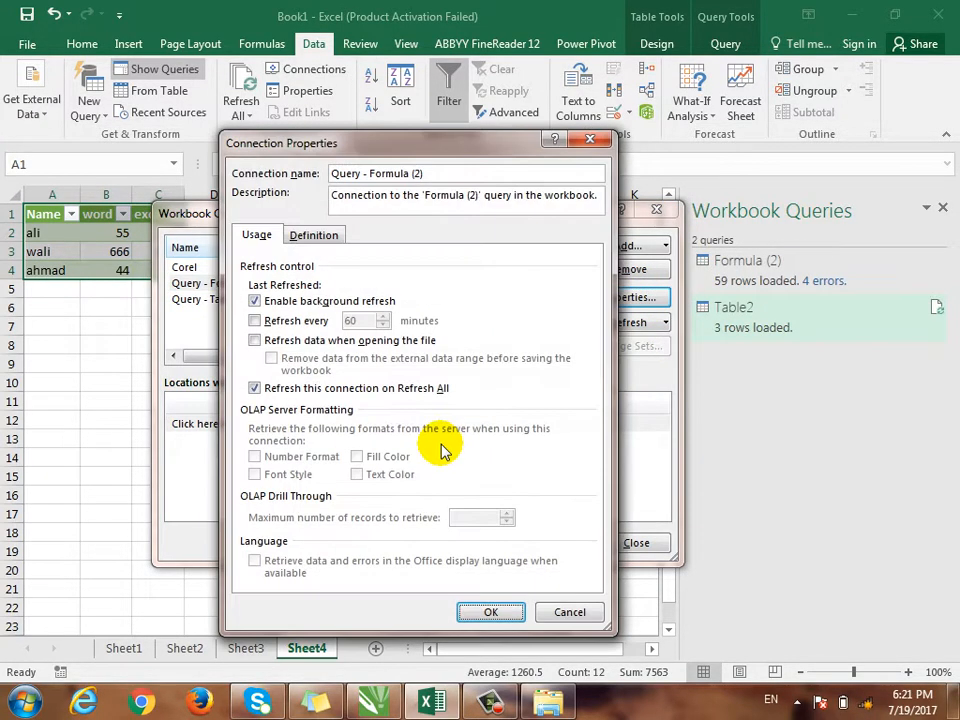
Try Refresh every 60 minutes and Refresh on open, then cancel without saving
left_click_drag(410, 148, 409, 122)
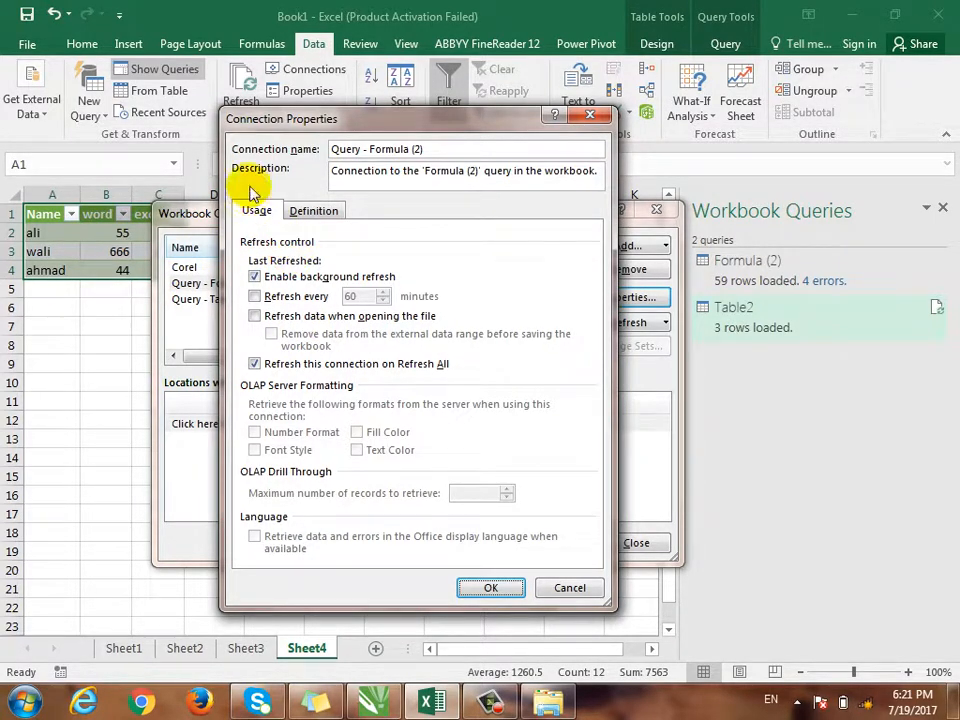
left_click_drag(272, 111, 282, 140)
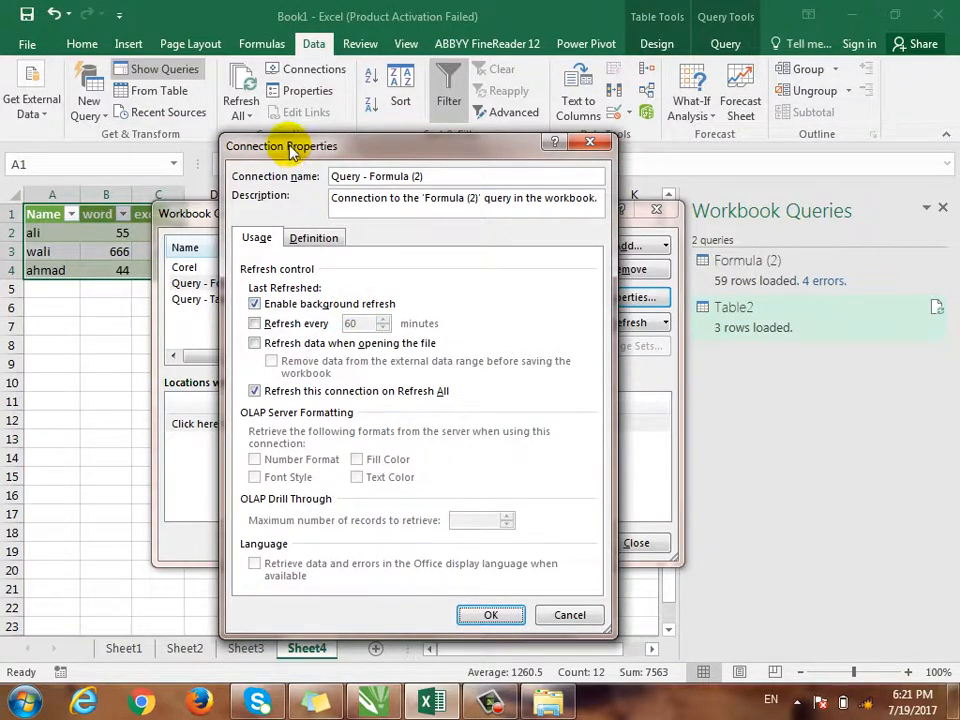
left_click(292, 325)
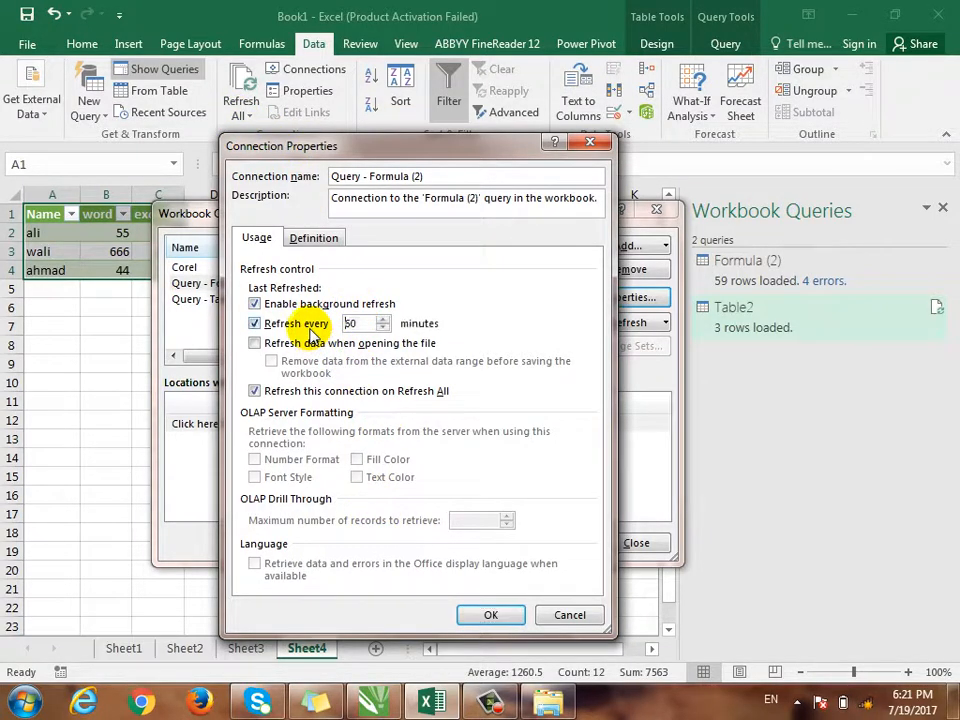
left_click(352, 324)
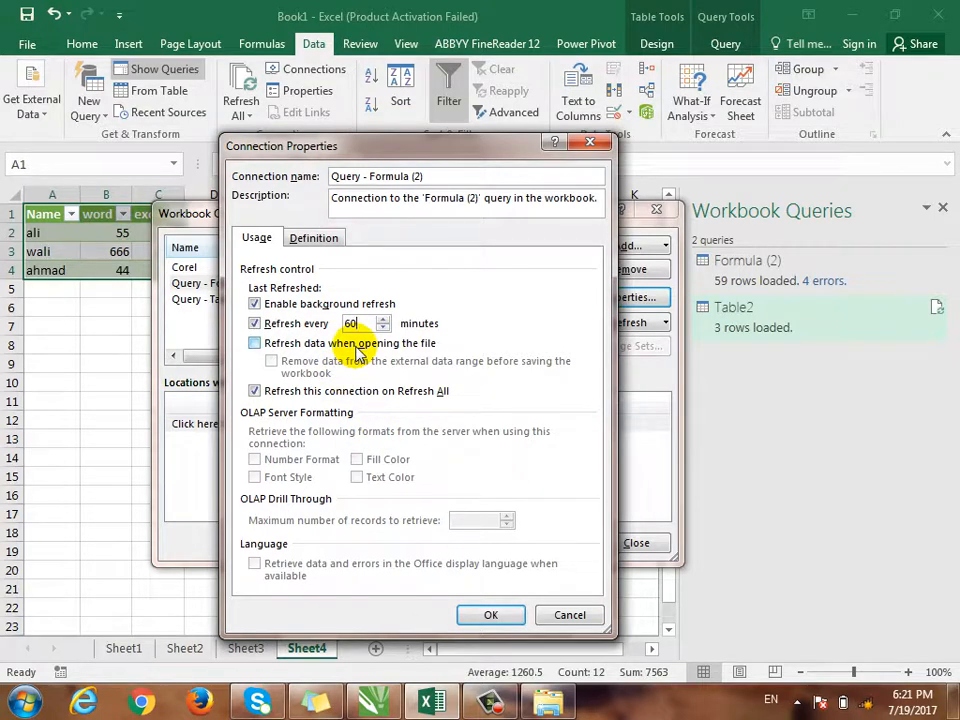
left_click(262, 344)
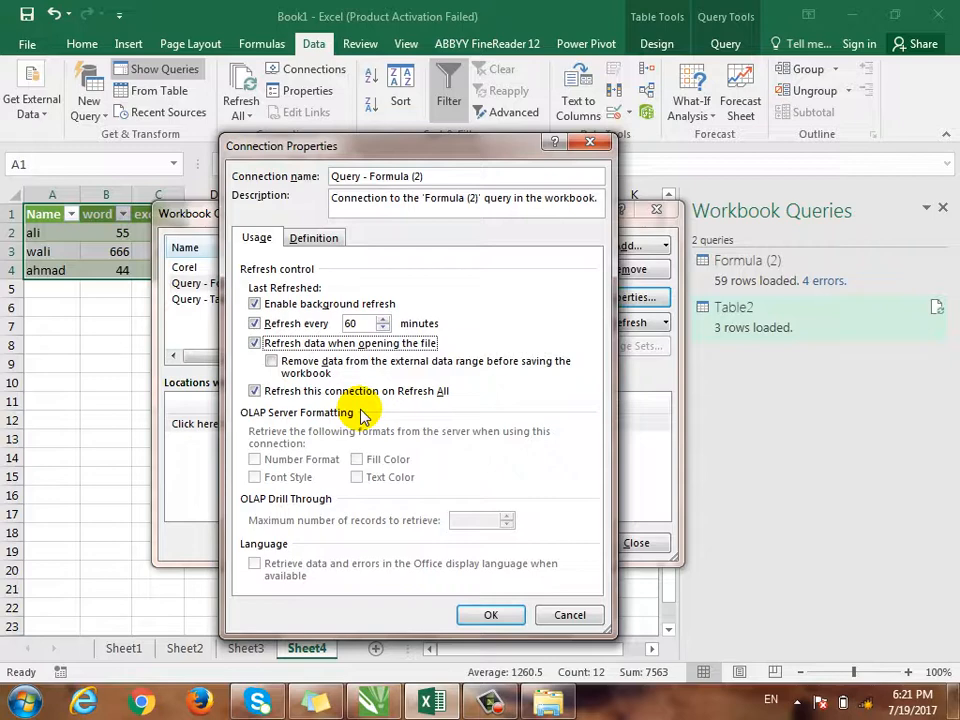
left_click(272, 323)
left_click(275, 343)
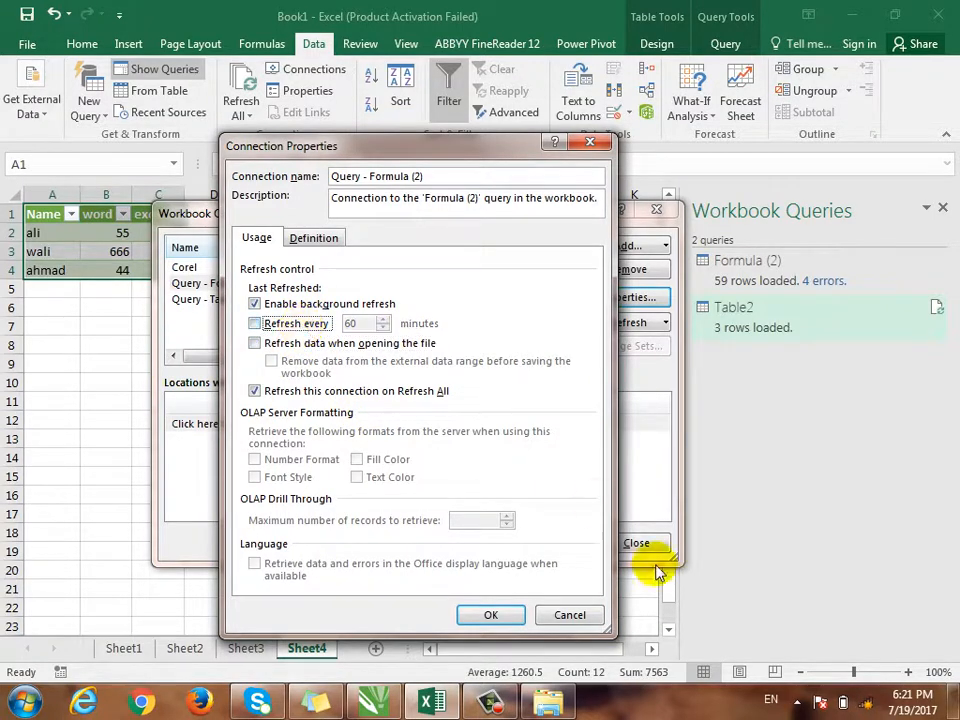
left_click(578, 616)
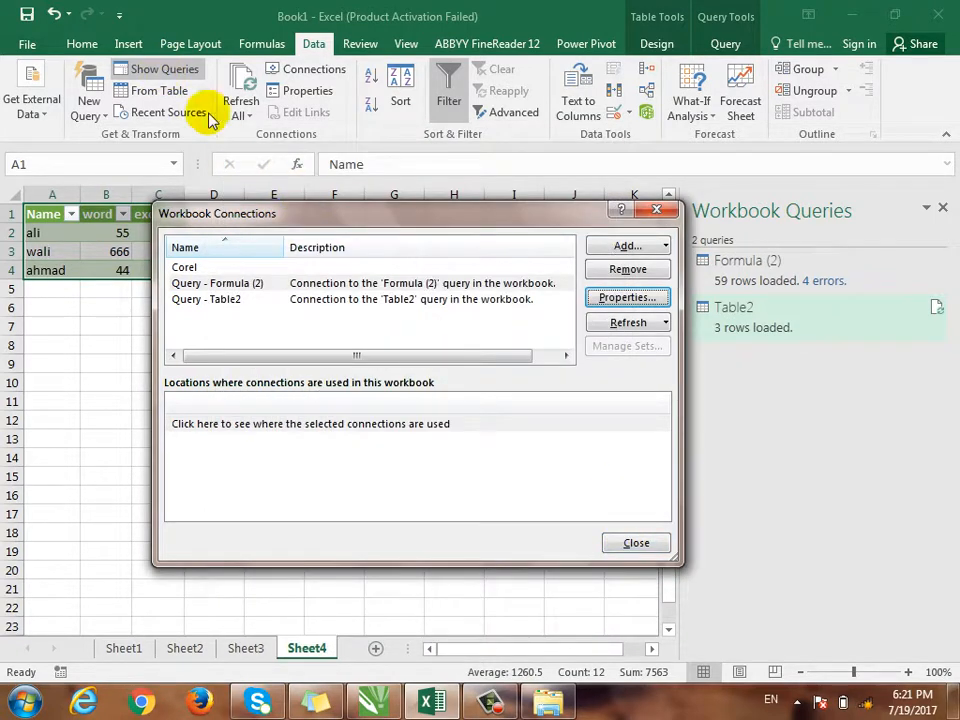
Dismiss the Refresh dropdown and close the Workbook Connections dialog
left_click(666, 323)
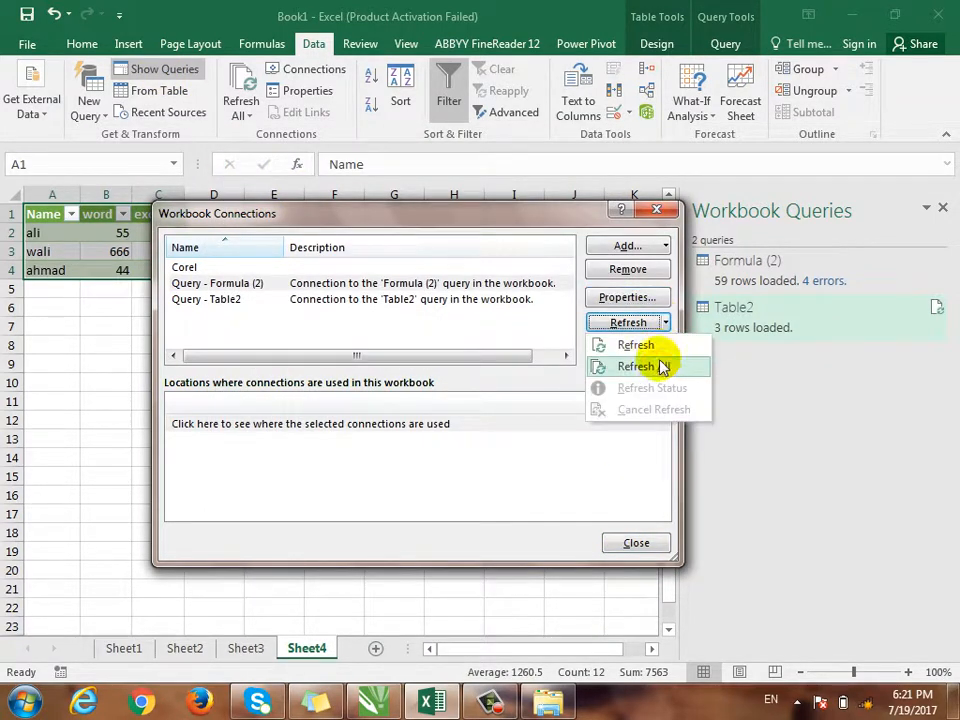
left_click(640, 544)
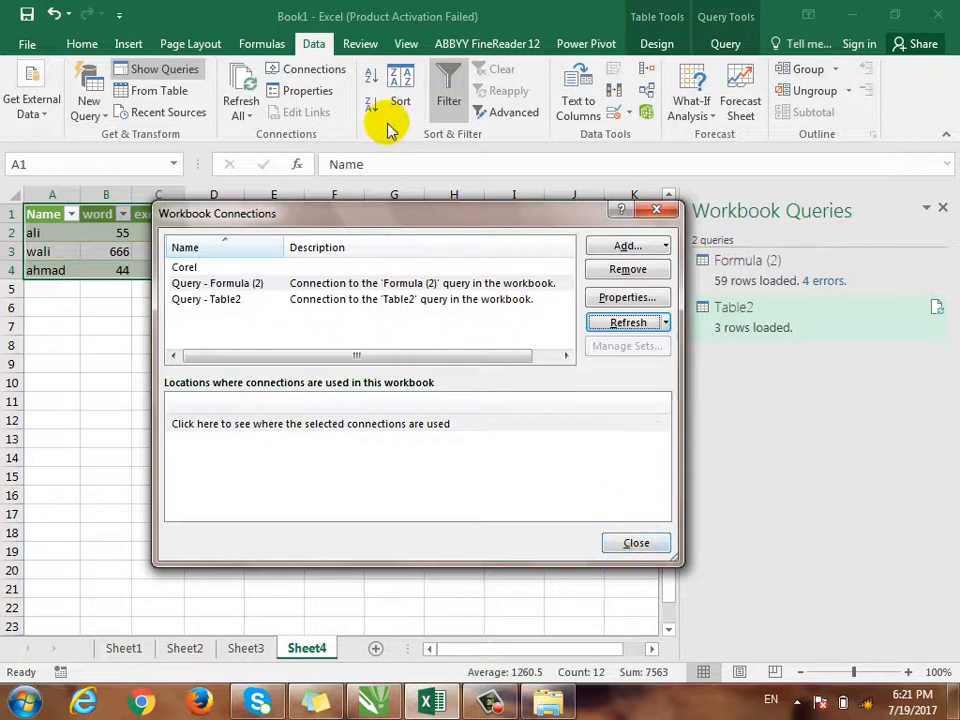
left_click(654, 544)
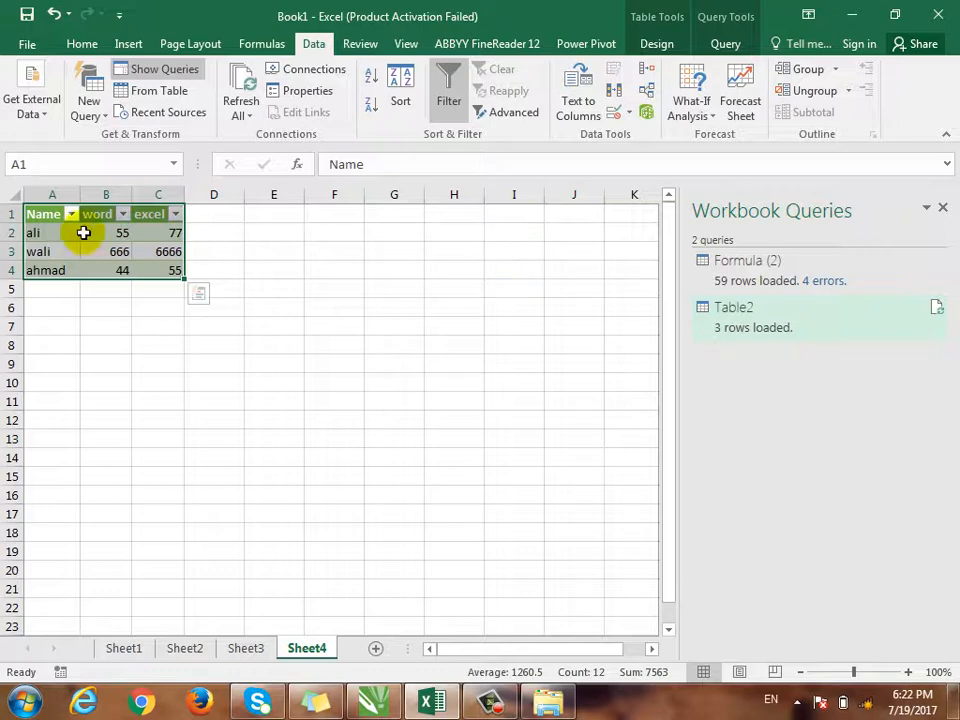
On a new sheet, type a four-word name into cell C12
left_click(375, 648)
left_click(174, 420)
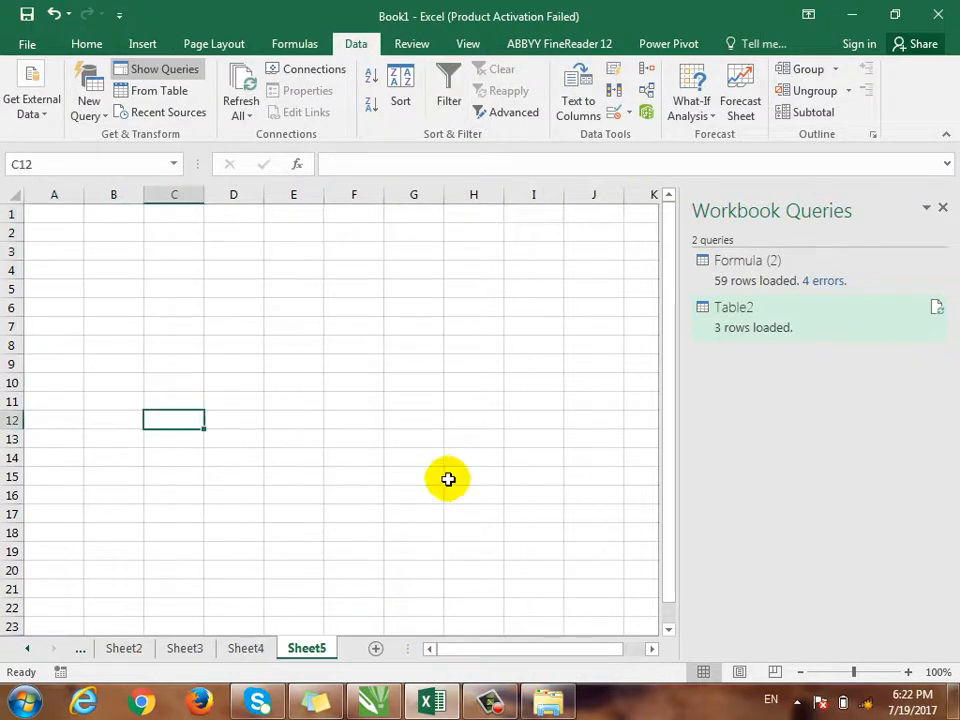
type("ali wali ahmad khan")
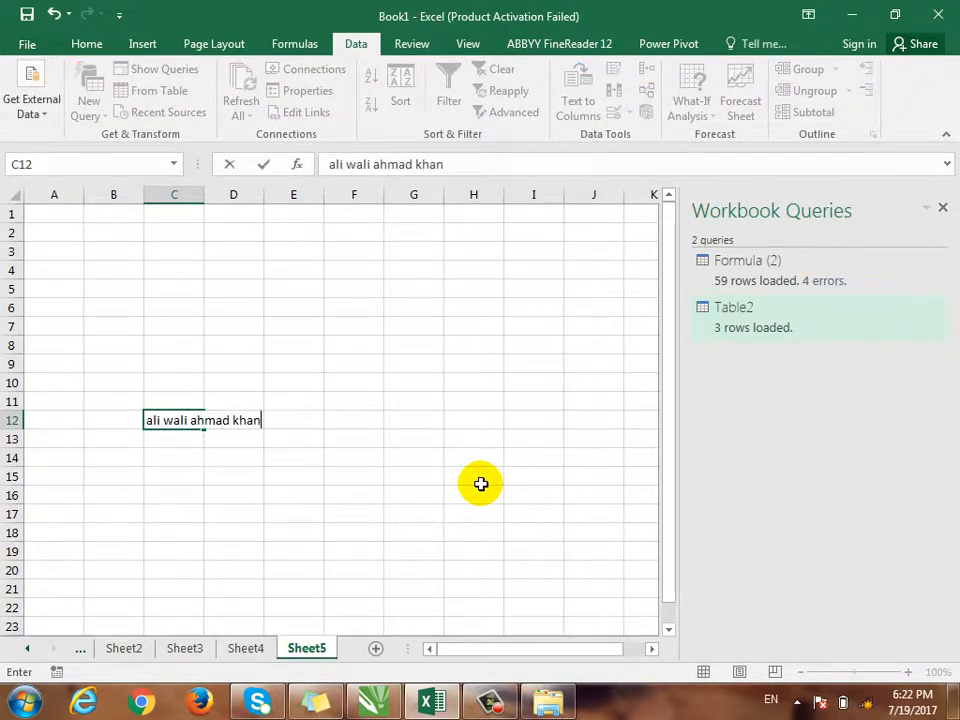
key("Return")
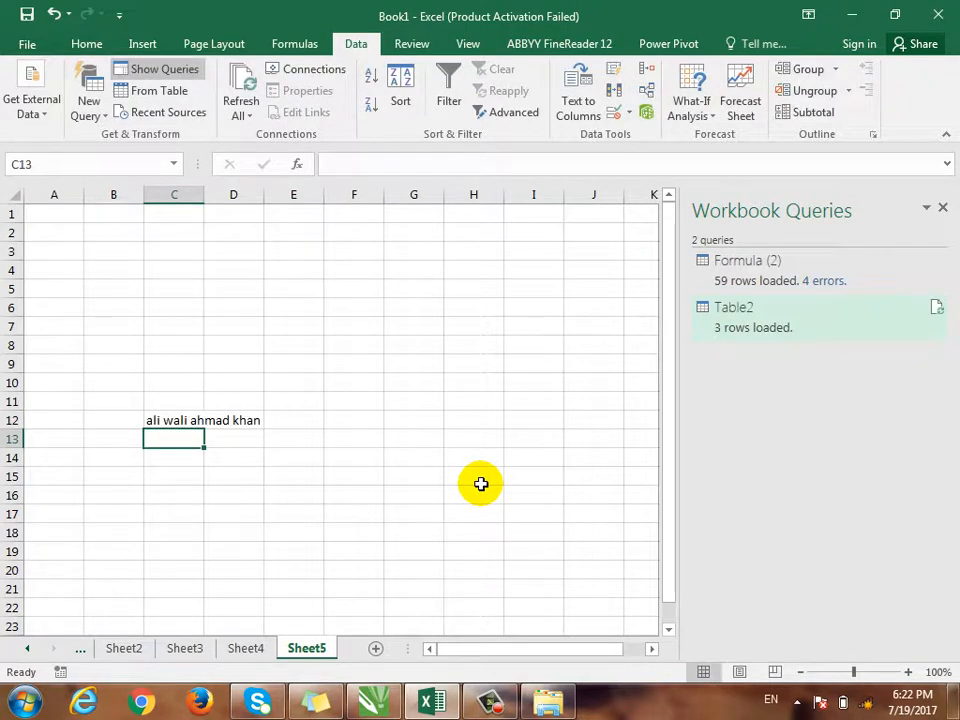
key("Up")
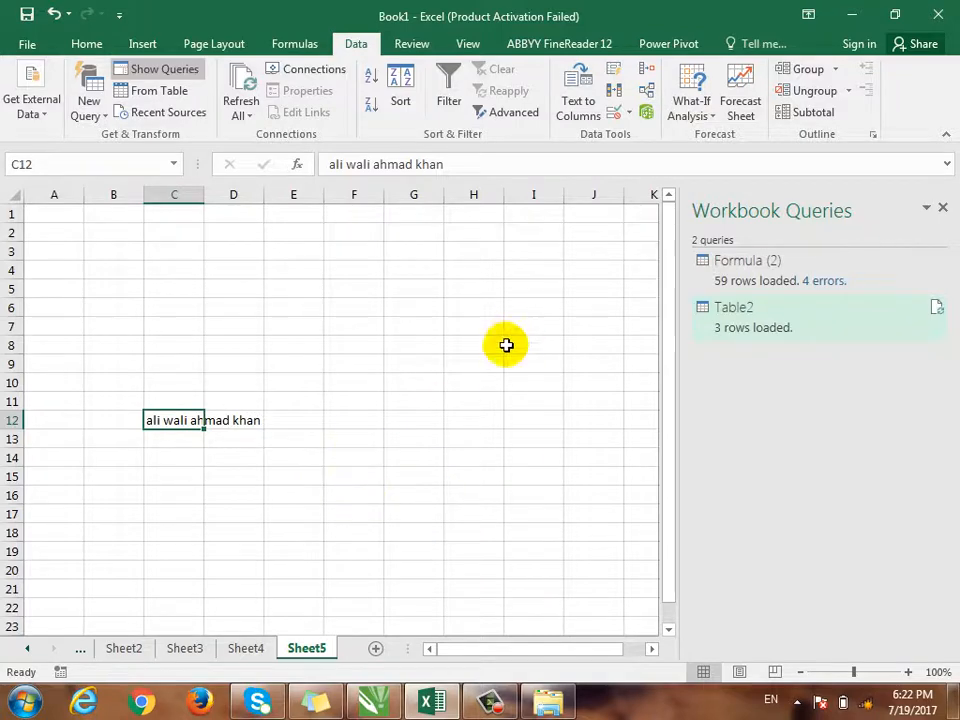
Split C12 with Text to Columns using Fixed width and the default breaks
left_click(578, 100)
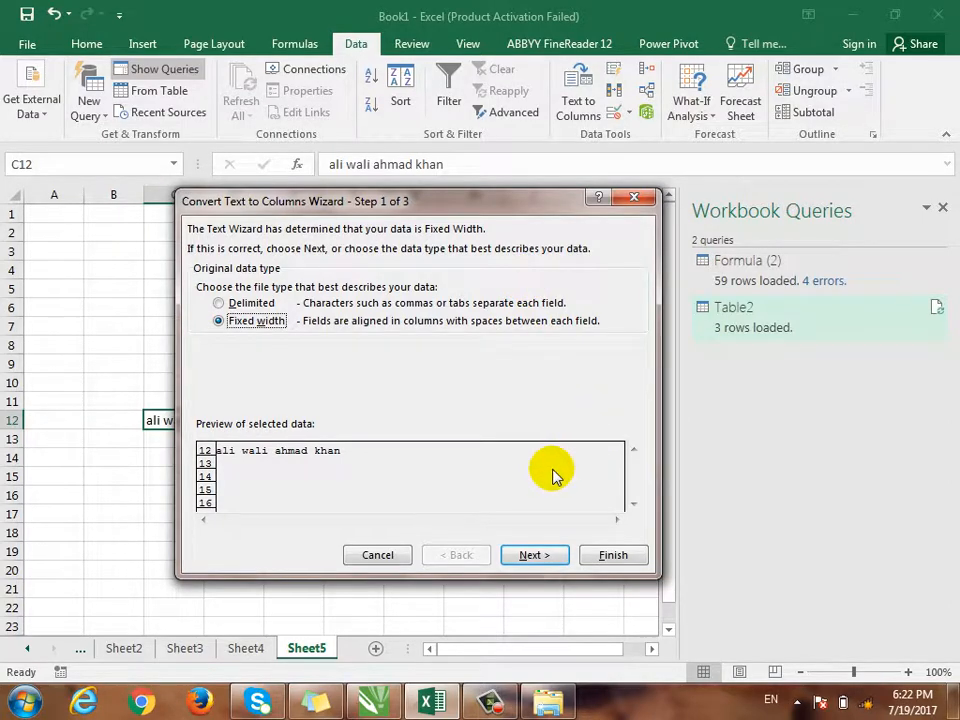
left_click(542, 555)
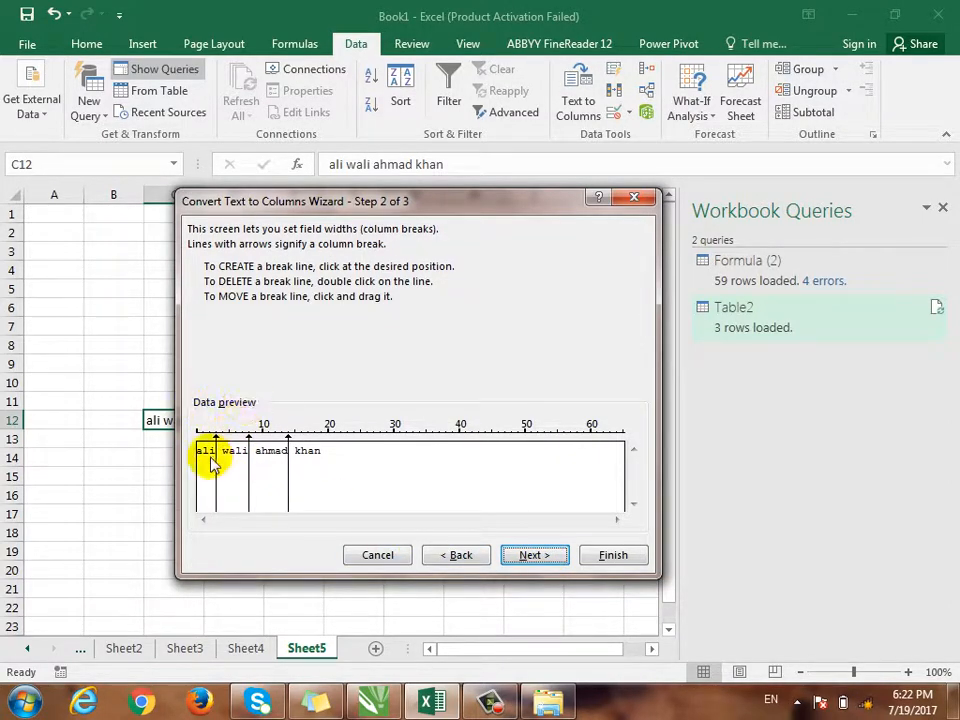
left_click(534, 557)
left_click(583, 559)
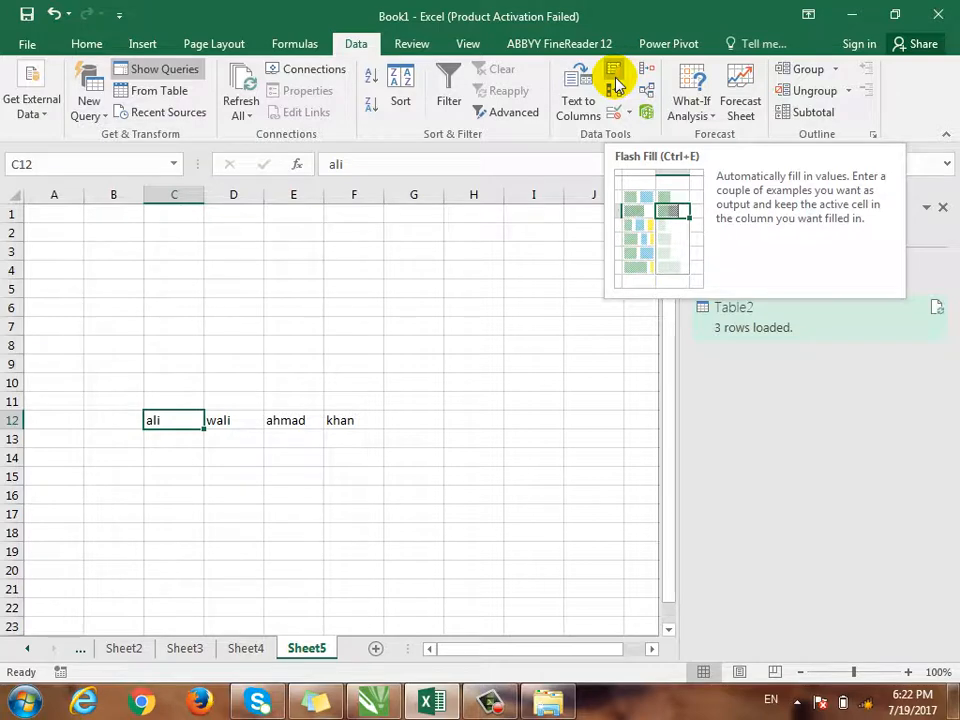
Add the headings First Name in A3 and Last Name in B3, autofitting column A
left_click(176, 364)
left_click_drag(113, 401, 395, 451)
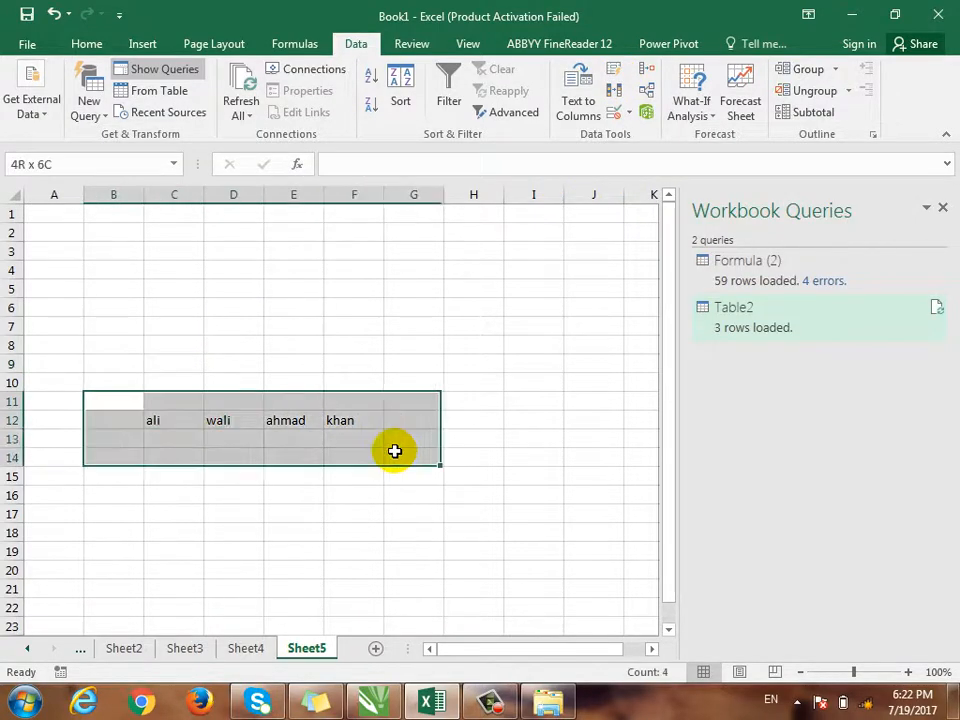
left_click(51, 218)
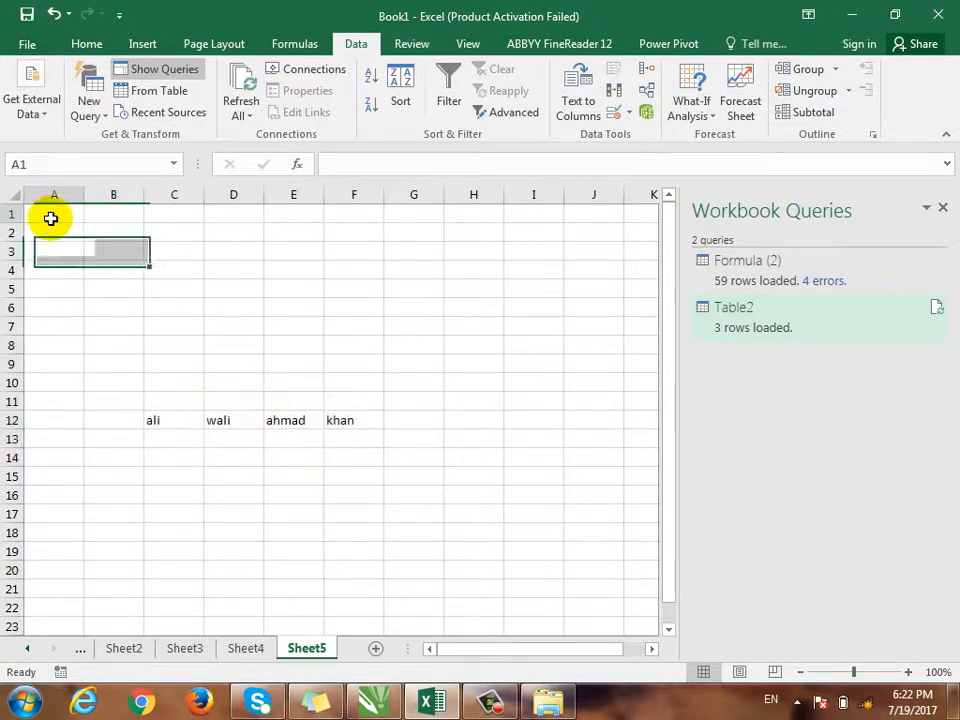
key("Down")
key("Down")
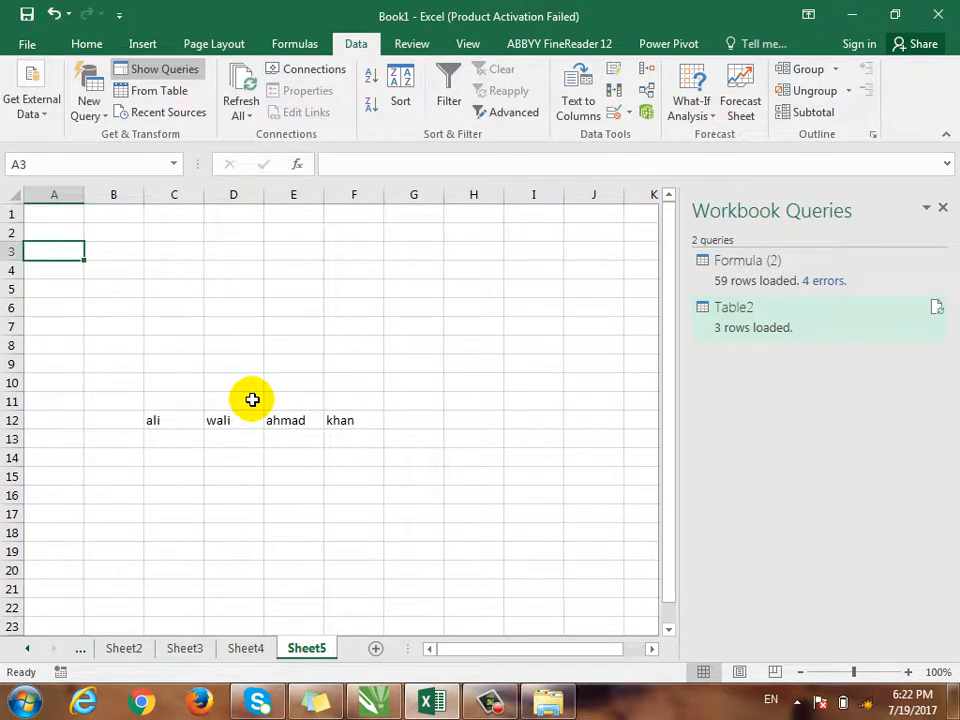
type("First Name")
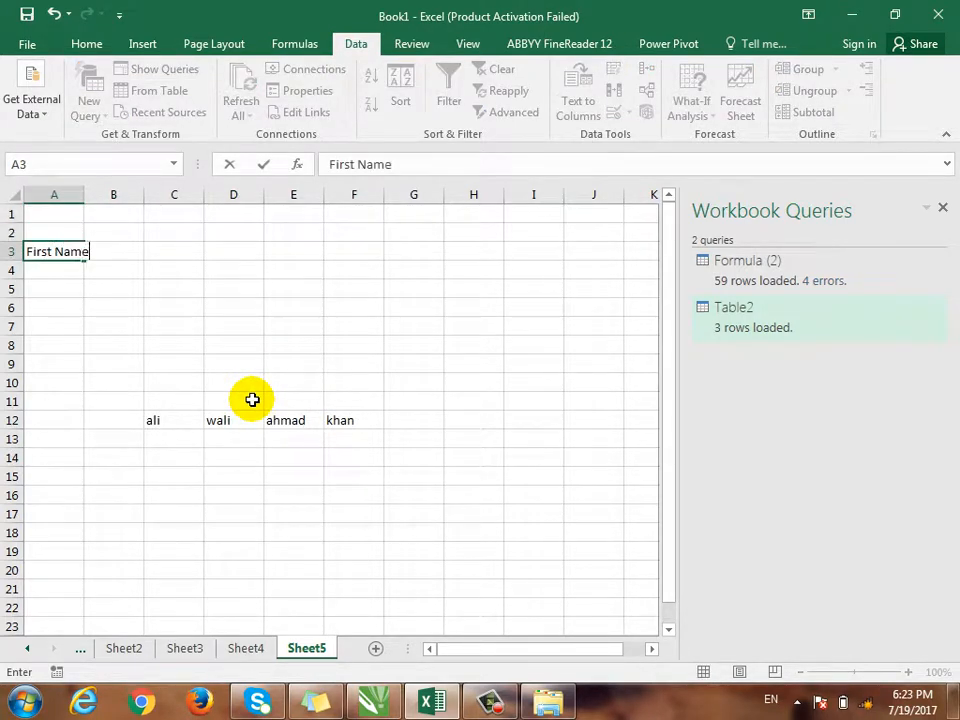
key("Tab")
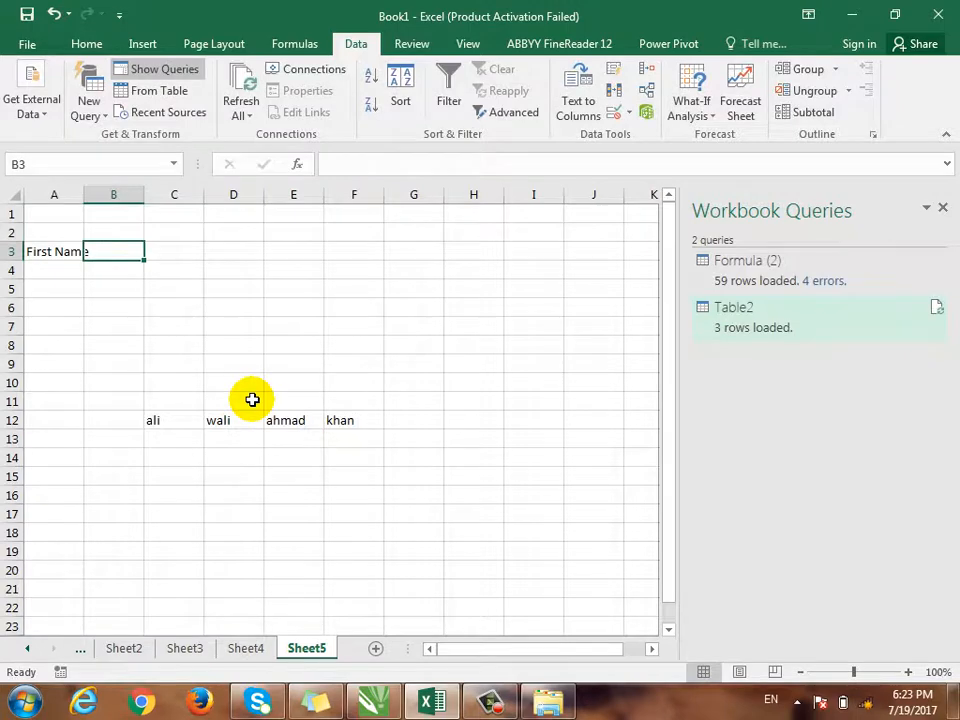
type("Last Name")
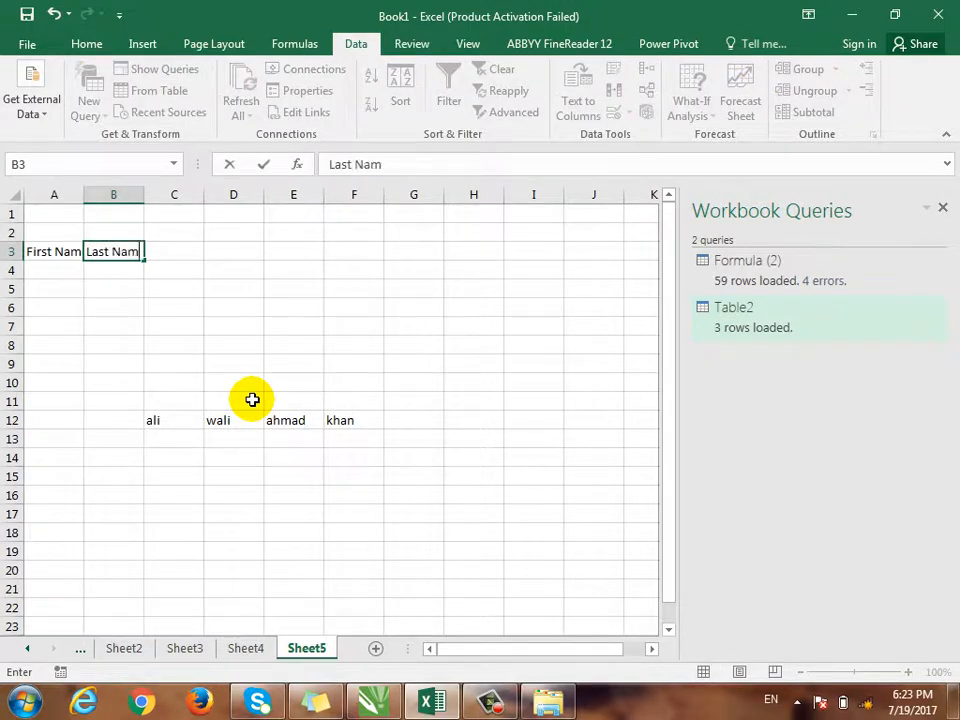
key("Return")
key("Up")
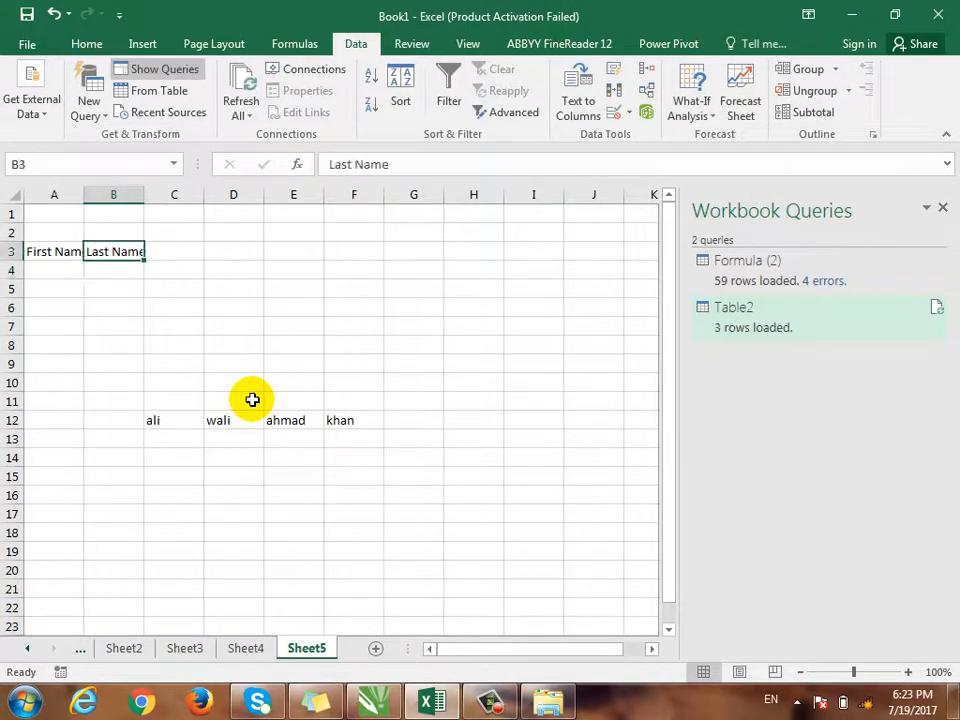
double_click(84, 194)
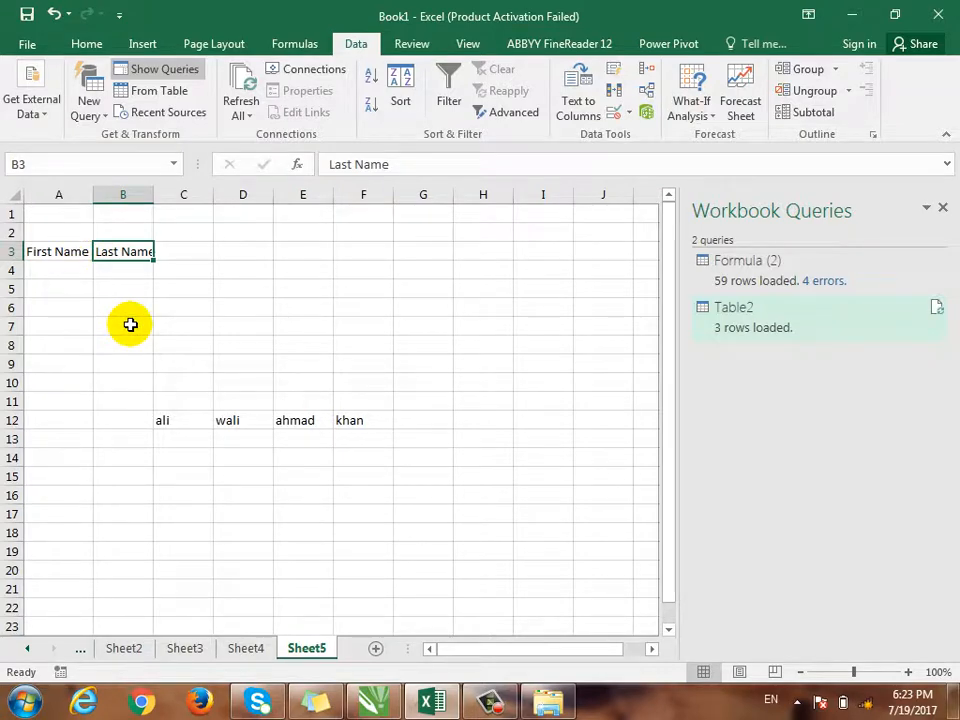
key("Left")
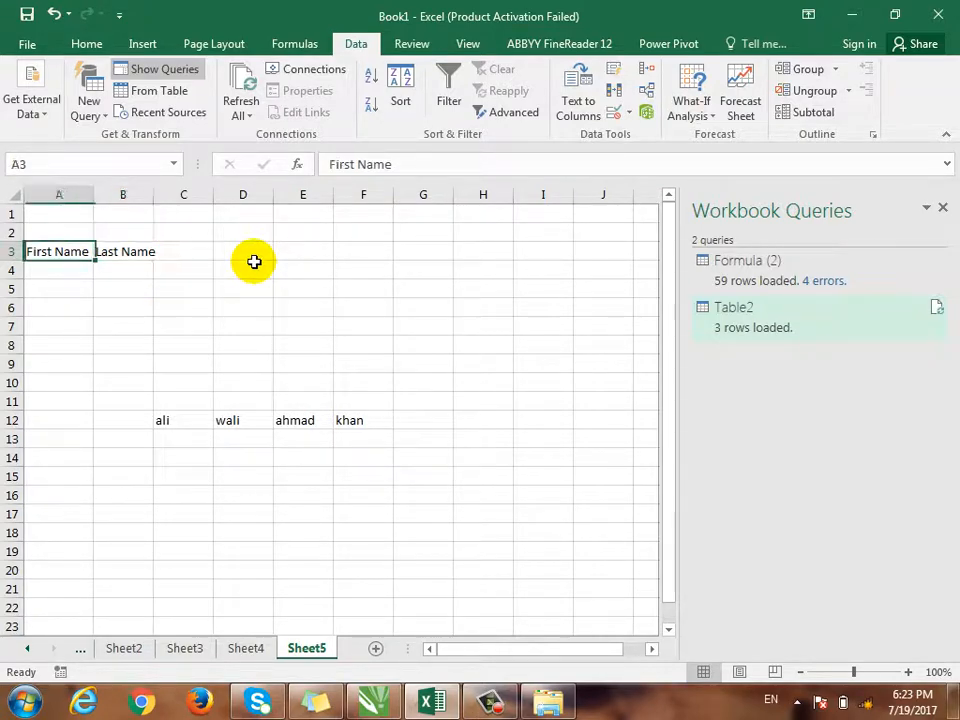
key("Down")
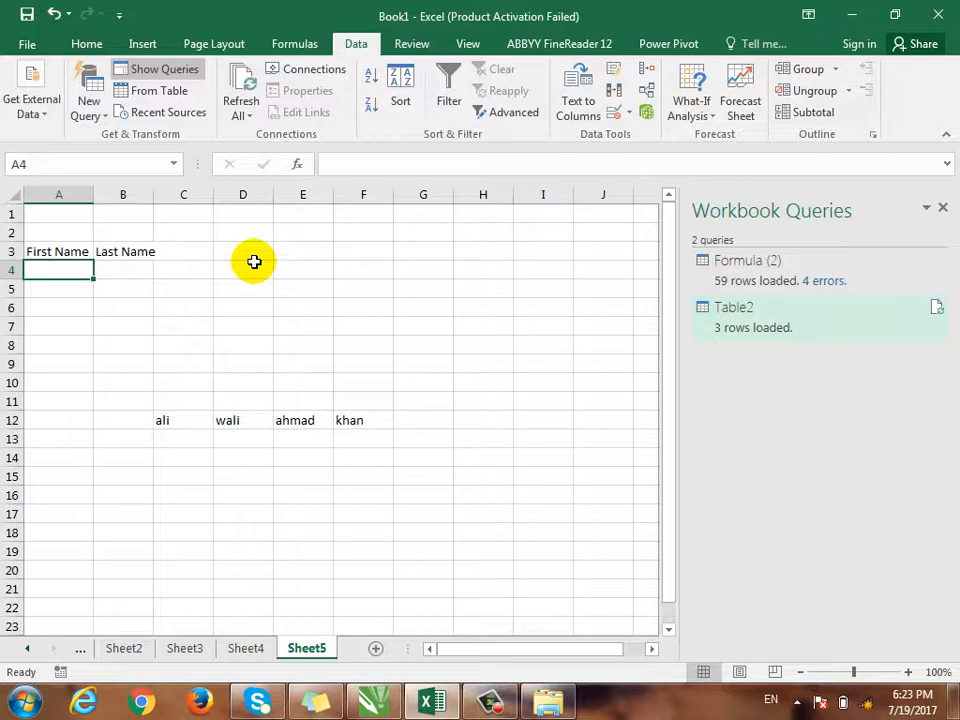
Enter three people's first and last names in A4:B6
type("E")
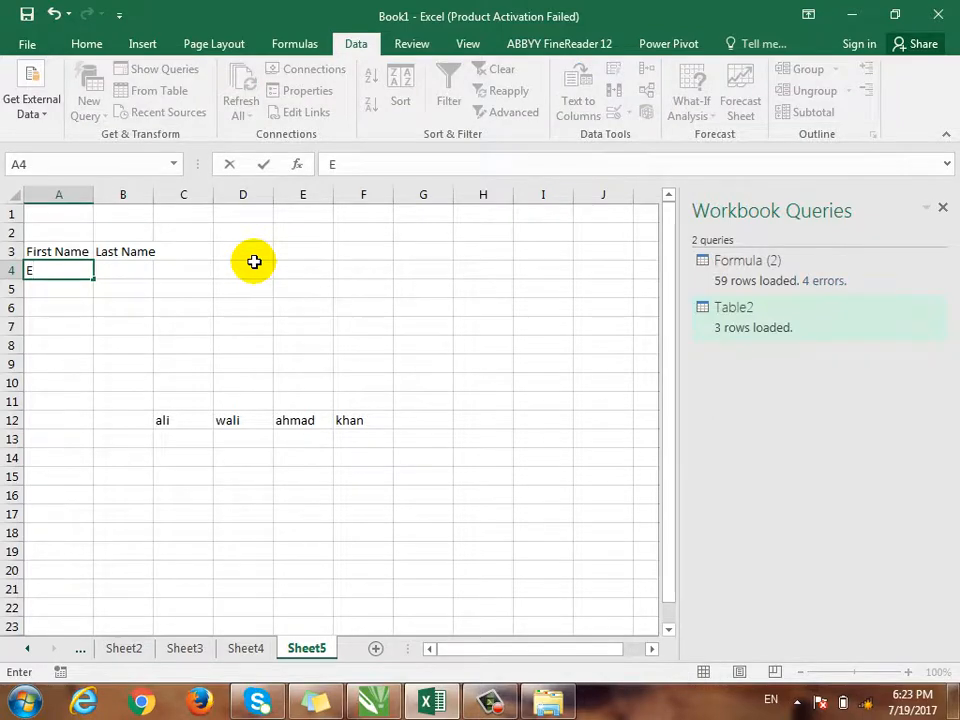
type("smatul")
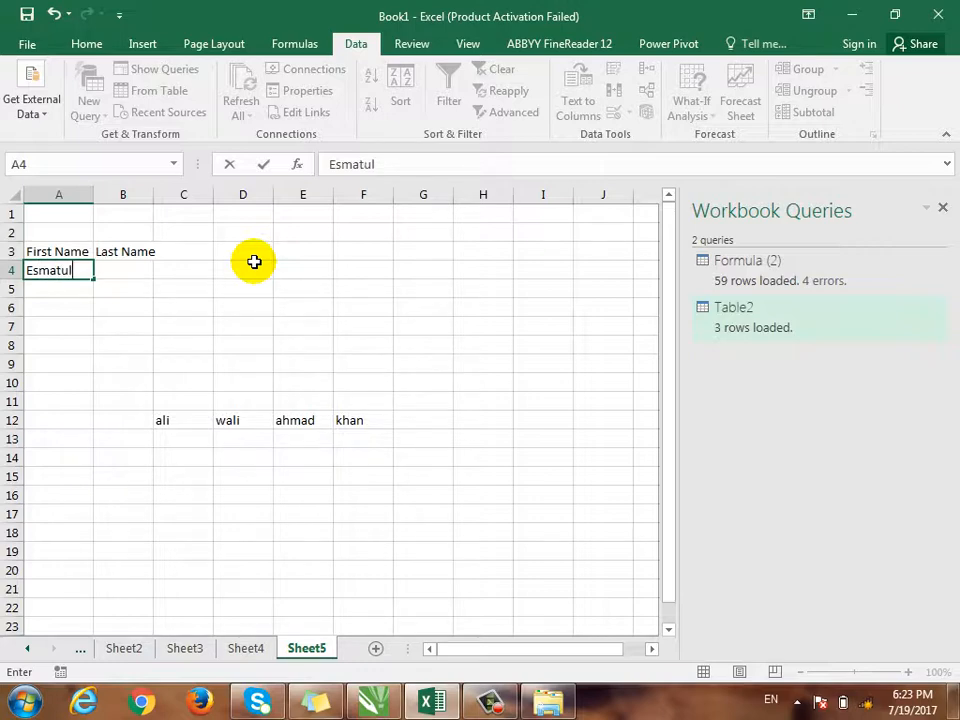
type("lah")
key("Tab")
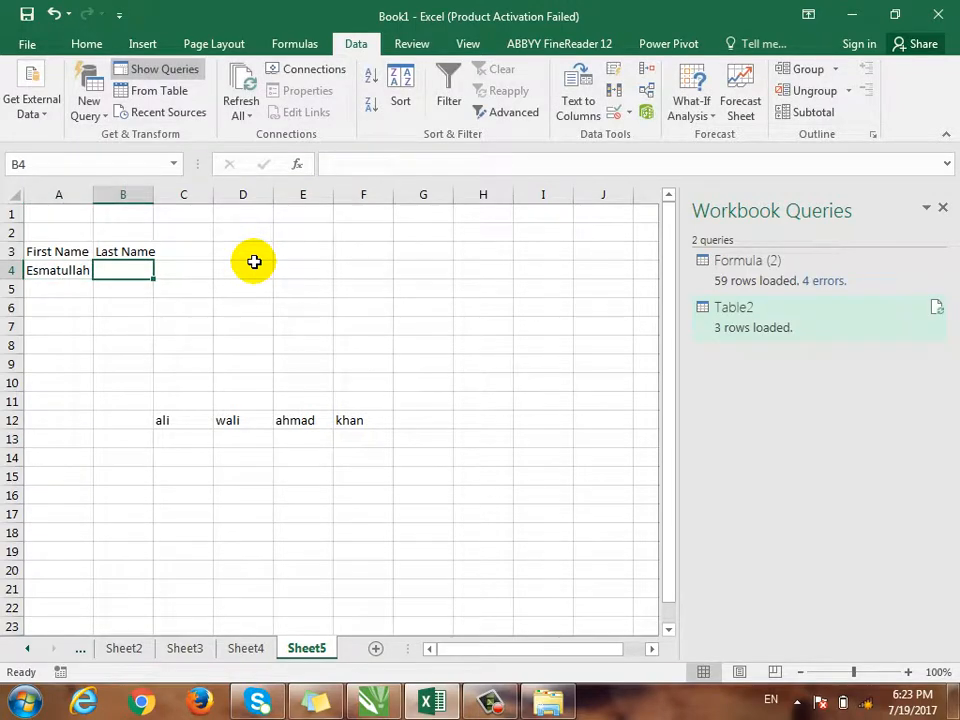
type("Waziri")
key("Return")
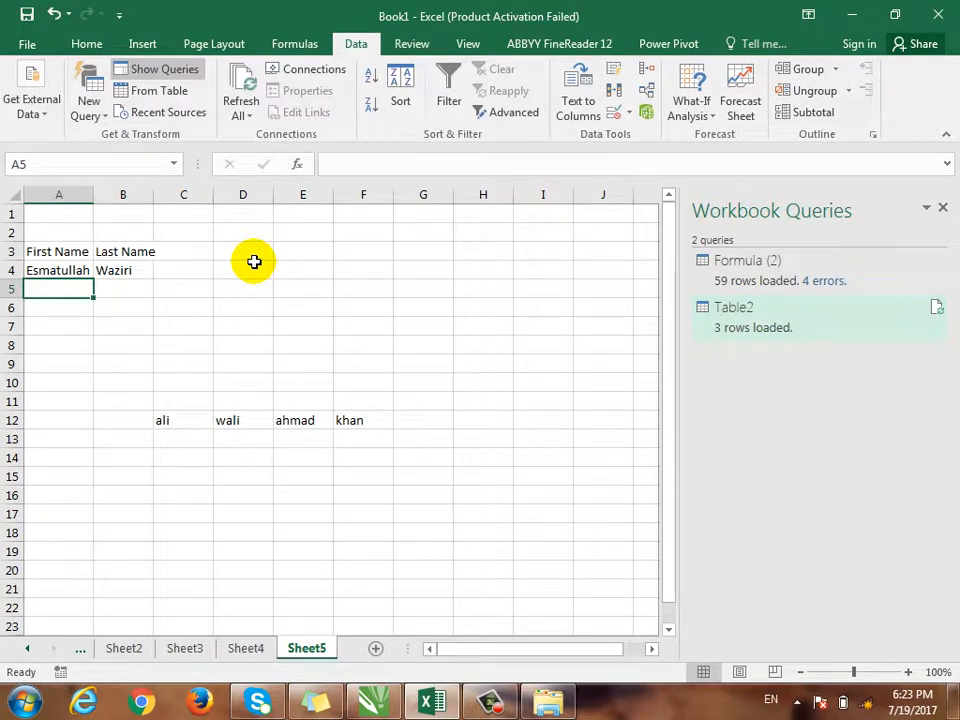
type("Obaidullah")
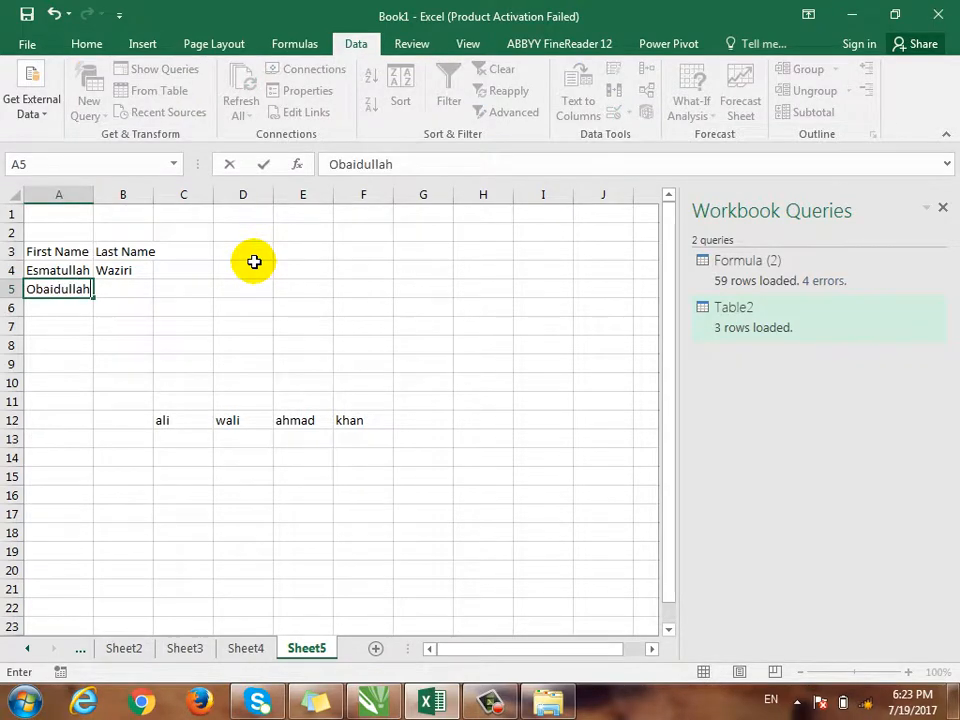
key("Tab")
type("Akbari")
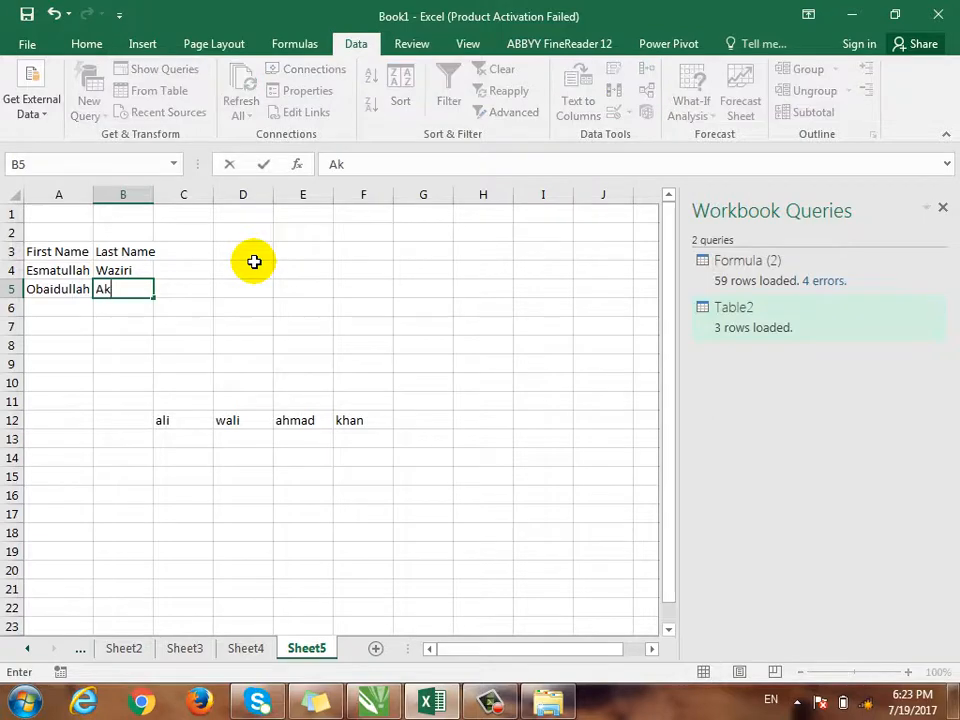
key("Return")
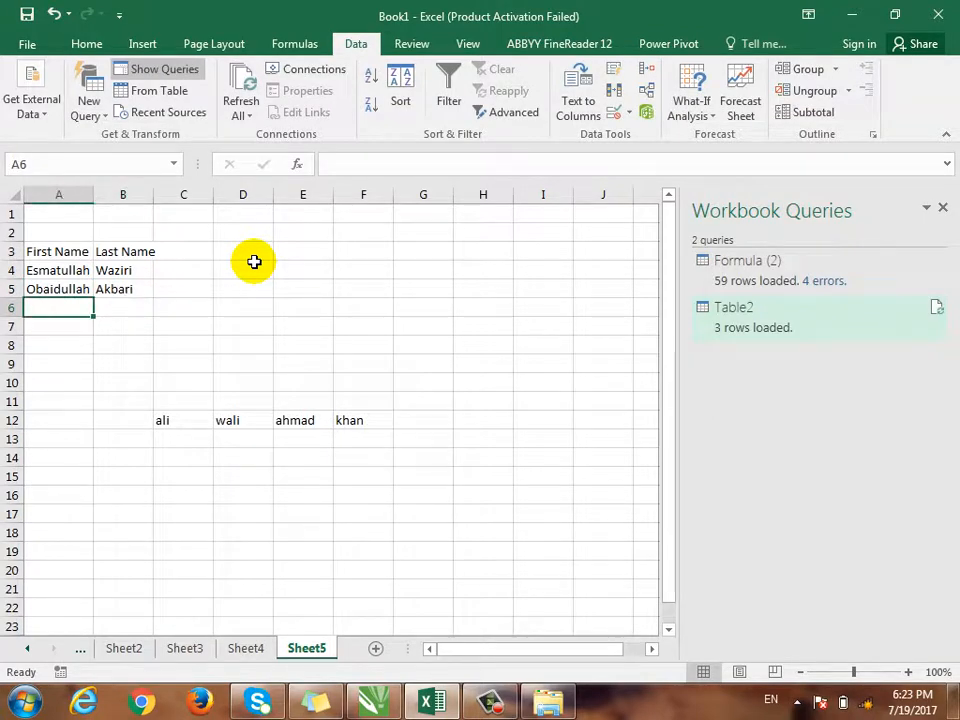
type("Fard")
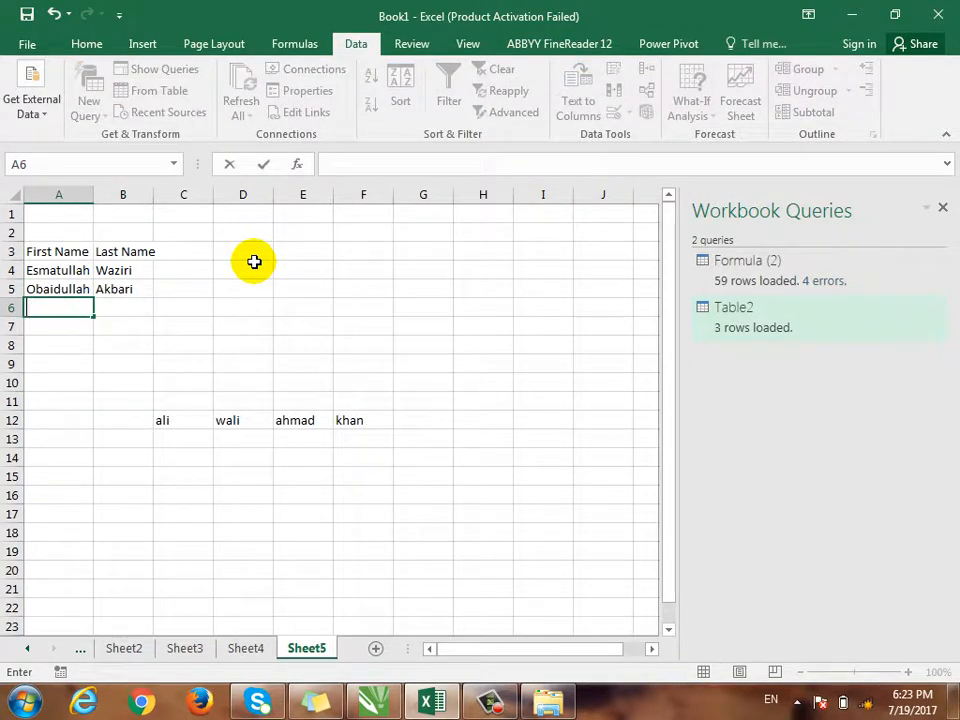
key("BackSpace")
key("BackSpace")
key("BackSpace")
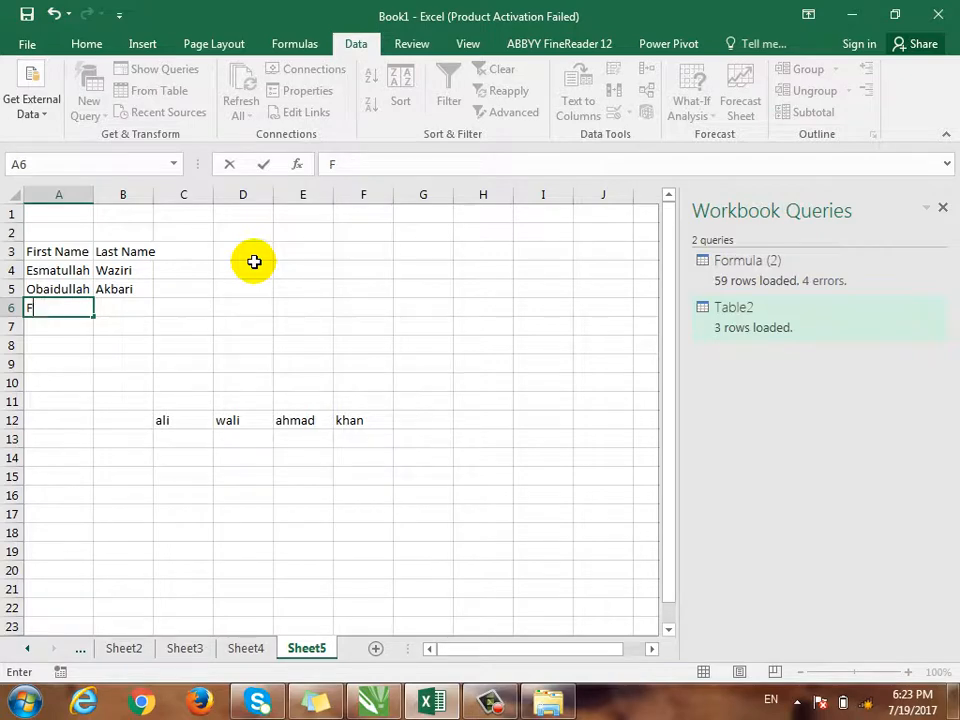
type("Far")
key("BackSpace")
type("had")
key("Tab")
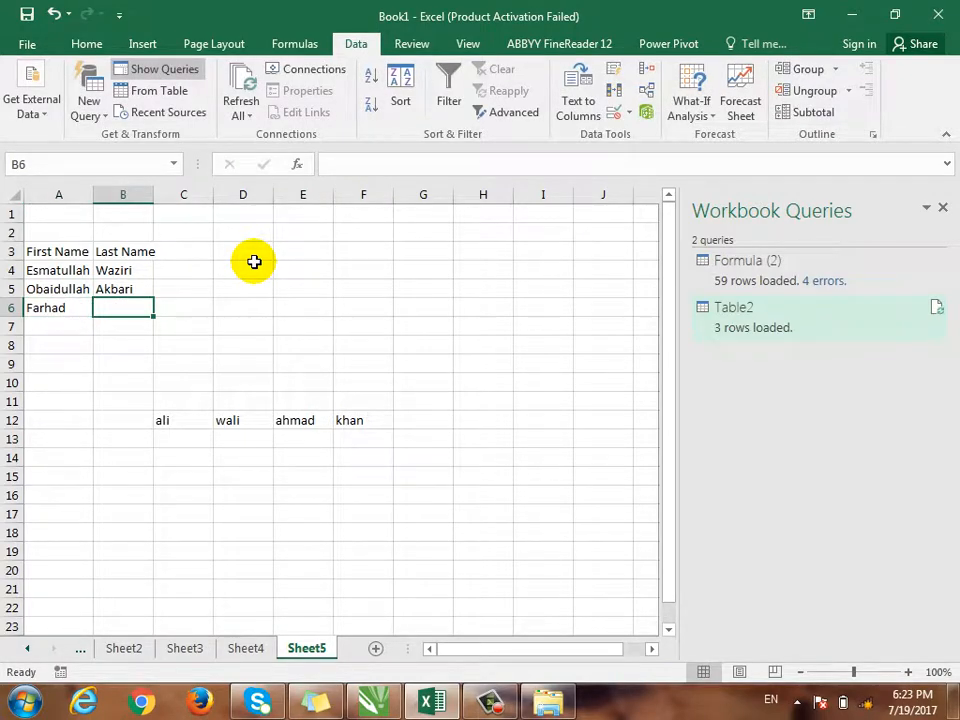
type("Mohammadi")
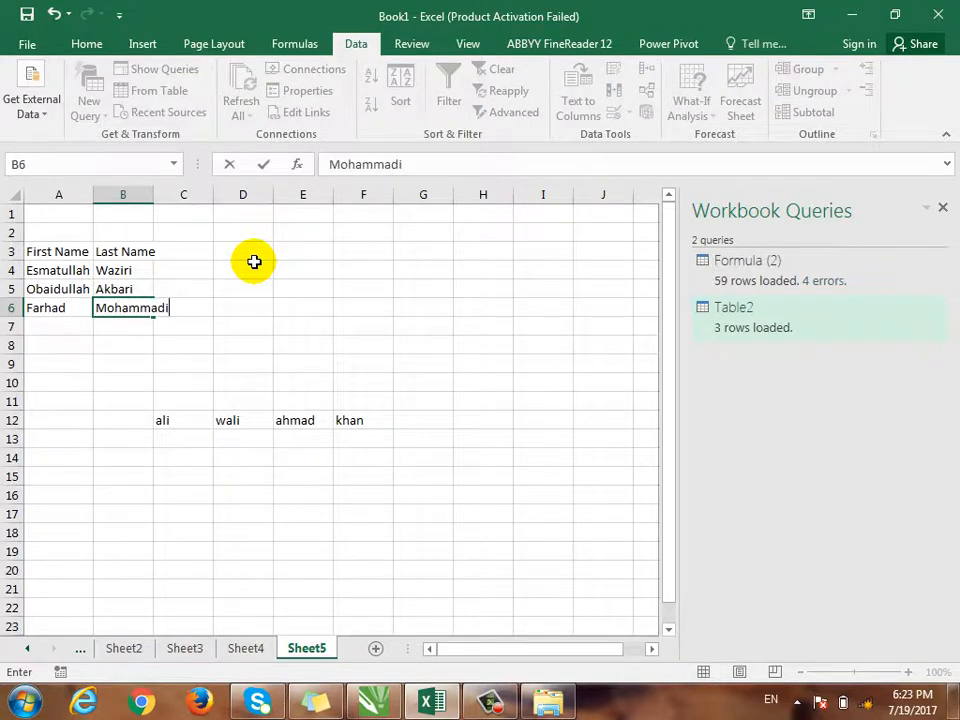
key("Return")
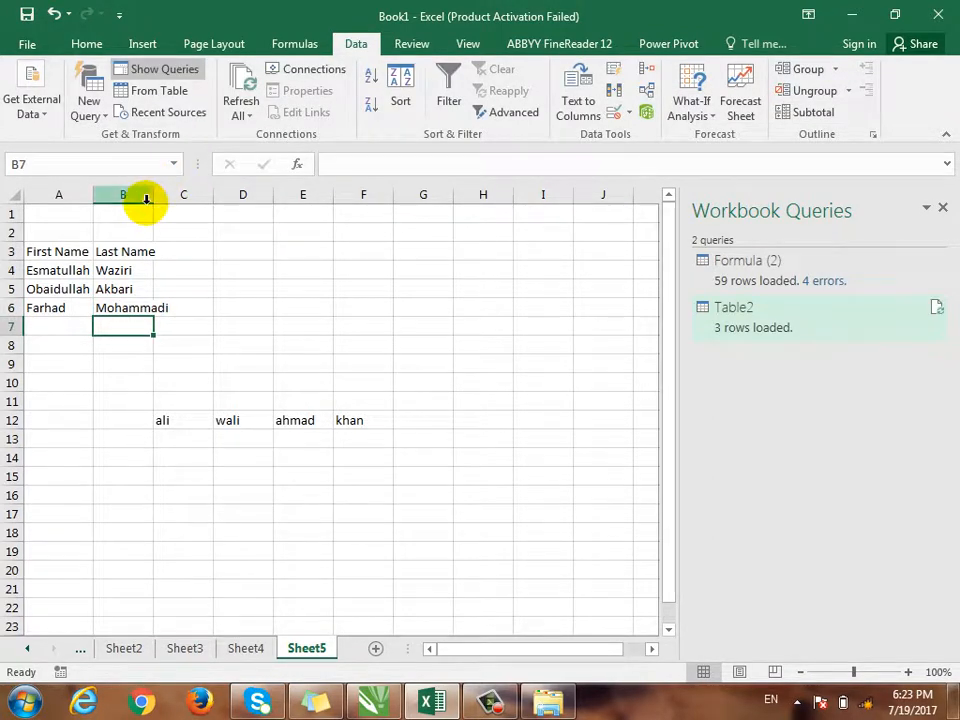
Widen columns A and B to fit the names
left_click_drag(153, 196, 228, 200)
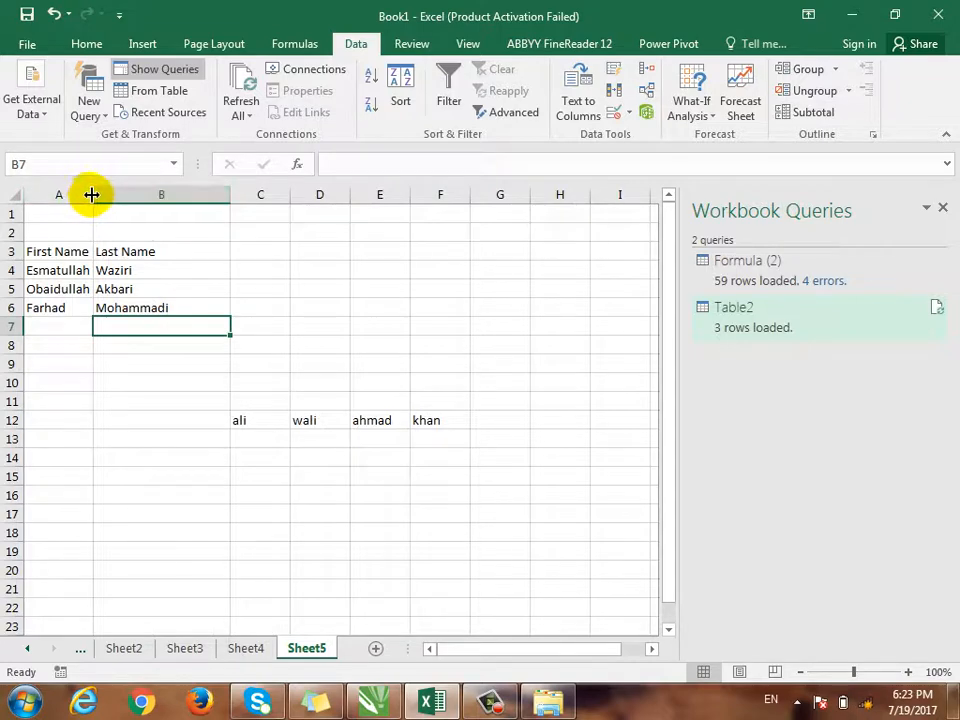
left_click_drag(92, 196, 113, 197)
left_click(278, 252)
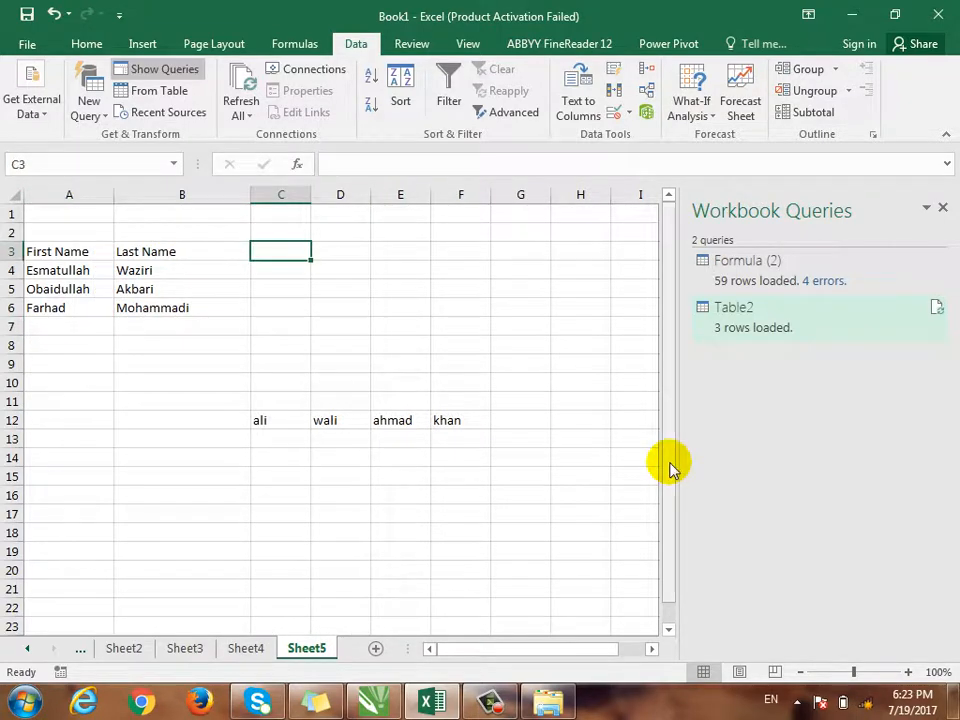
Enter the heading Full in cell C3
type("Full")
key("Return")
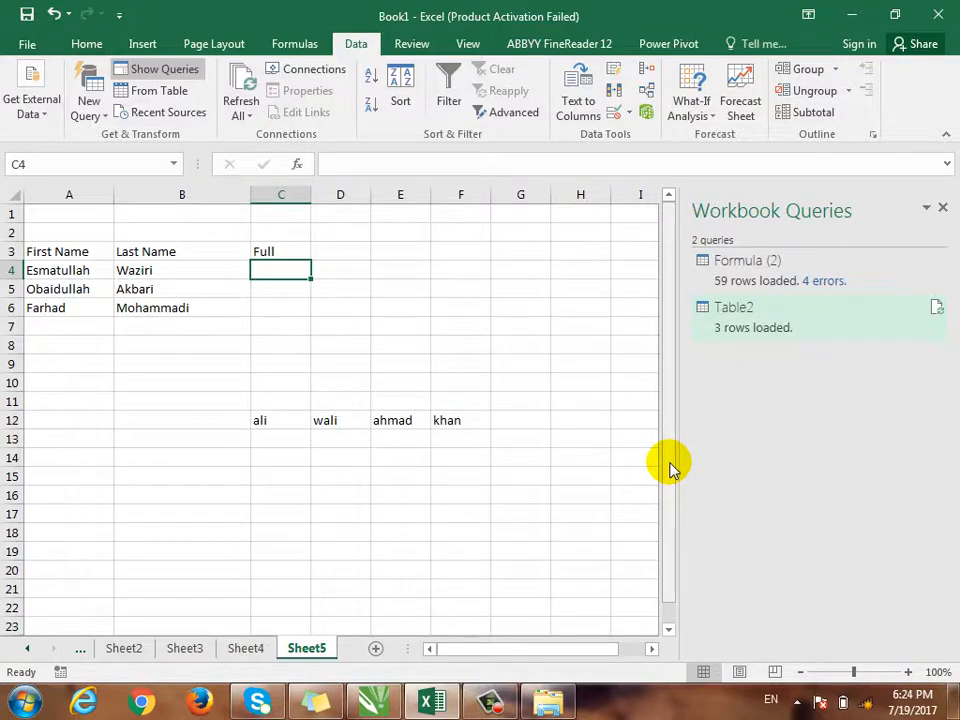
Enter the first person's full name in C4, then Flash Fill the rest of the Full column
type("esma")
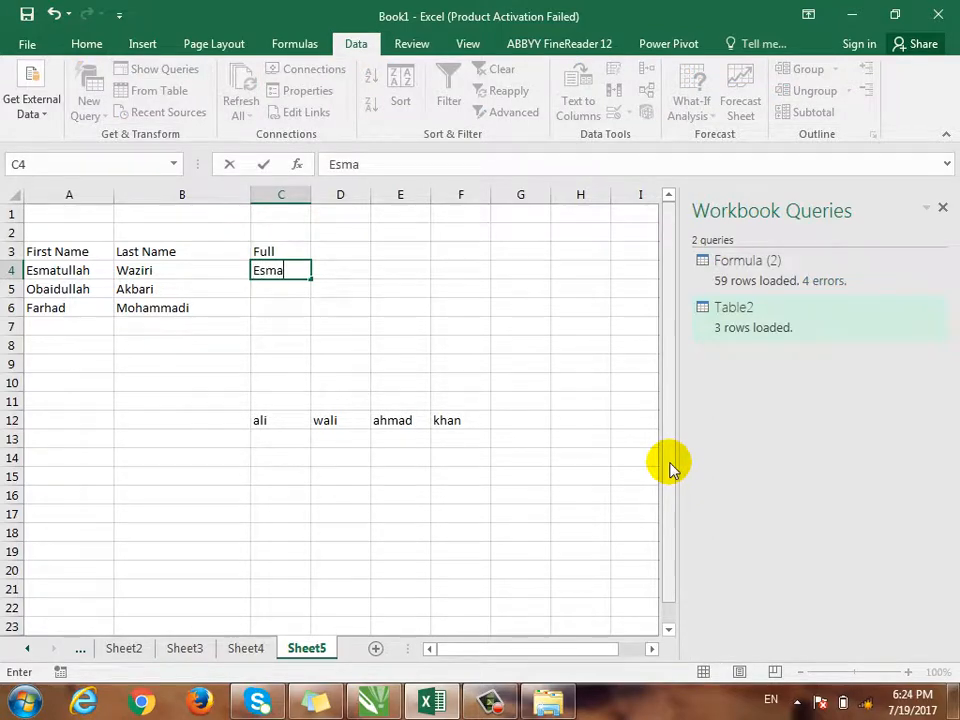
type("tullah Waz")
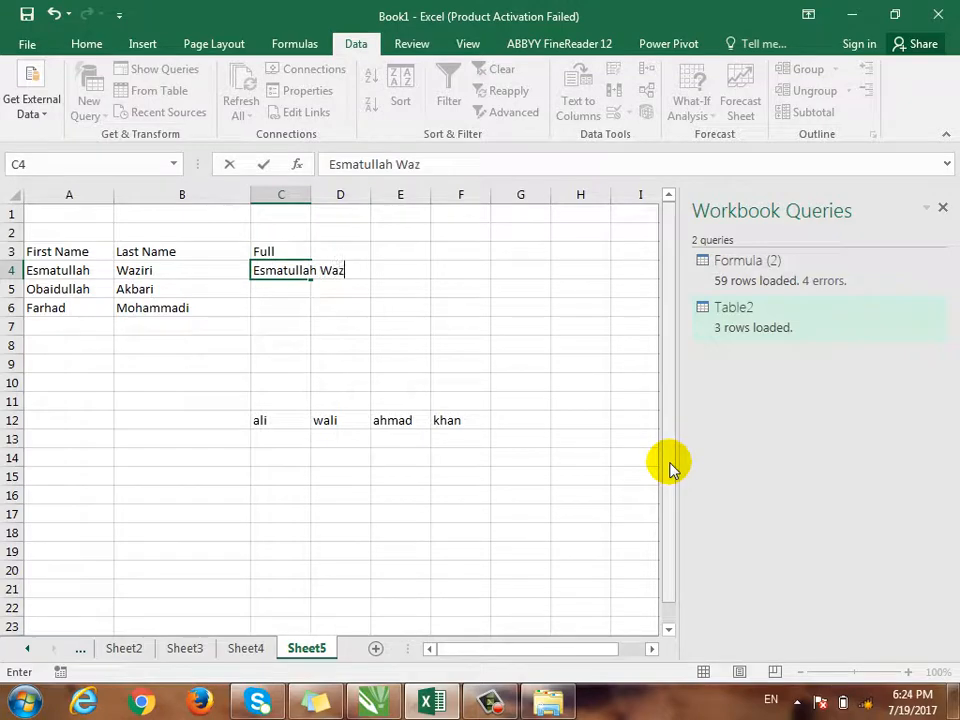
type("iri")
key("Return")
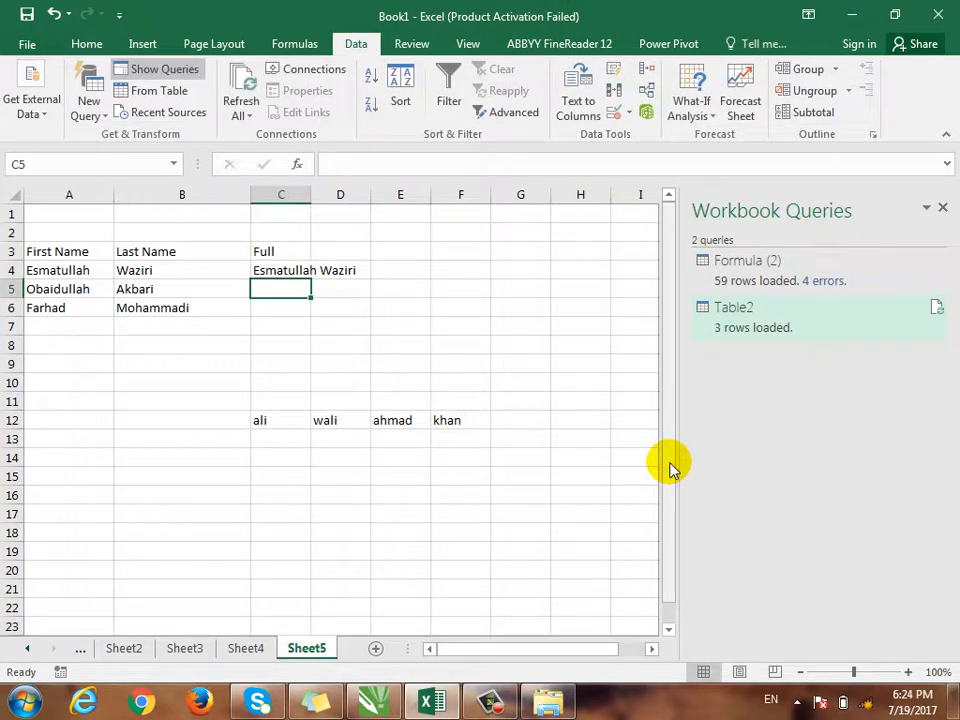
key("Up")
key("Up")
key("shift+Down")
key("shift+Down")
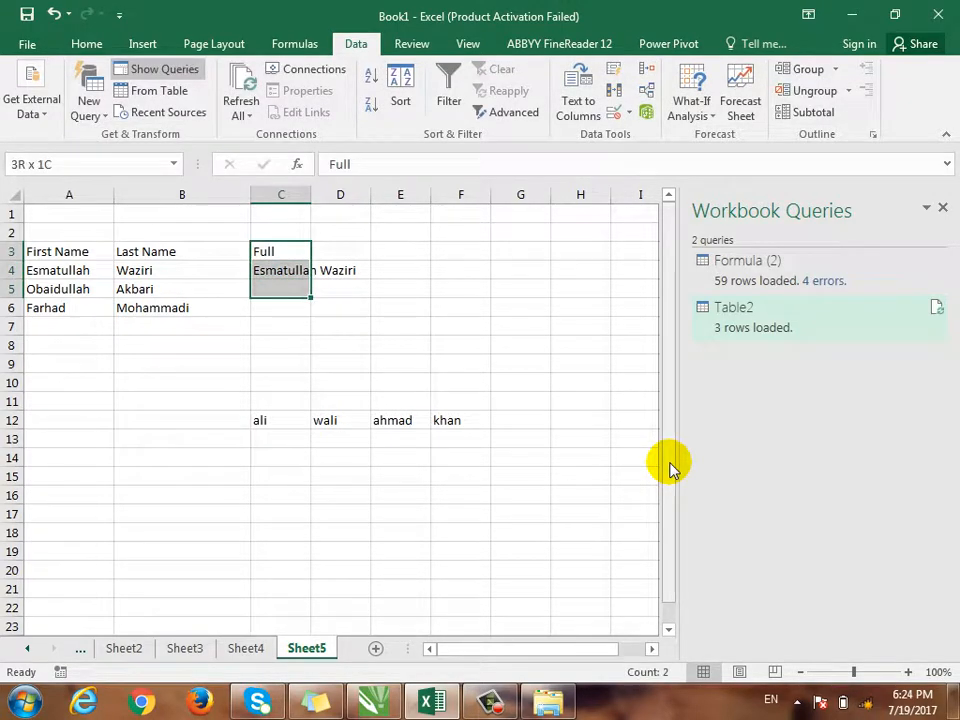
key("shift+Down")
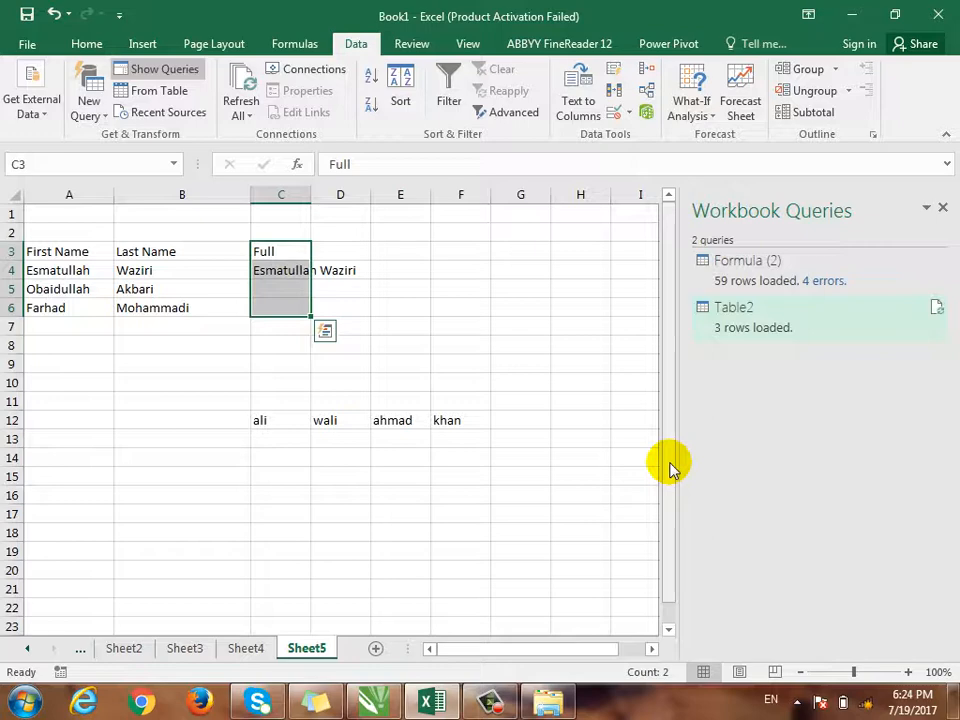
left_click(614, 76)
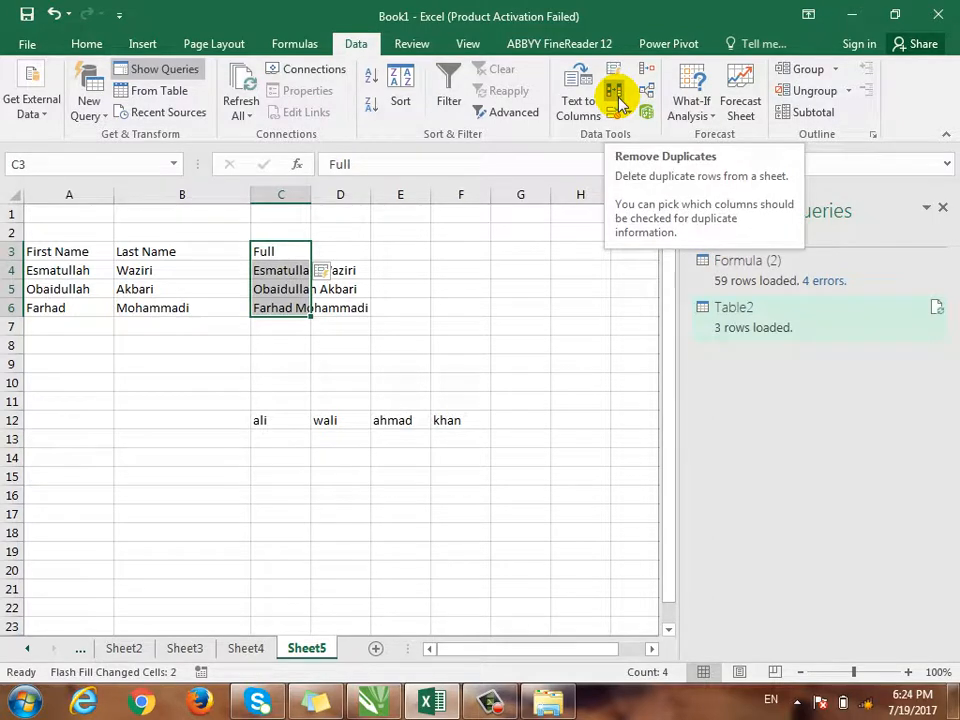
Look through Book1's sheets, then open the recent table workbook
left_click(200, 649)
left_click(110, 649)
left_click(78, 649)
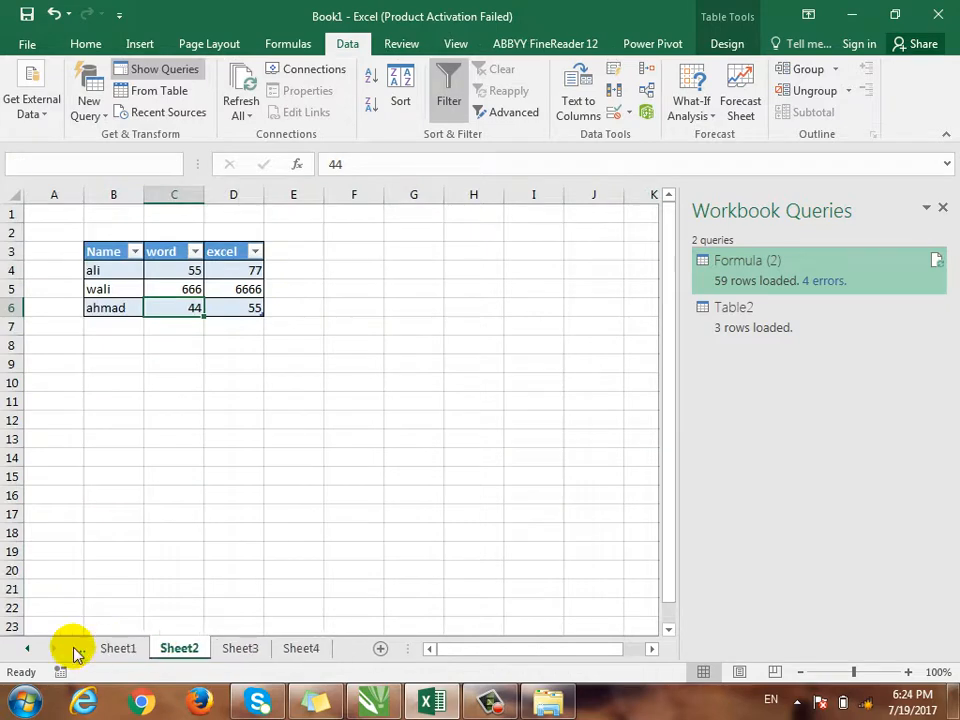
left_click(112, 650)
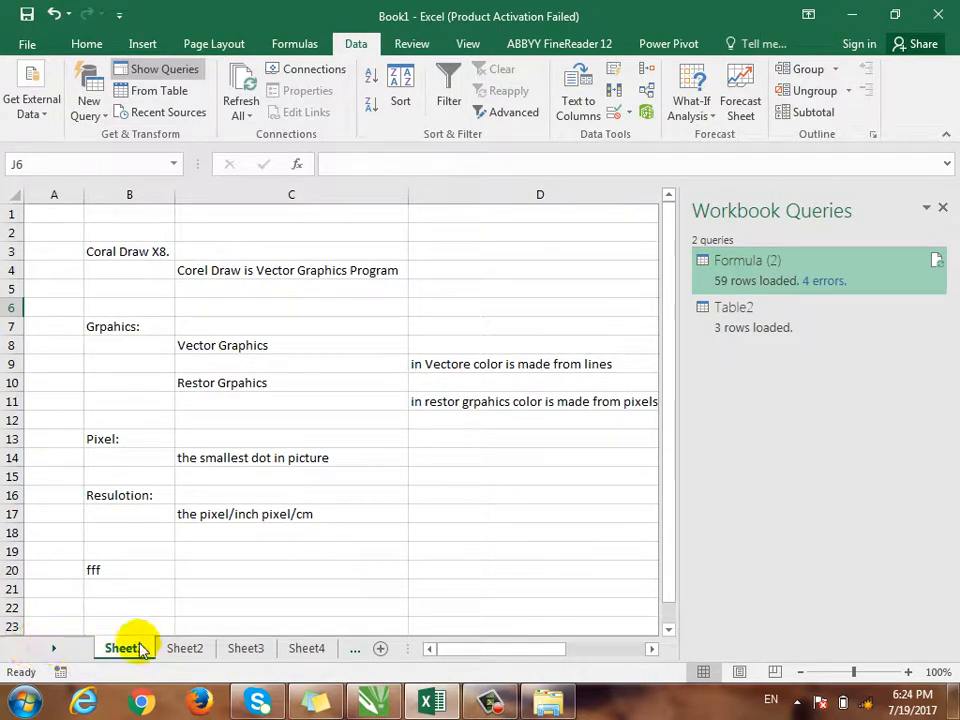
left_click(355, 649)
left_click(332, 649)
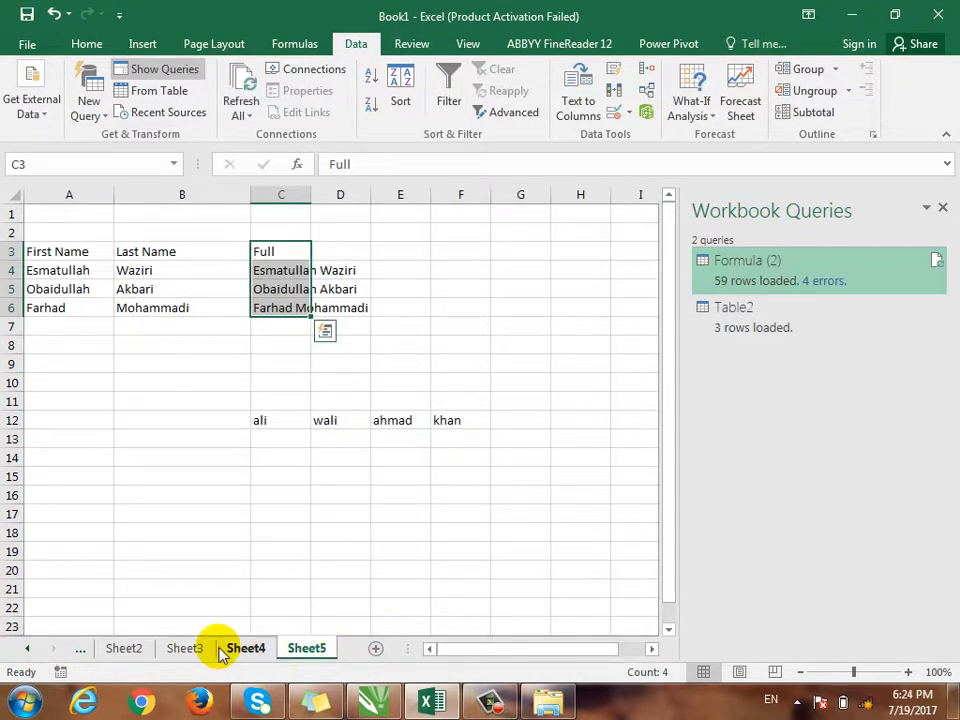
left_click(186, 649)
left_click(26, 42)
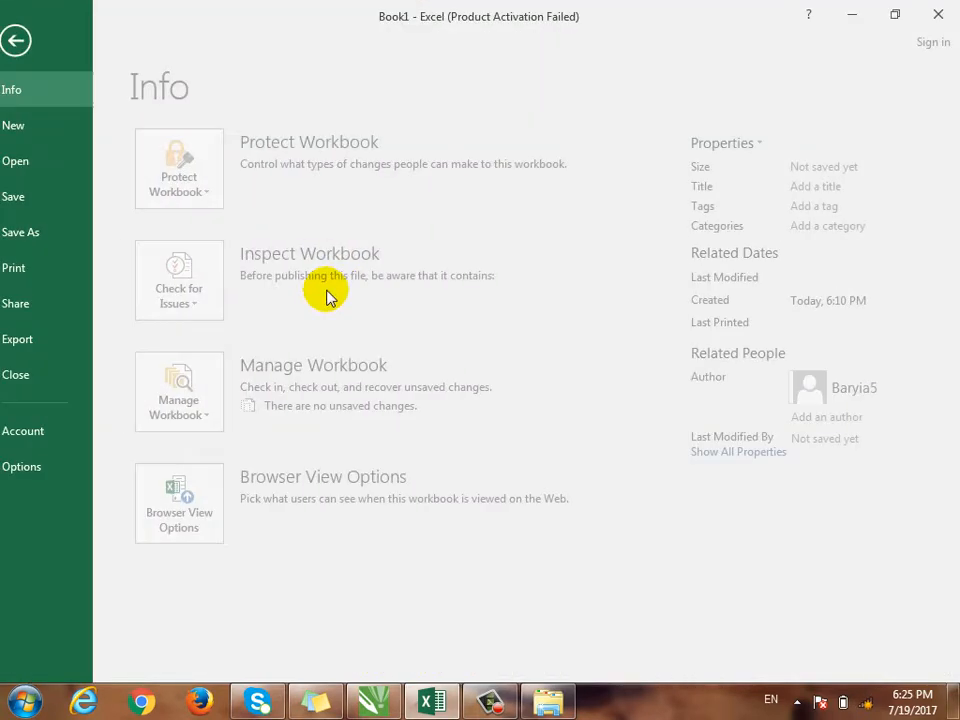
left_click(37, 160)
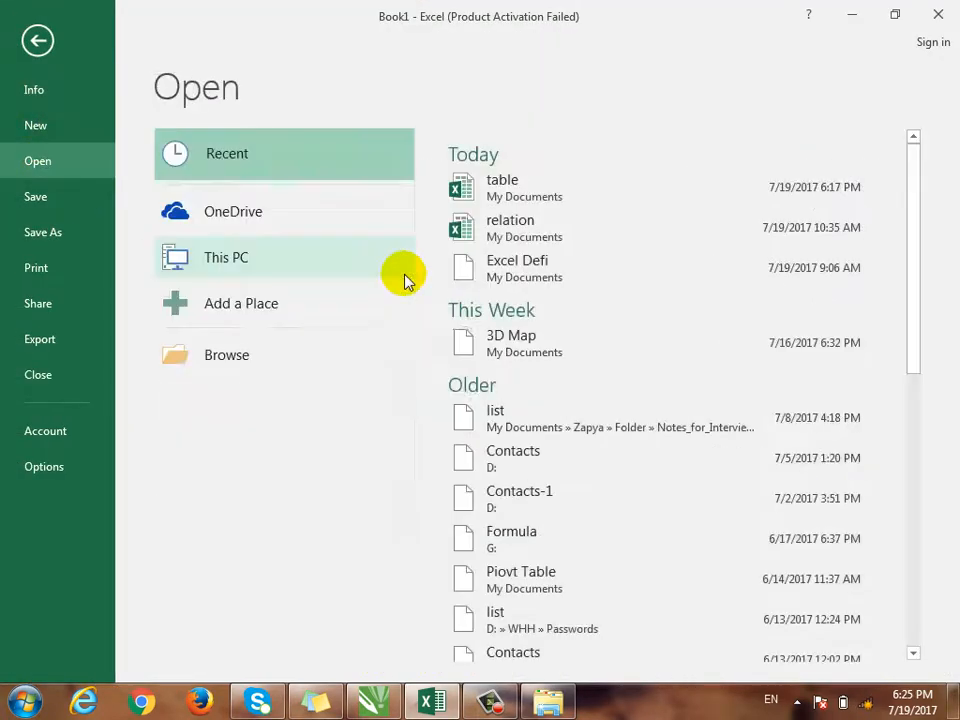
left_click(537, 195)
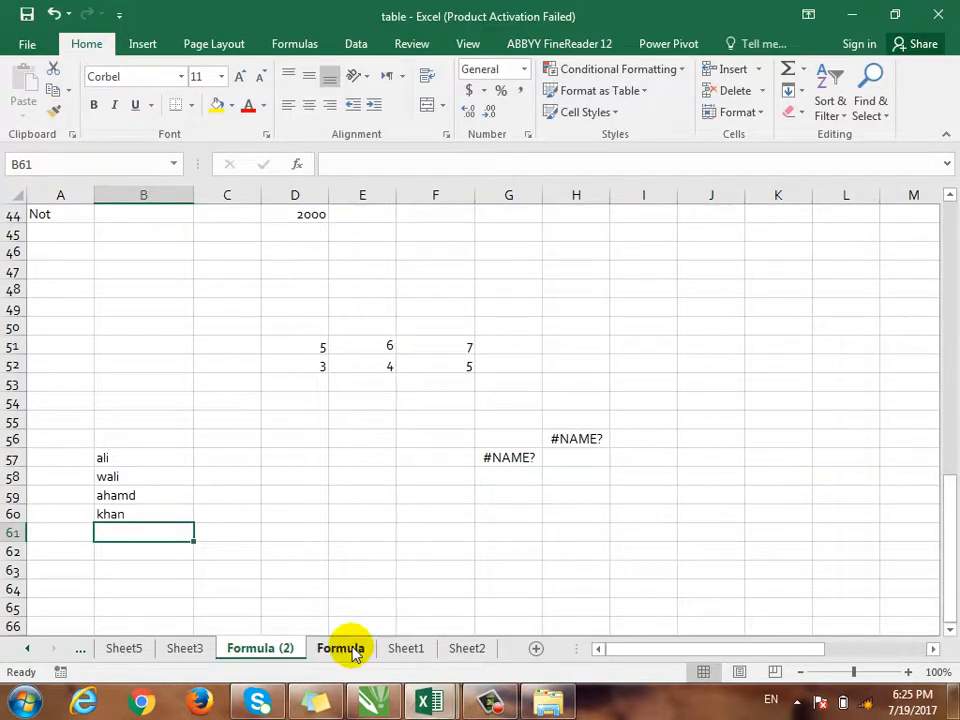
Go to Sheet1 of table.xlsx and select the sales table A4:H23
left_click(404, 648)
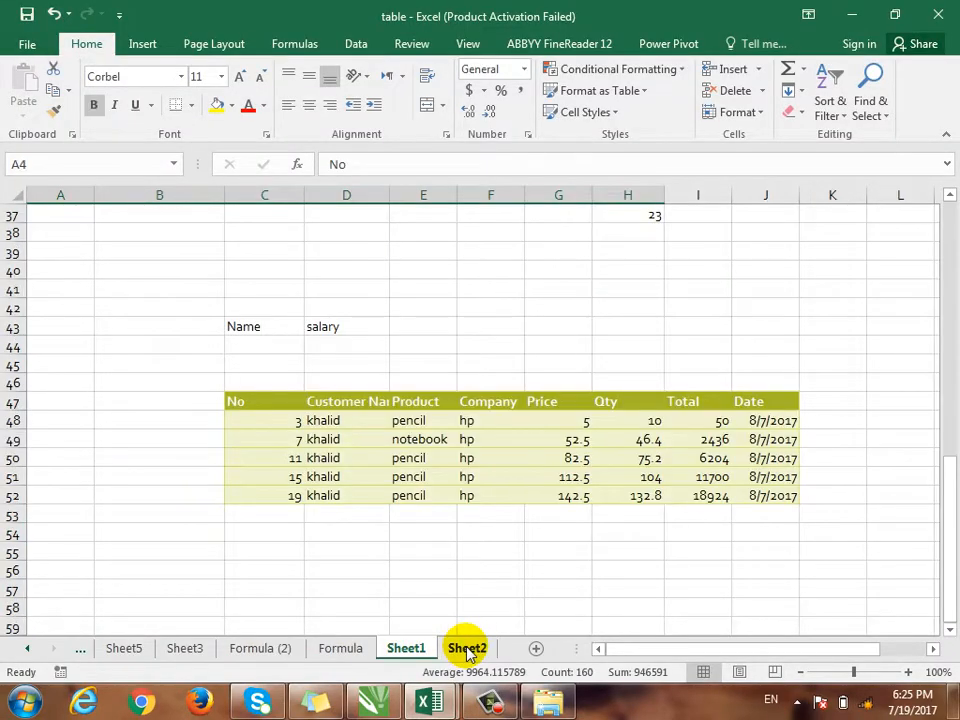
left_click(465, 648)
left_click(410, 648)
scroll(454, 549, "up", 7)
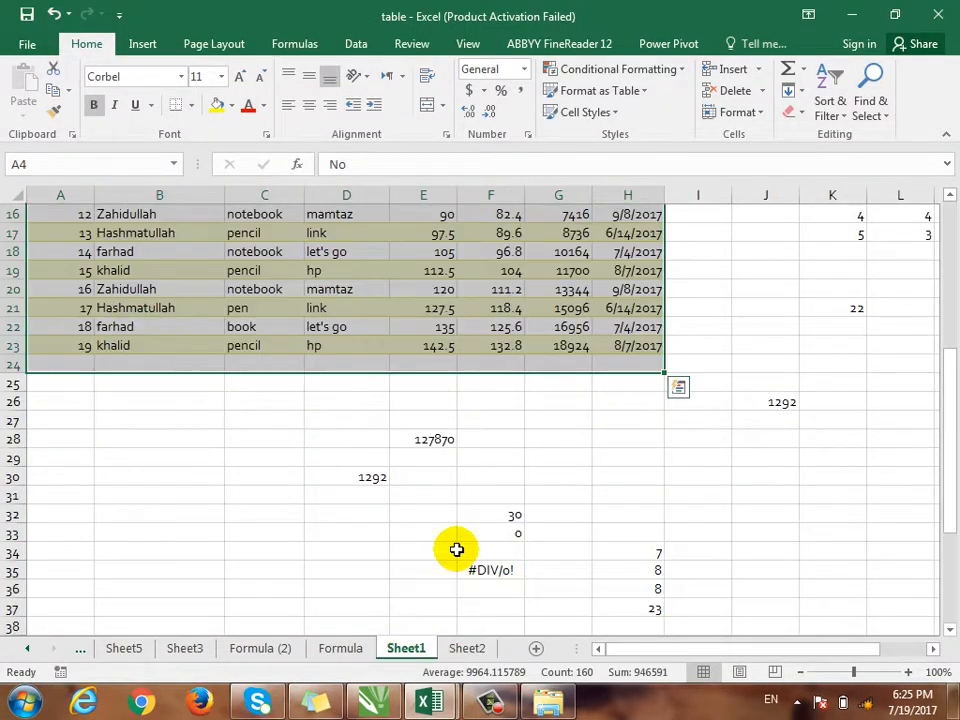
scroll(284, 440, "up", 5)
scroll(270, 430, "down", 1)
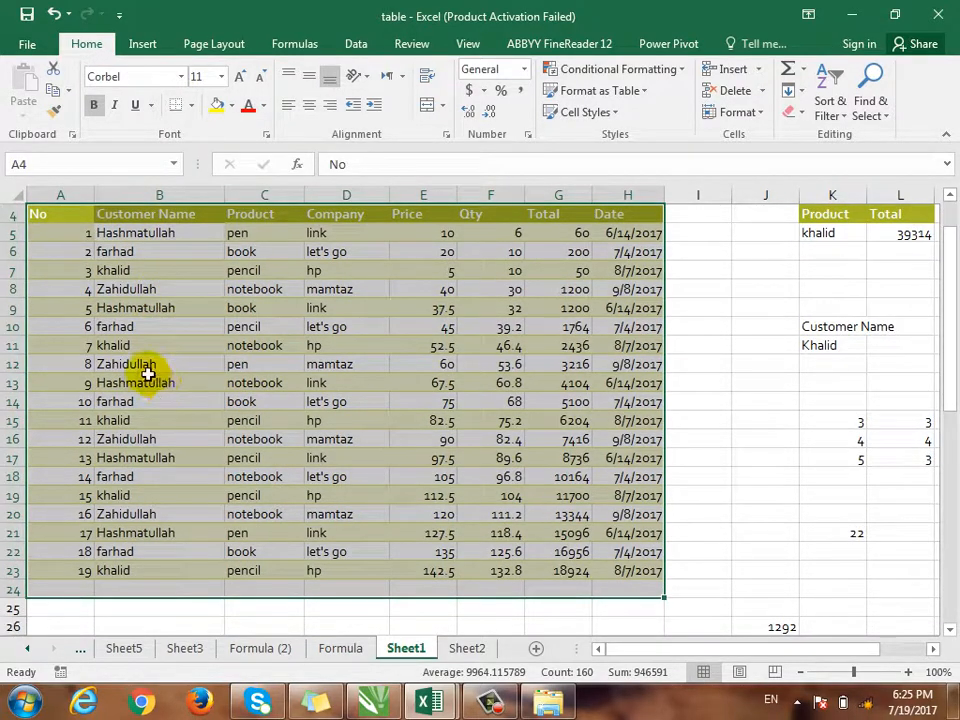
left_click(170, 317)
left_click_drag(73, 224, 634, 568)
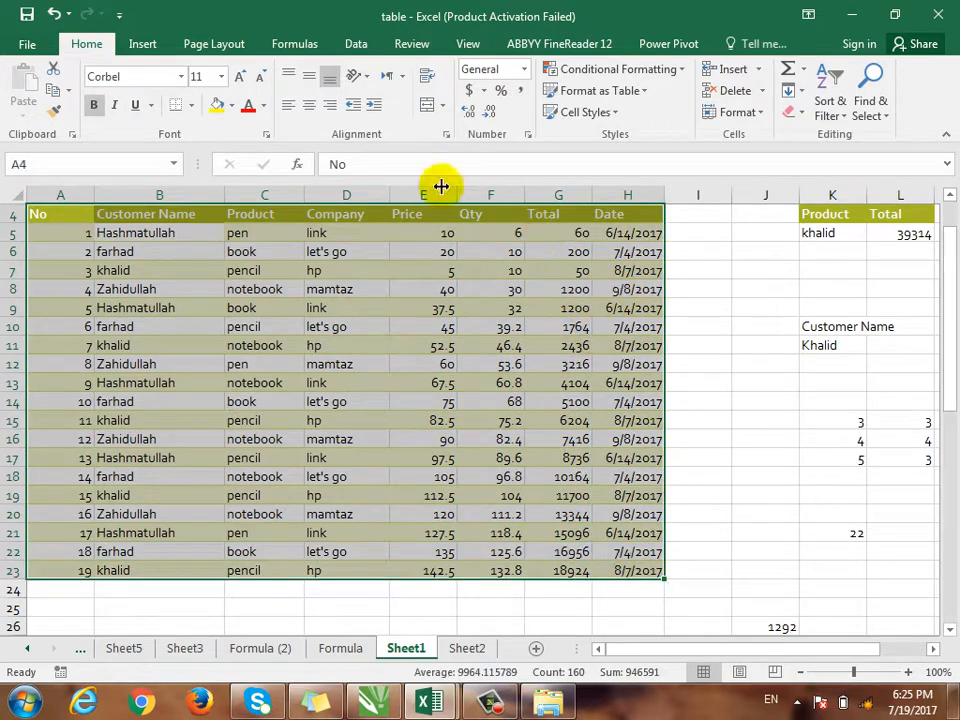
left_click(341, 47)
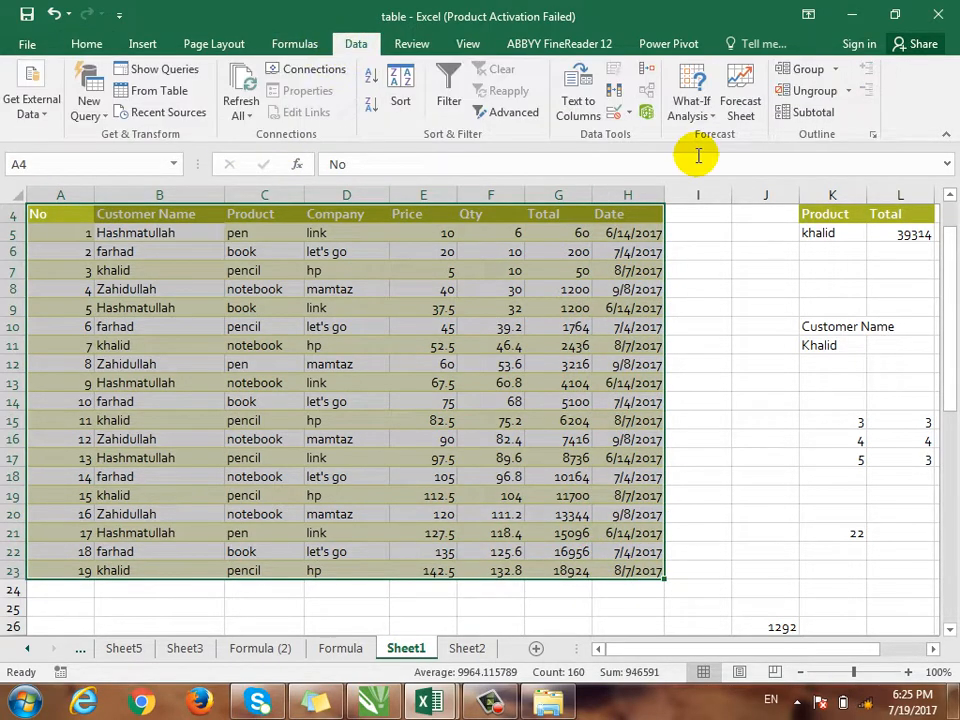
left_click(613, 93)
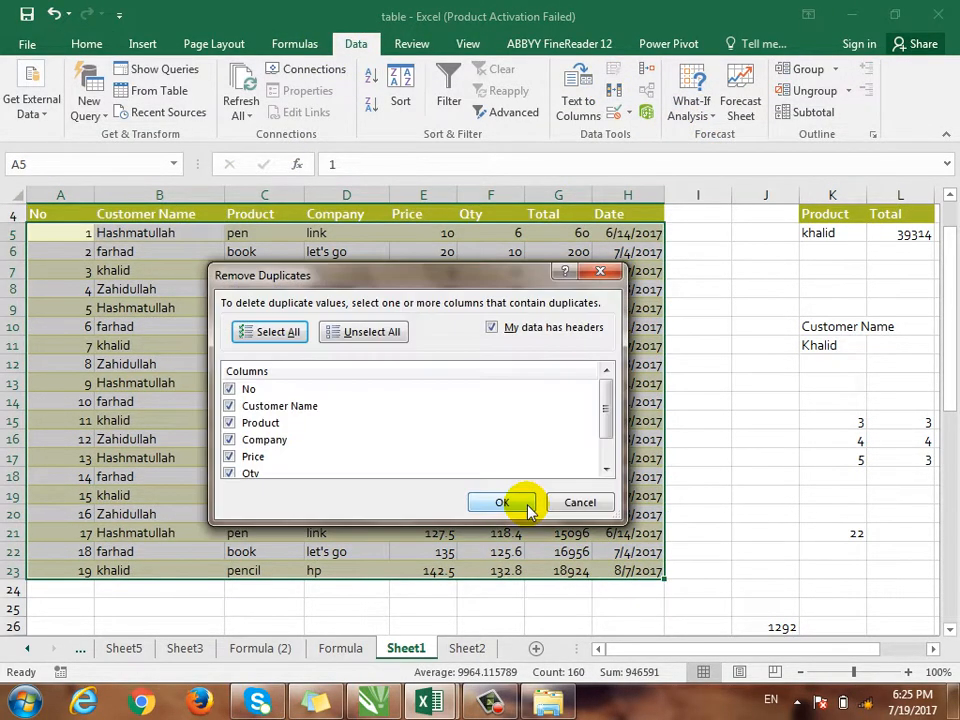
left_click(229, 389)
left_click(229, 423)
left_click(229, 440)
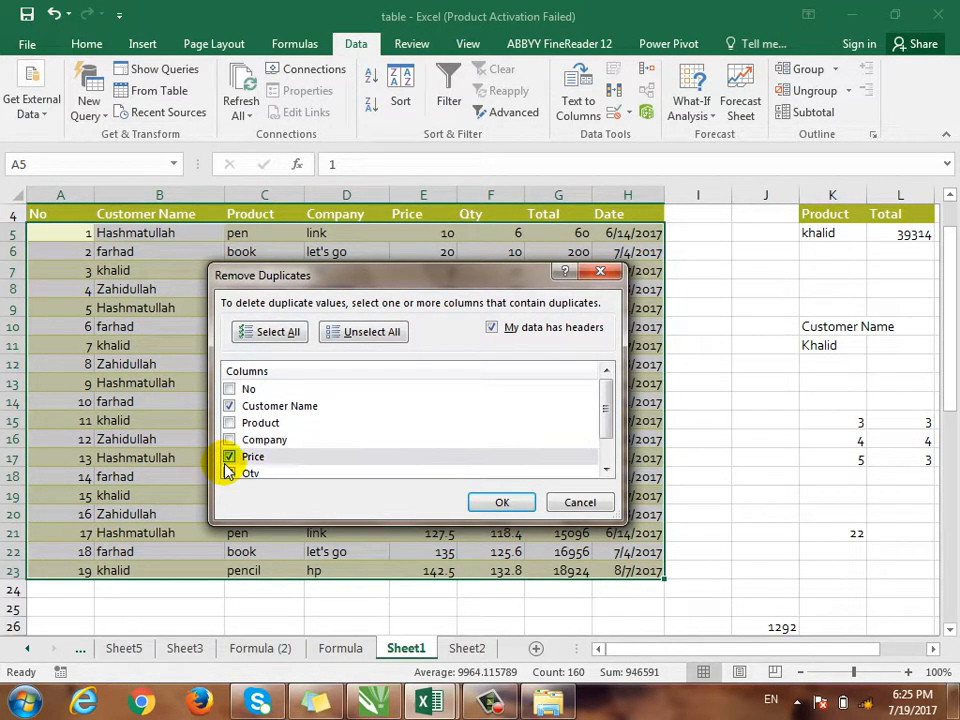
left_click(229, 457)
left_click(606, 469)
left_click(606, 469)
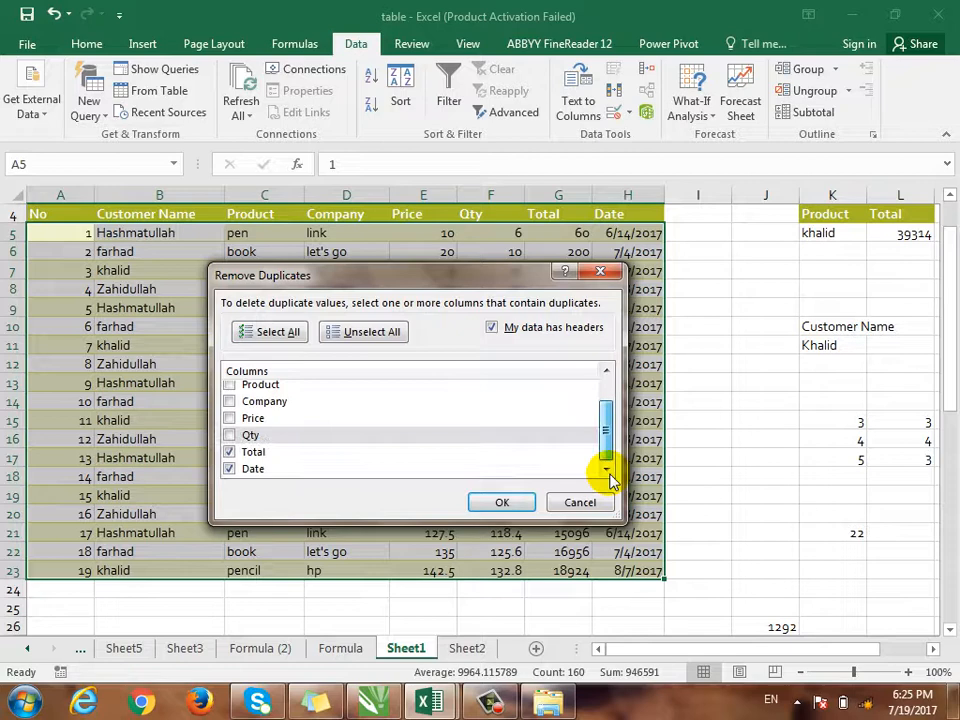
left_click(229, 452)
left_click(229, 469)
left_click(606, 398)
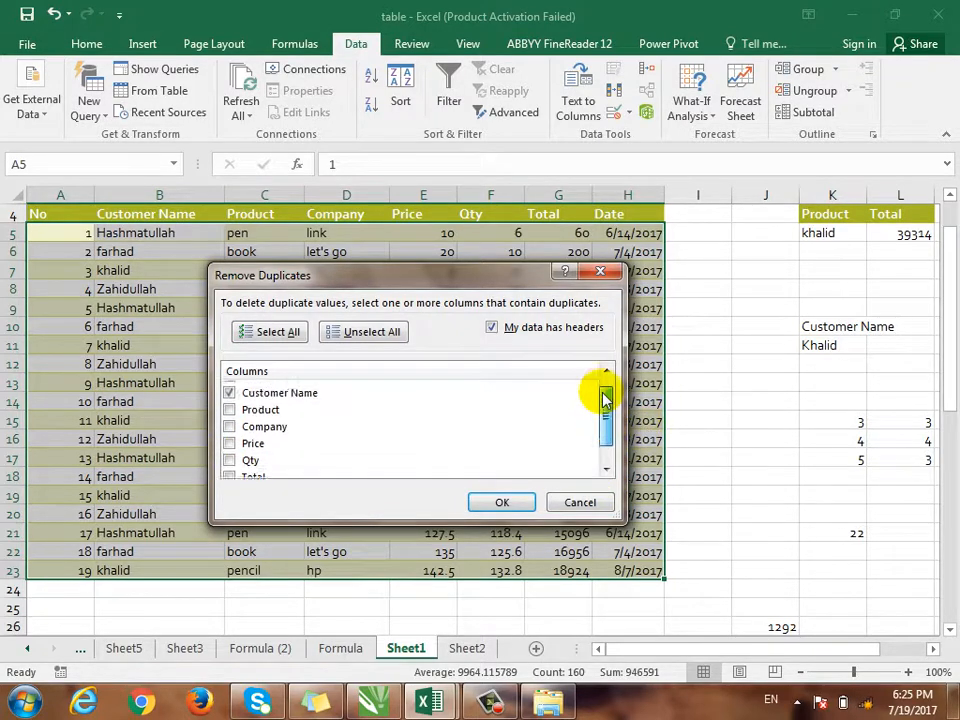
left_click(295, 407)
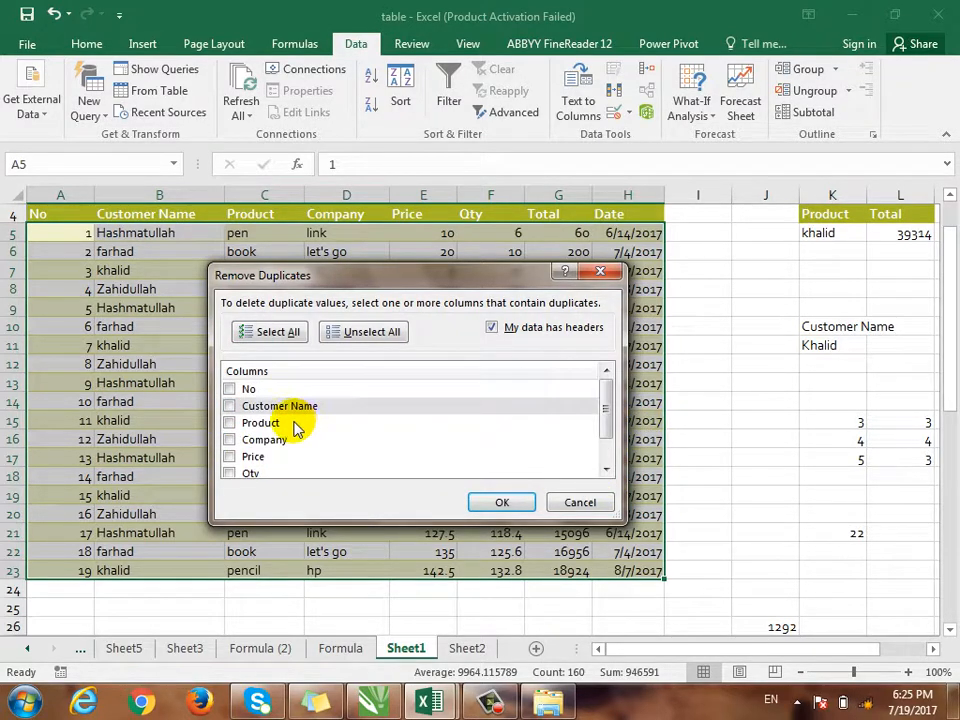
left_click(291, 408)
left_click(497, 501)
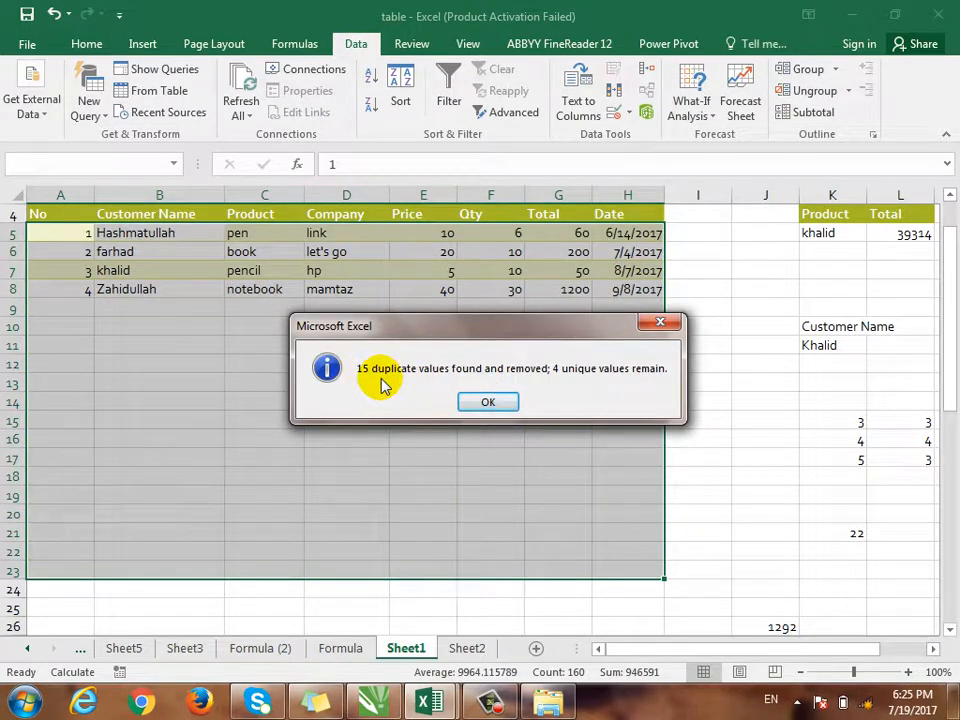
left_click(488, 402)
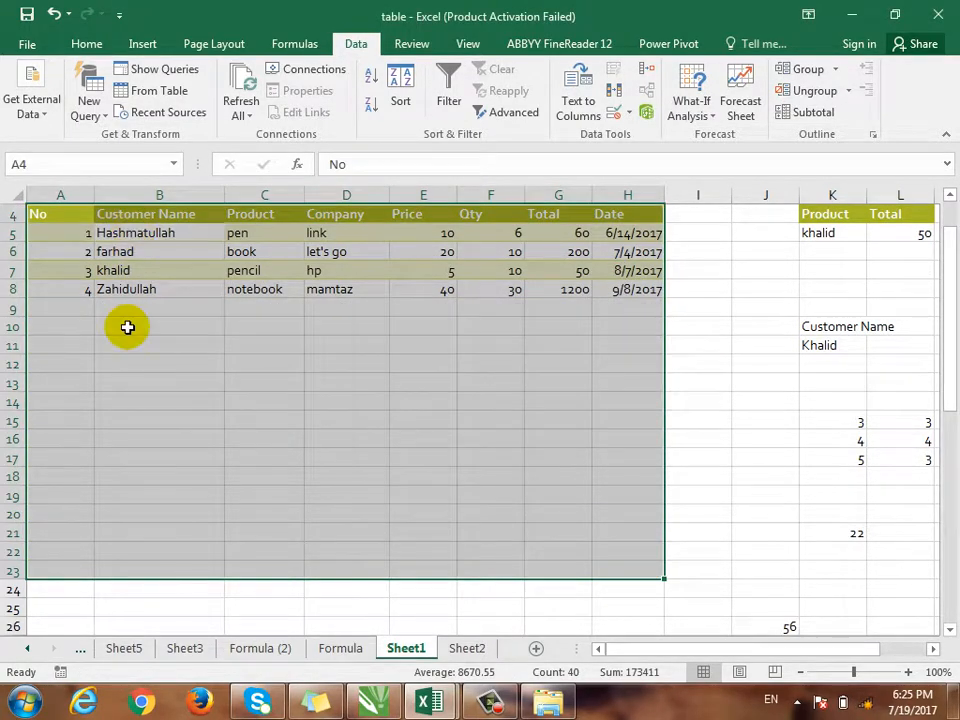
key("ctrl+z")
left_click(336, 419)
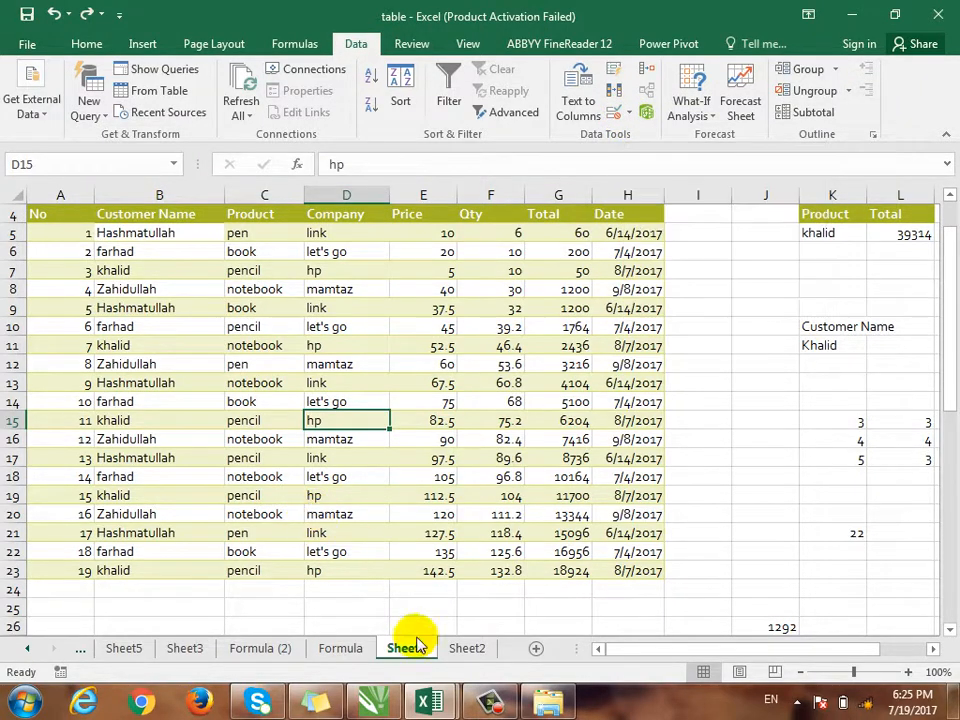
In Book1, add a new blank Sheet6 after Sheet5
mouse_move(428, 705)
left_click(289, 589)
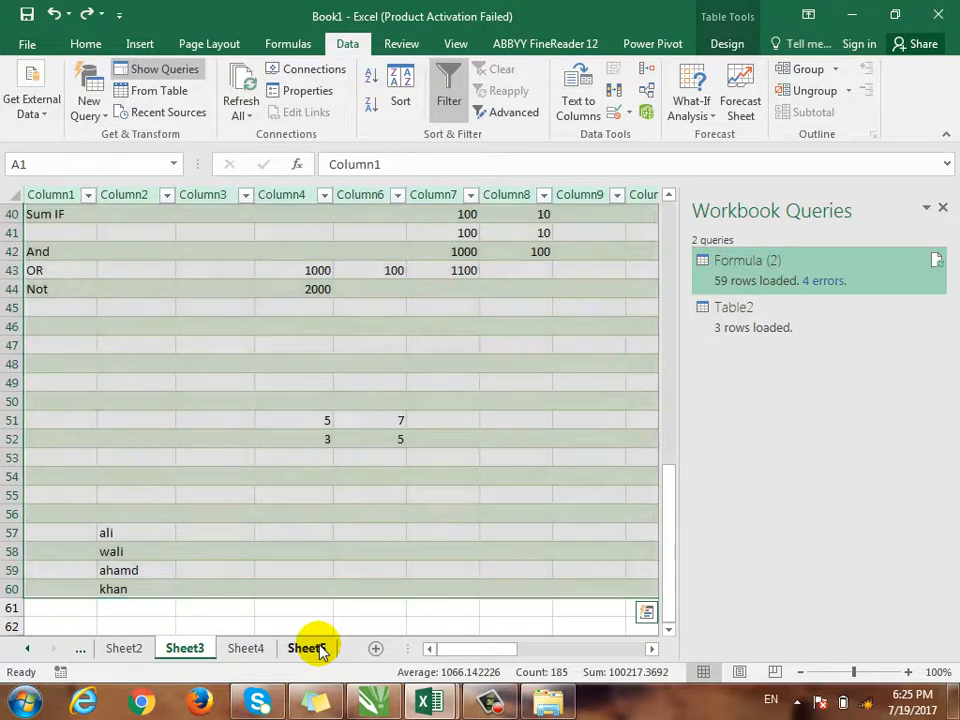
left_click(311, 646)
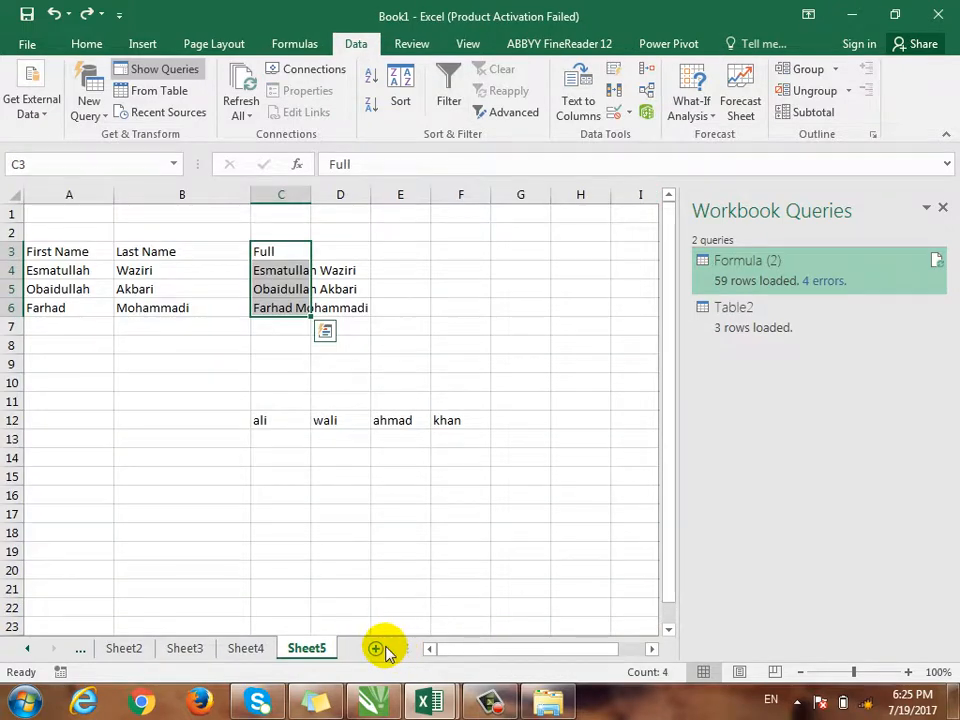
left_click(376, 648)
left_click(366, 396)
left_click_drag(185, 270, 492, 462)
left_click(100, 45)
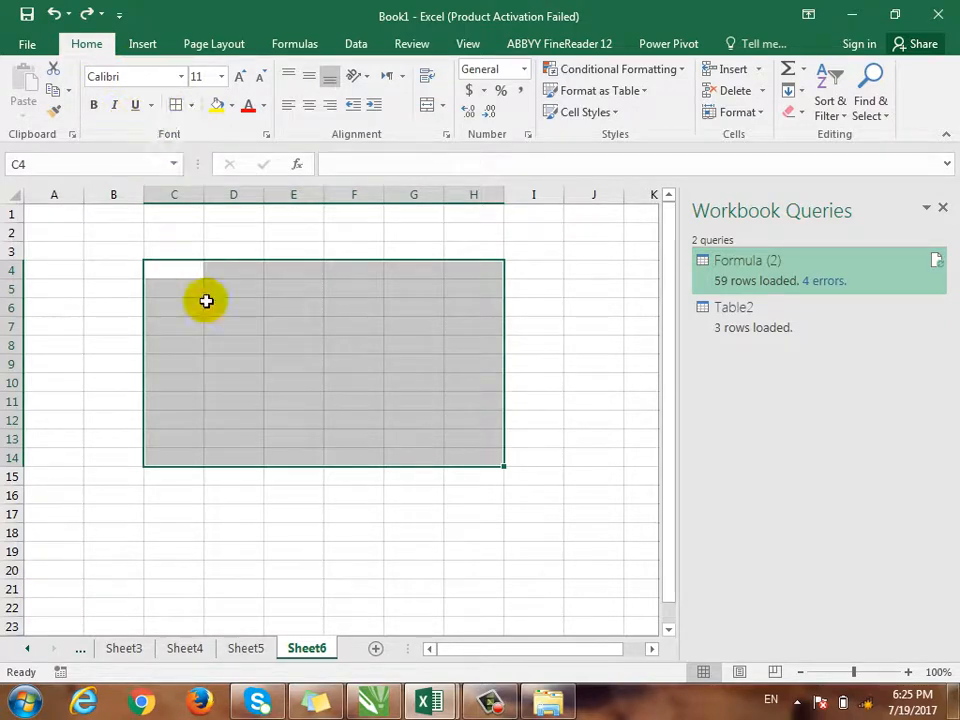
Return to the table.xlsx window and its Sheet1 sales table
left_click(247, 648)
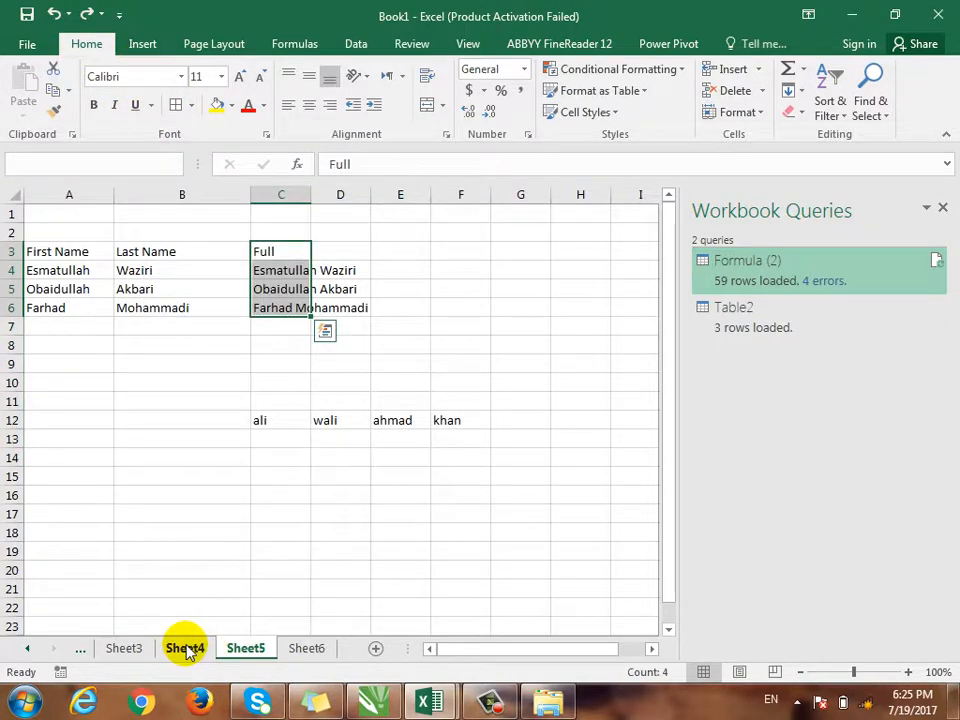
left_click(185, 650)
mouse_move(430, 703)
left_click(540, 580)
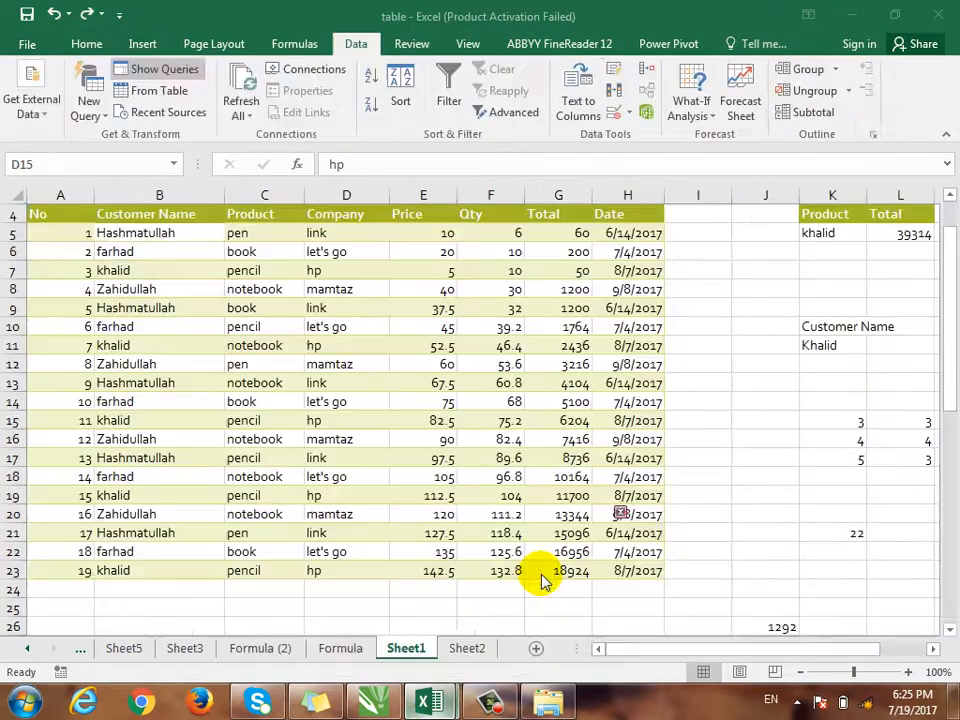
left_click(465, 364)
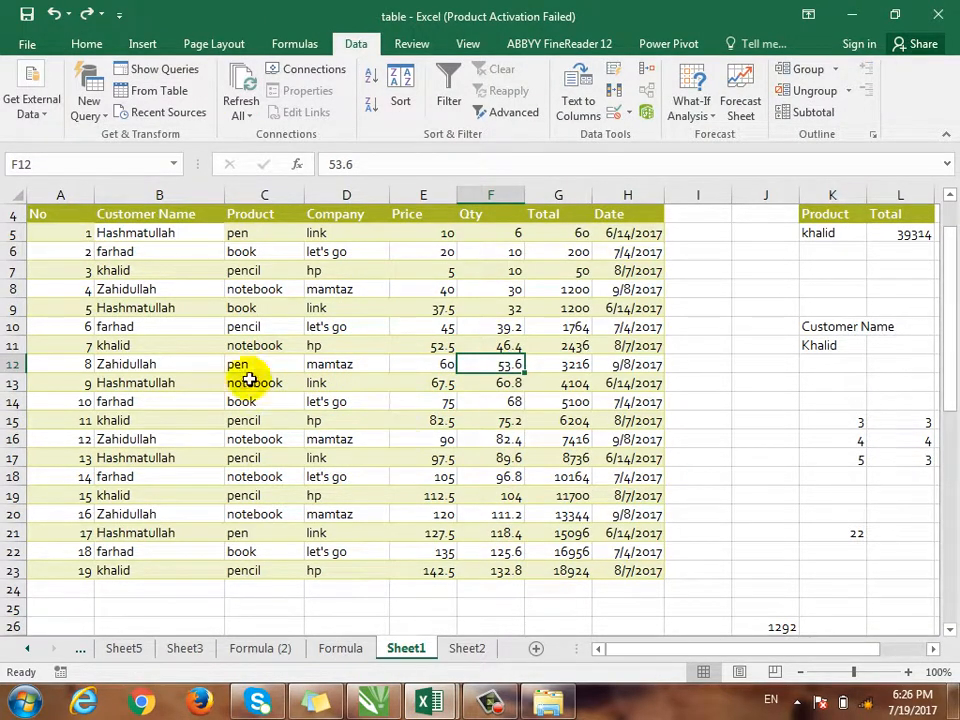
On the Formula (2) sheet, select the Word, Access and Excel scores in K33:M36
left_click(325, 650)
left_click(247, 649)
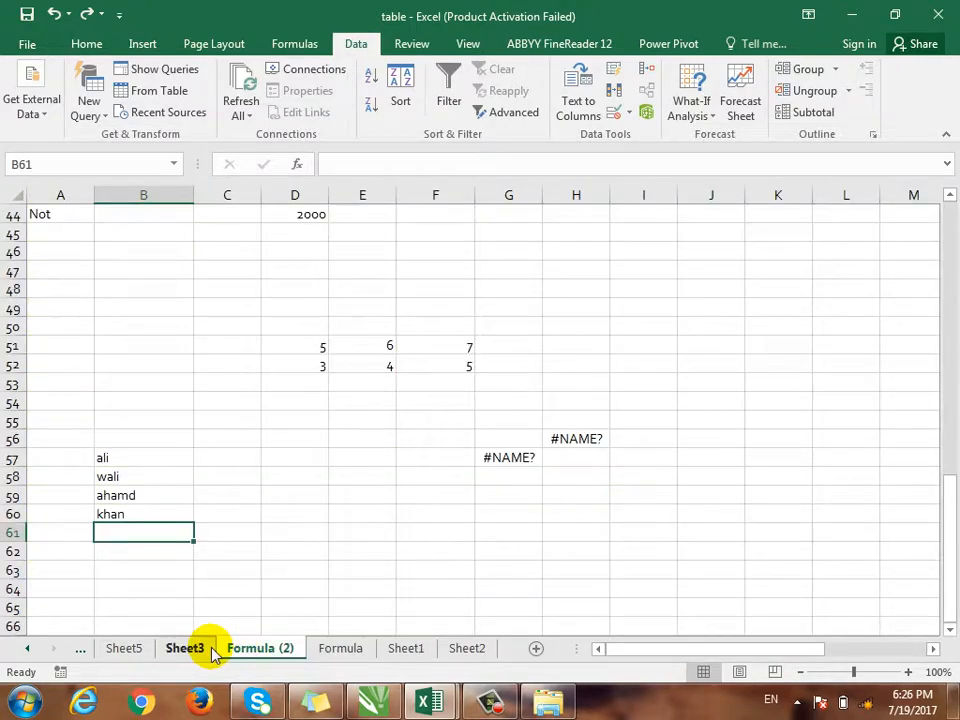
scroll(371, 600, "up", 11)
scroll(563, 561, "down", 3)
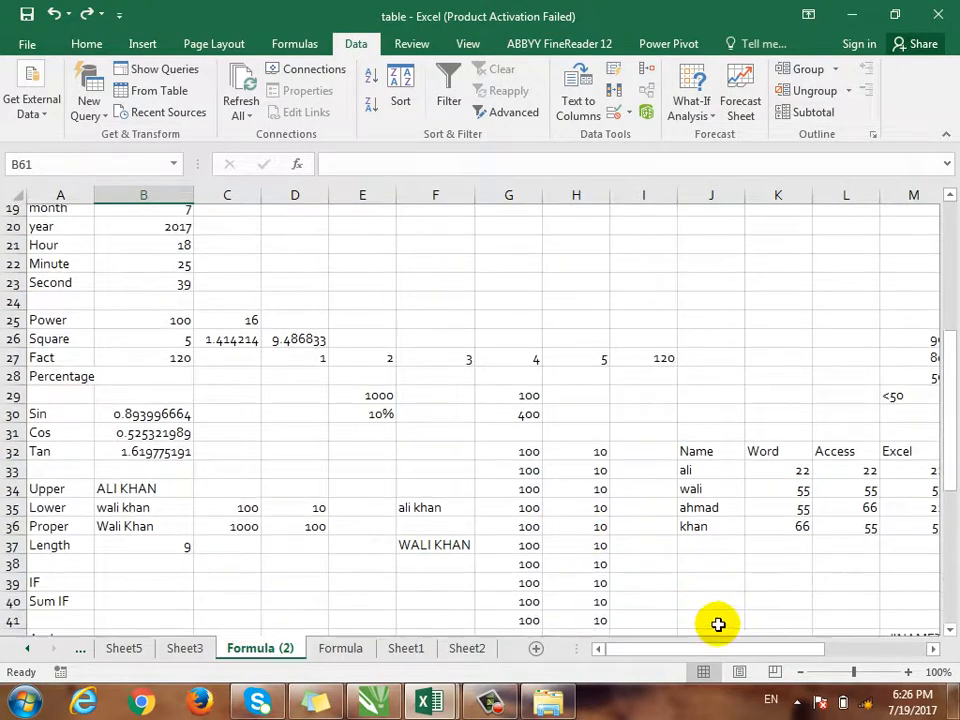
scroll(718, 624, "right", 4)
left_click(414, 457)
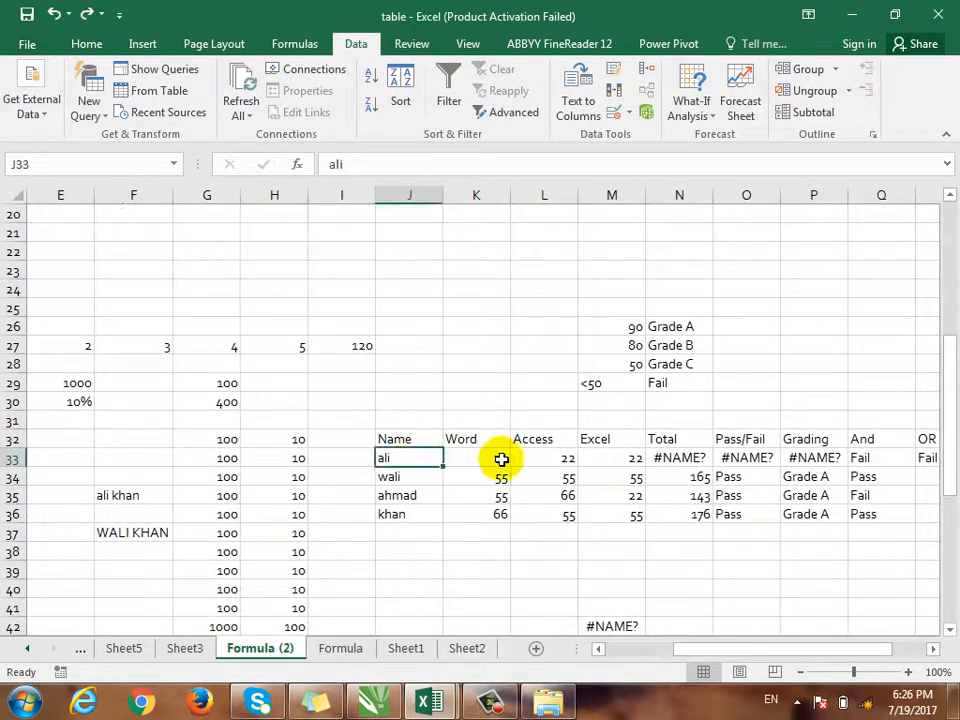
left_click(501, 459)
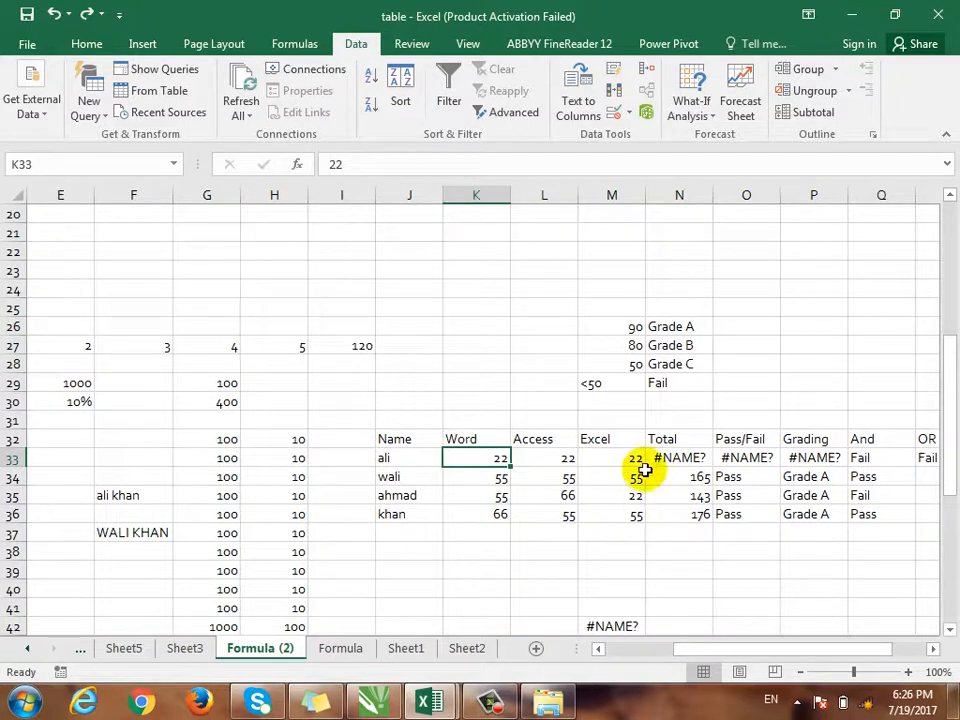
left_click_drag(480, 454, 602, 515)
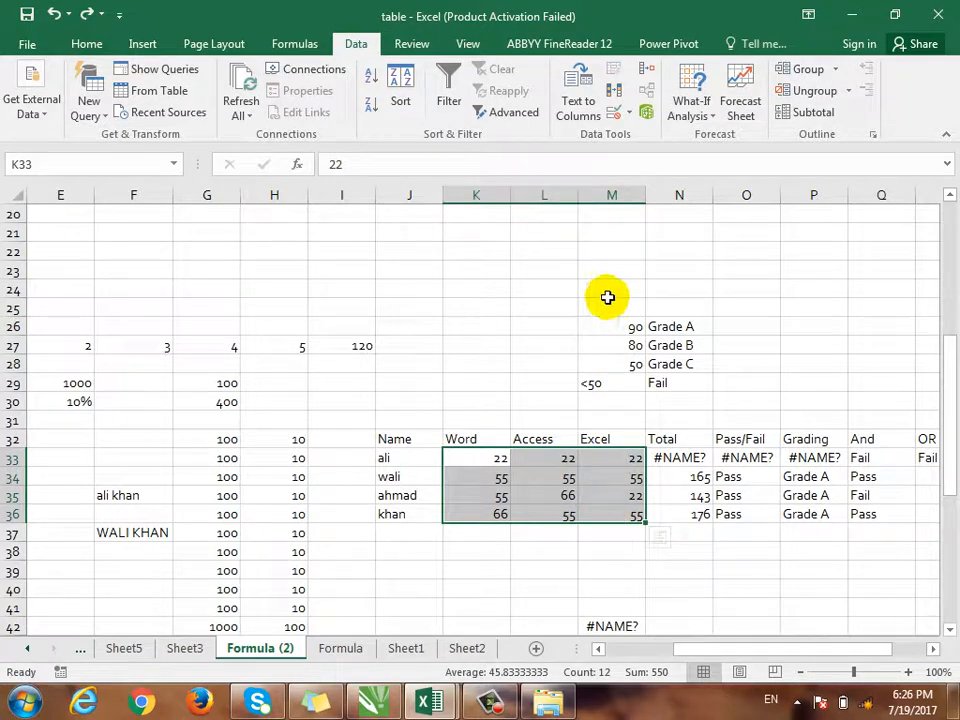
Add a Data Validation rule on K33:M36: whole number between 0 and 100
left_click(631, 114)
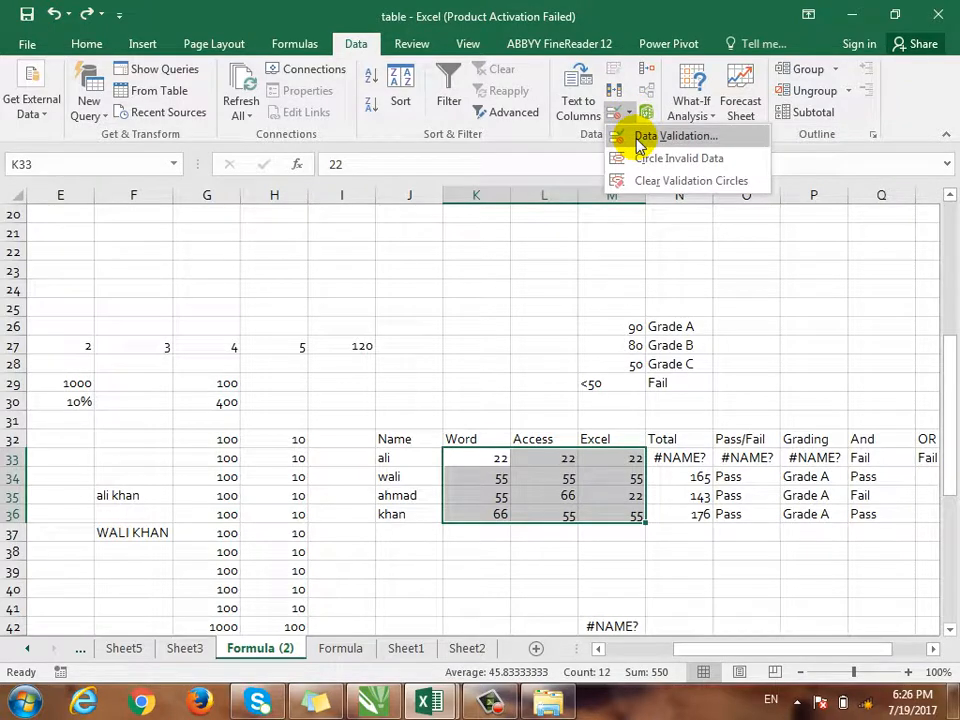
left_click(642, 140)
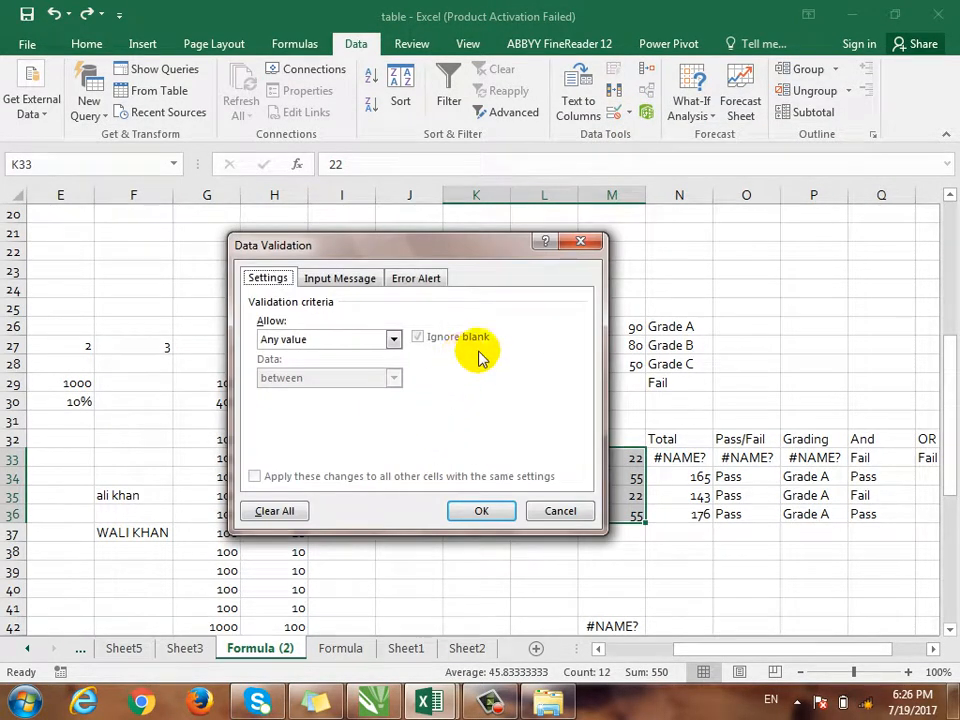
left_click_drag(461, 250, 341, 238)
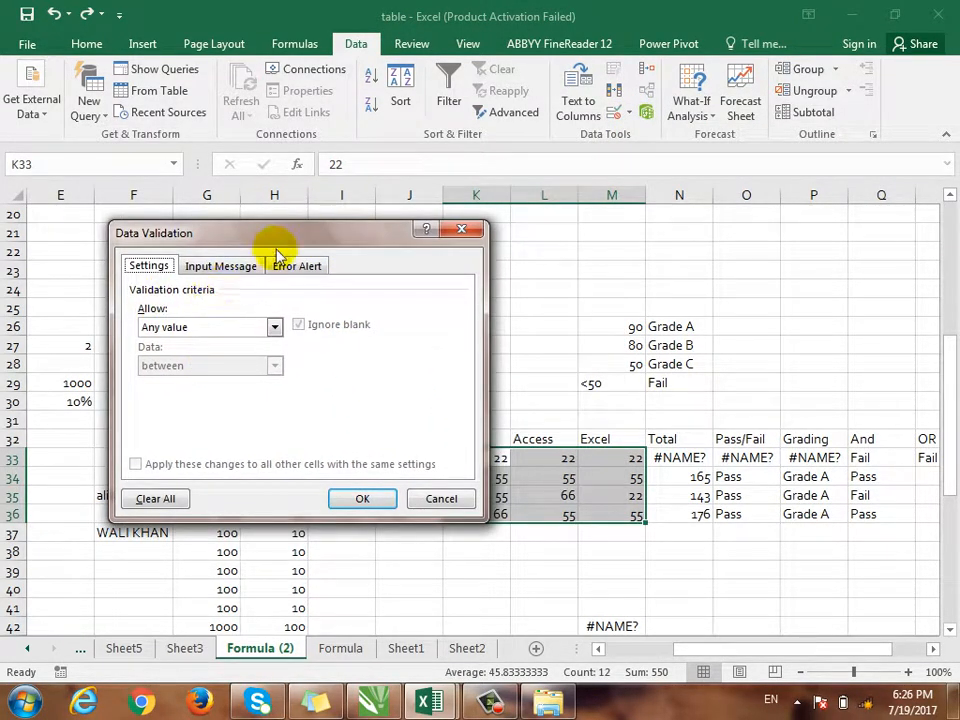
left_click_drag(278, 250, 246, 240)
left_click(241, 315)
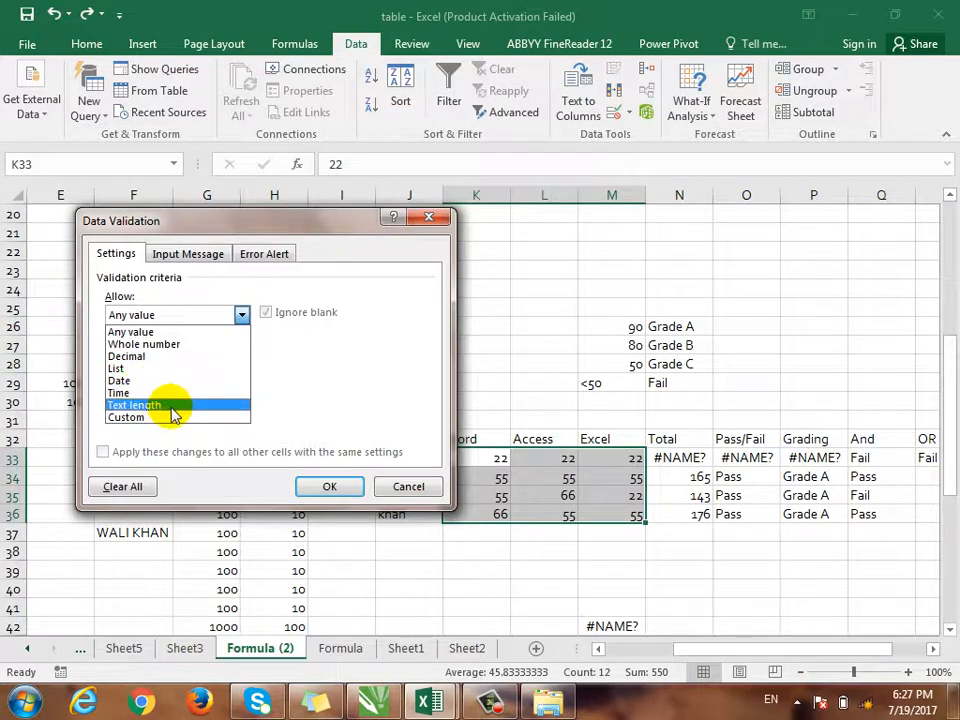
left_click(180, 346)
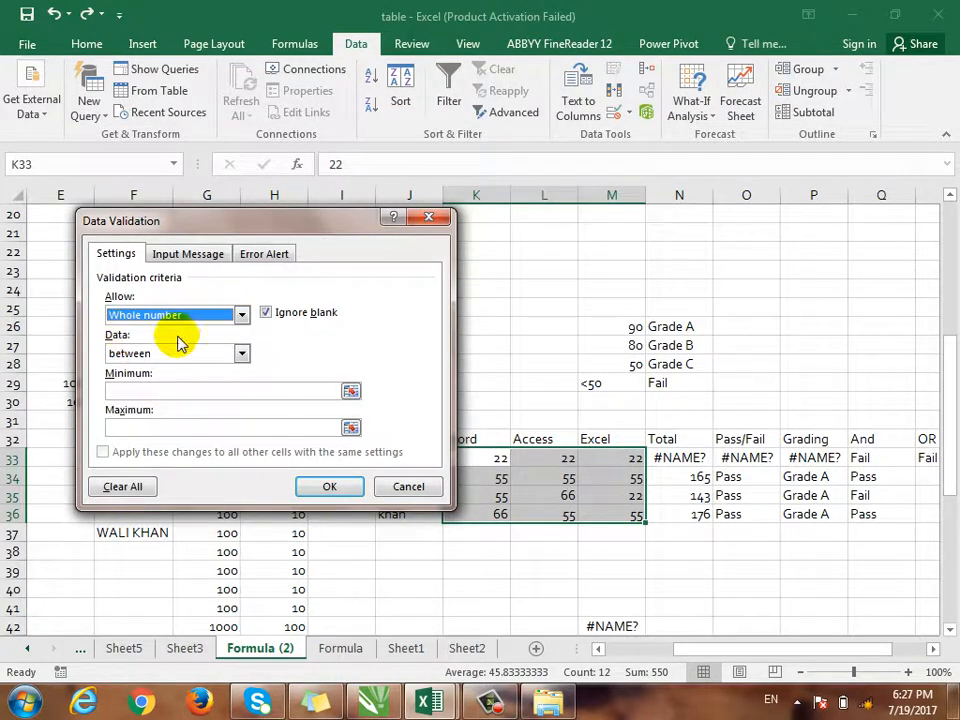
left_click(236, 355)
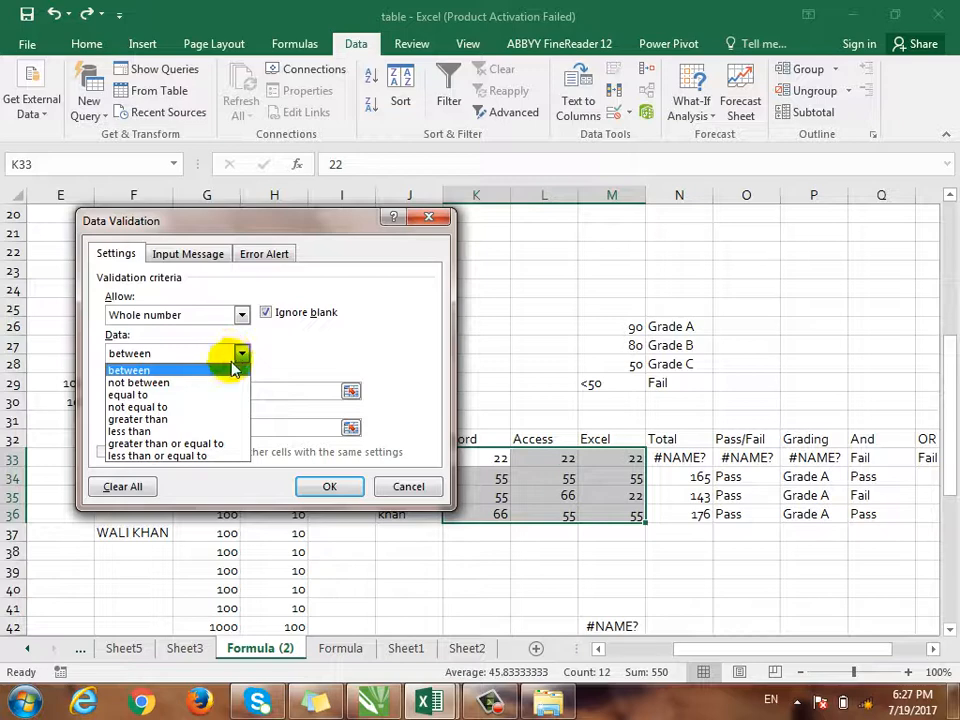
left_click(138, 370)
left_click(160, 390)
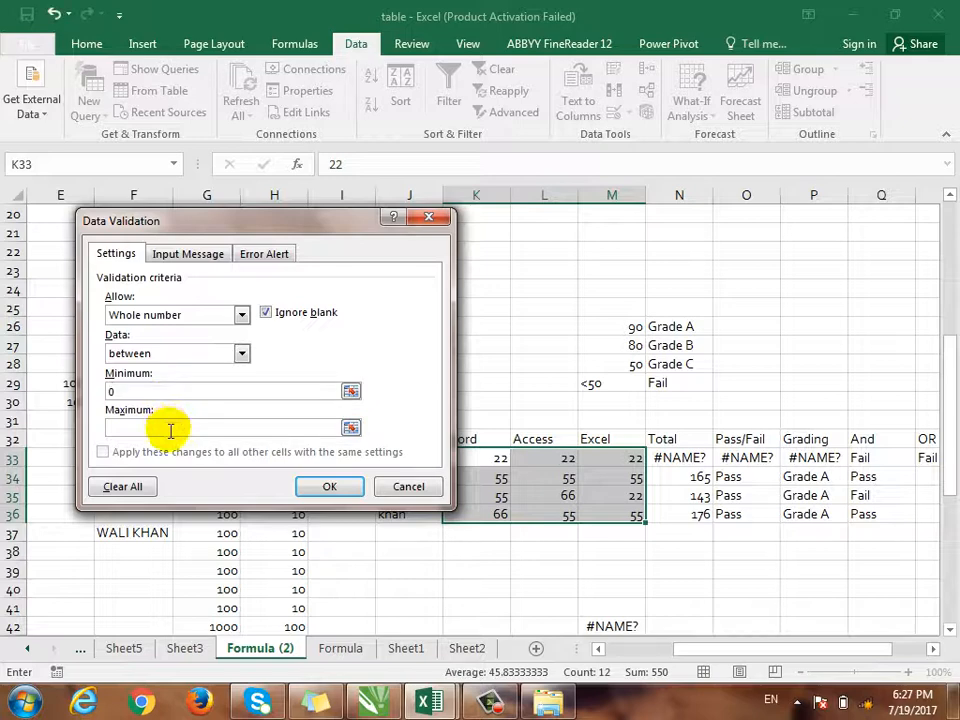
left_click(170, 430)
type("100")
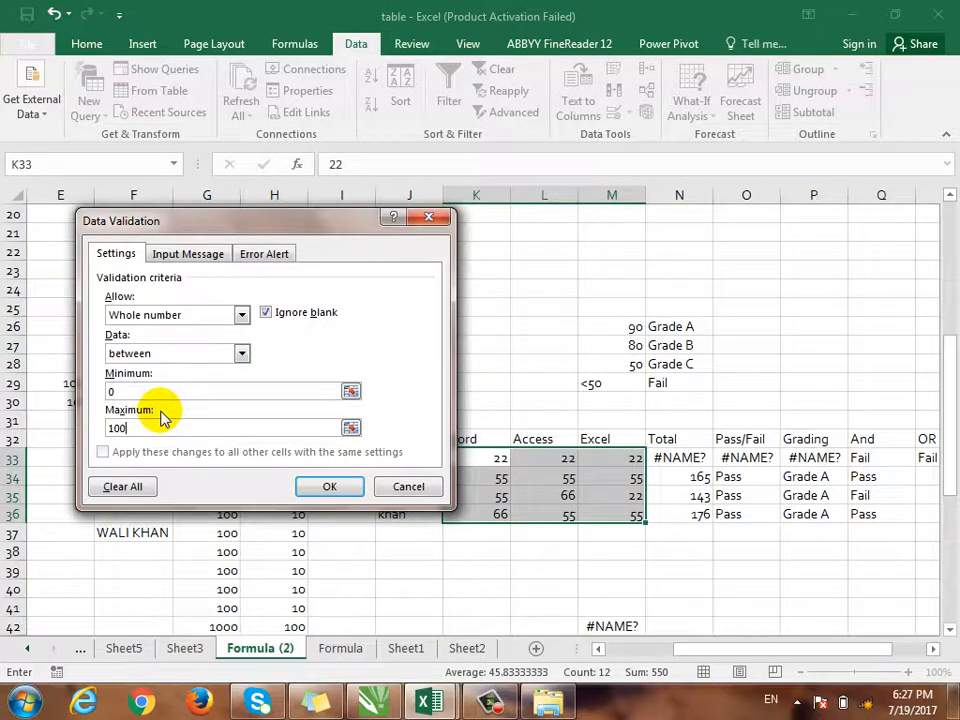
left_click(330, 486)
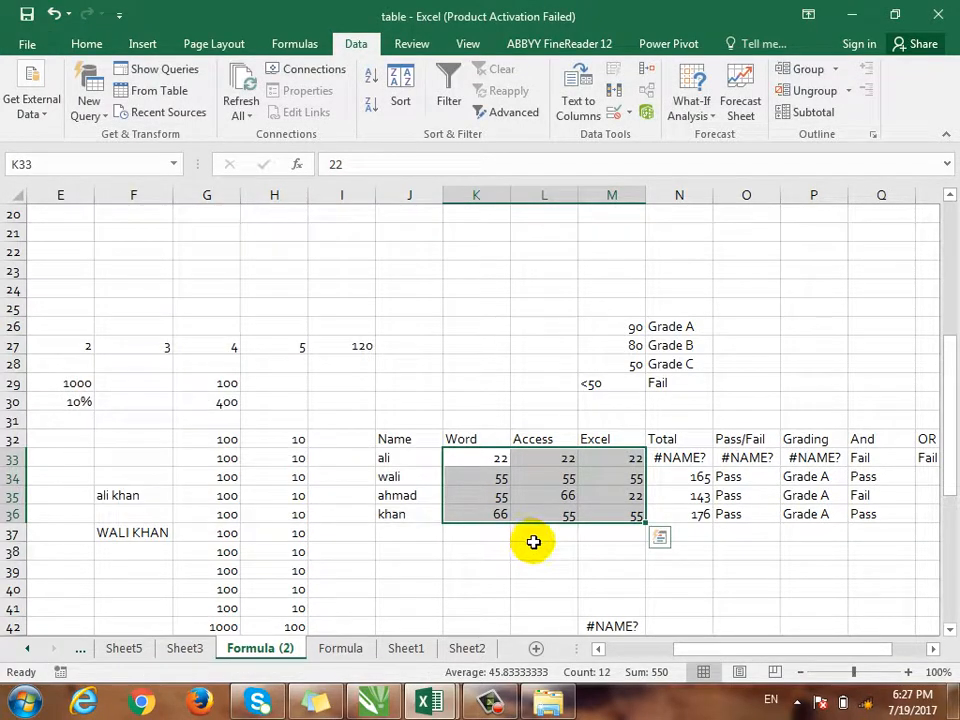
Enter 120 and then 444 in L34, confirming each is rejected by the Stop alert
left_click(545, 477)
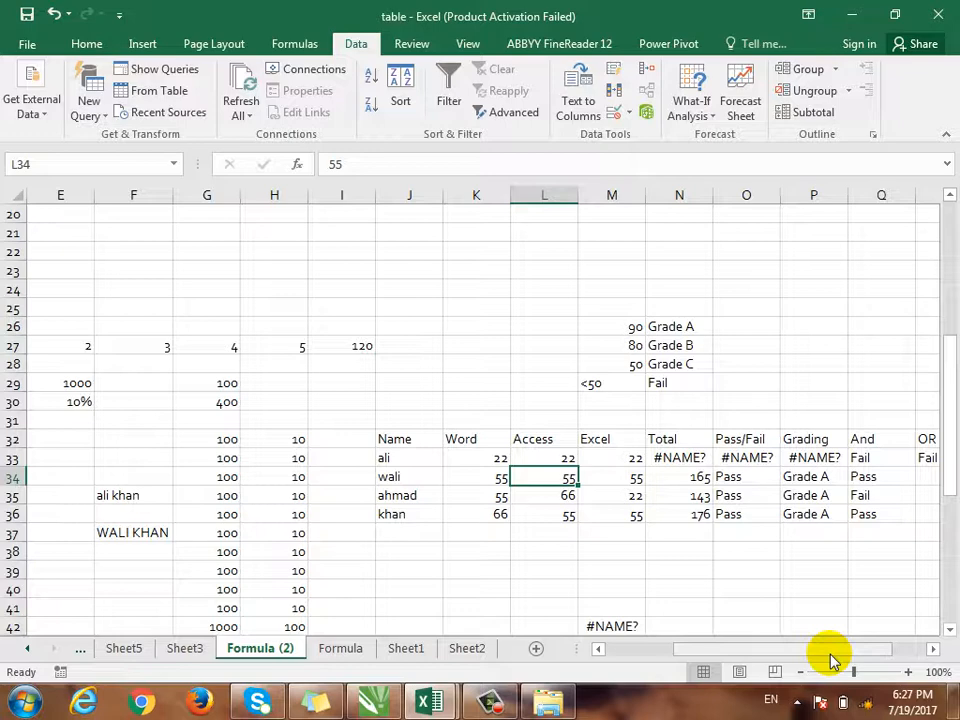
type("120")
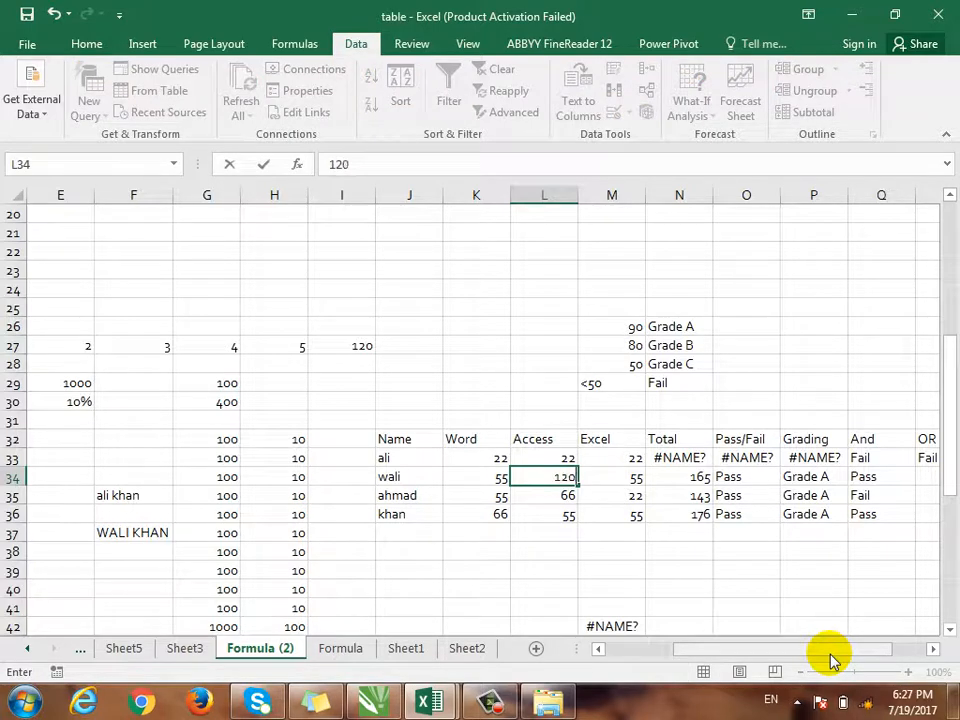
key("Return")
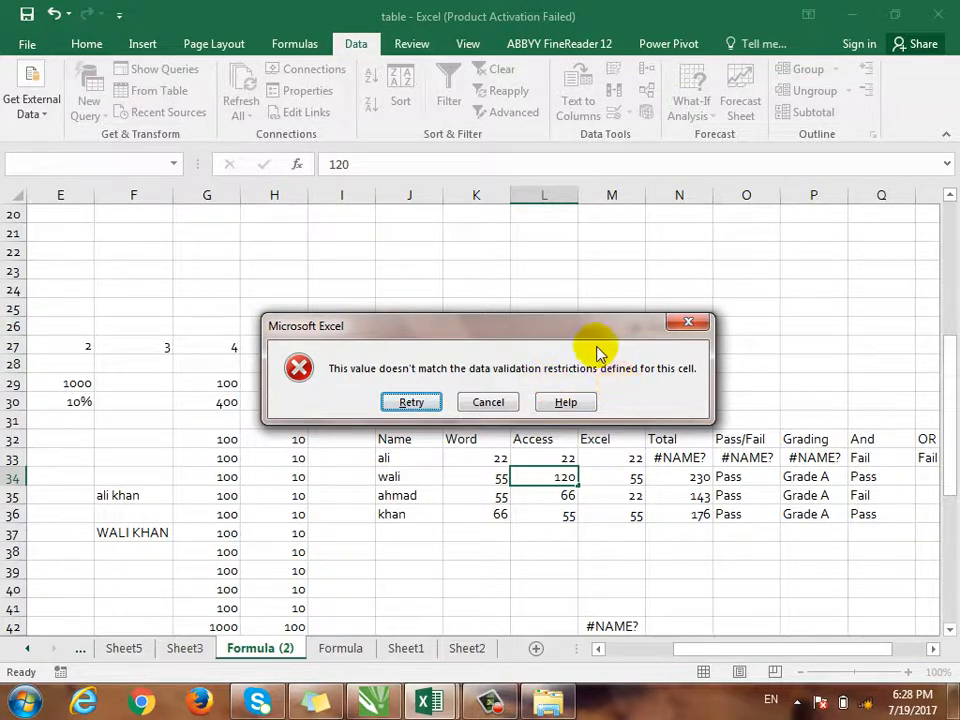
left_click(409, 401)
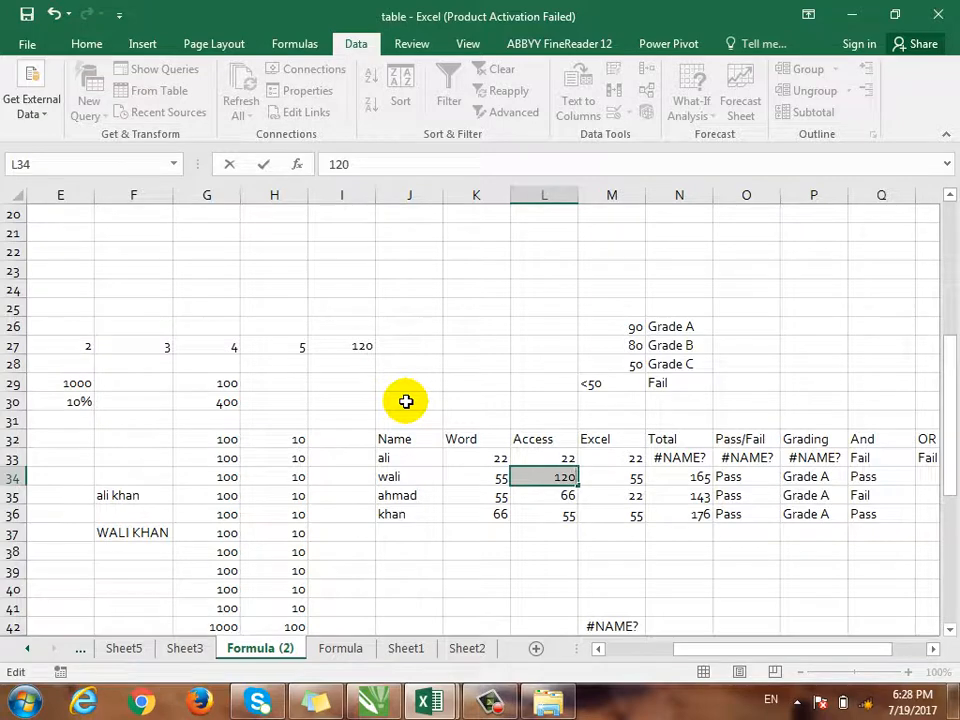
type("444")
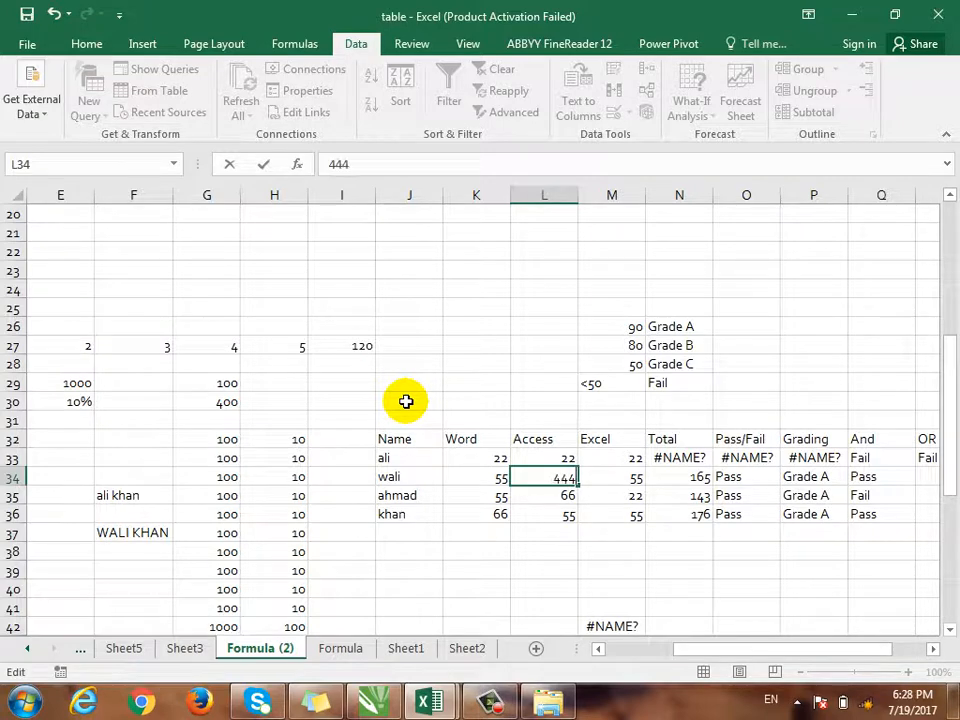
key("Return")
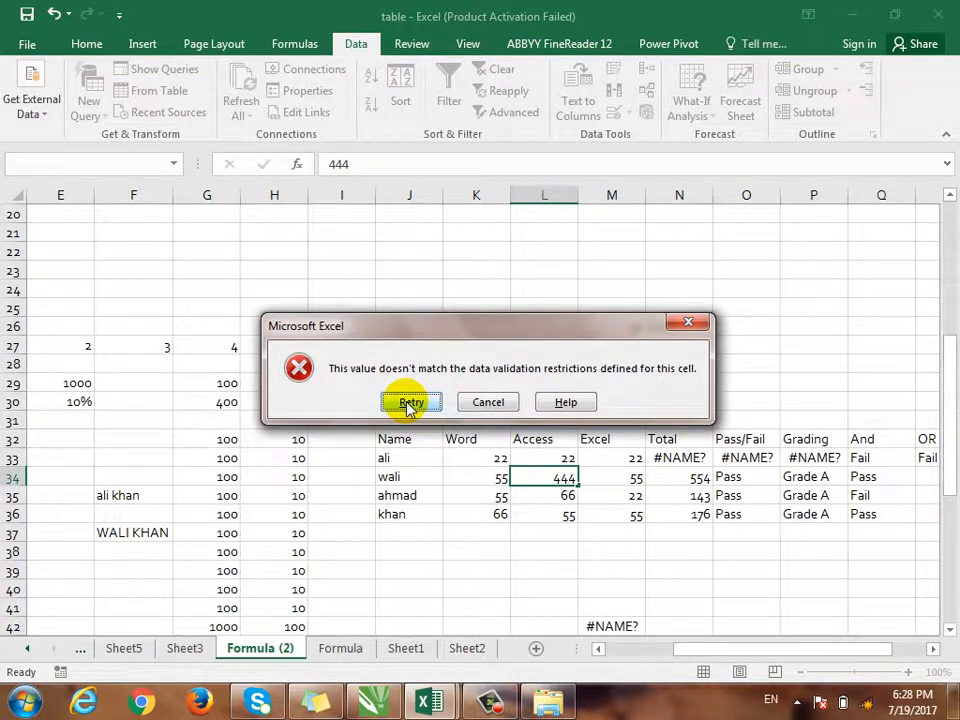
left_click(488, 402)
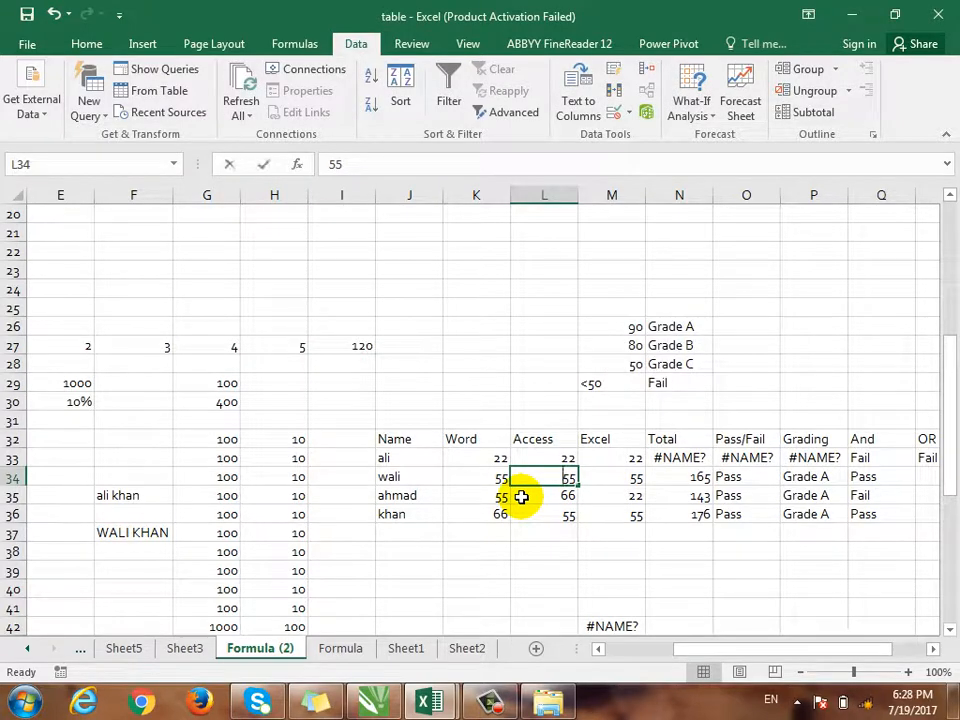
Confirm -6 is also rejected, enter 40 in L34, and reselect K33:M36
type("-6")
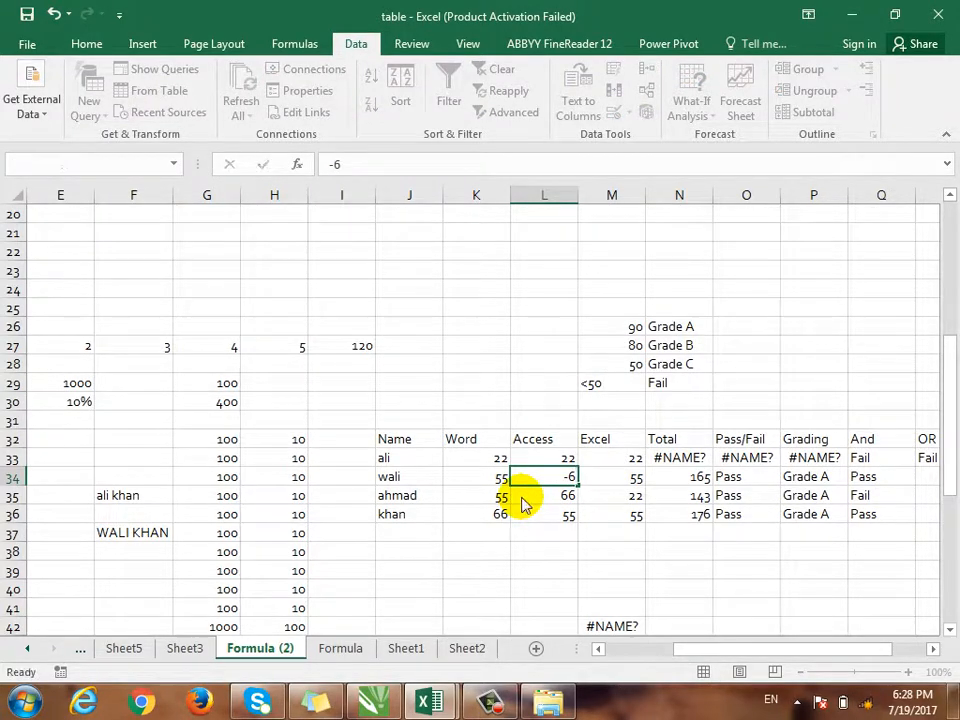
key("Return")
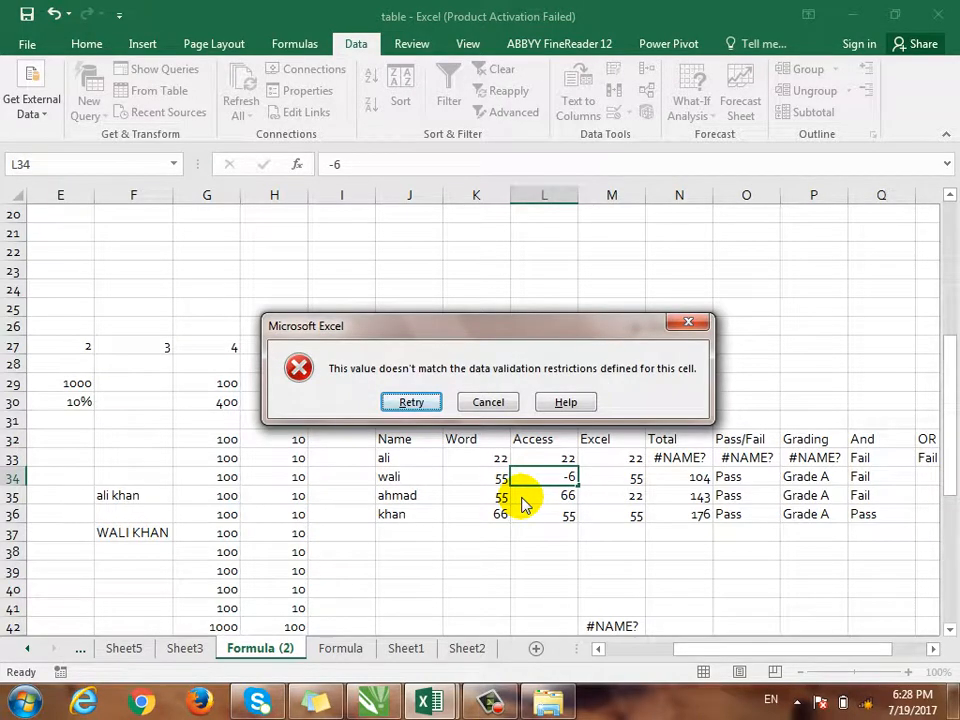
key("F1")
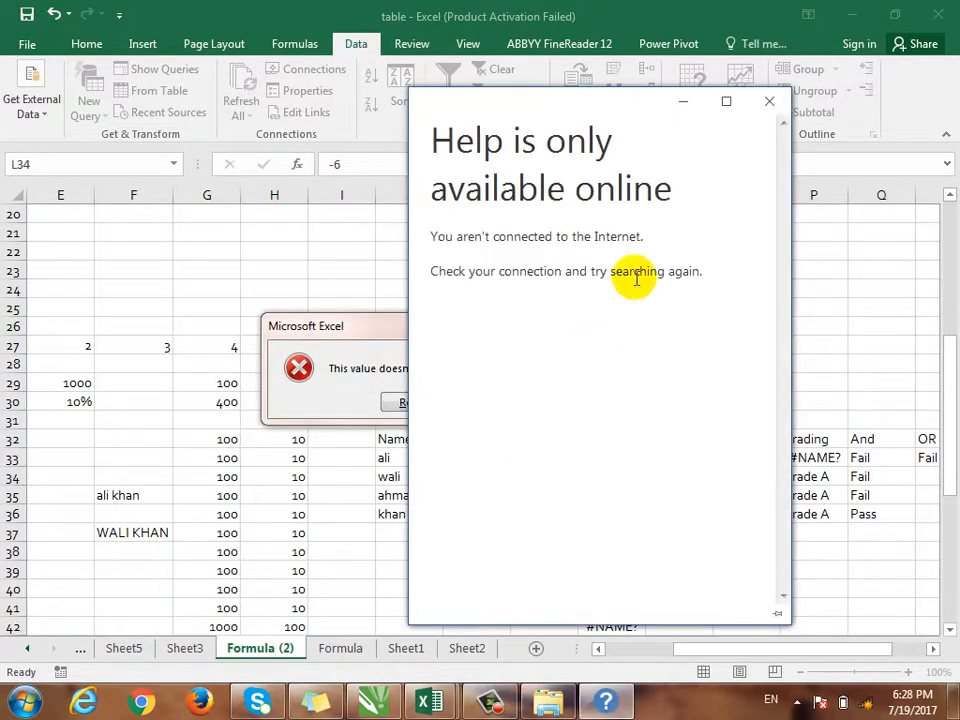
left_click(495, 401)
left_click(495, 401)
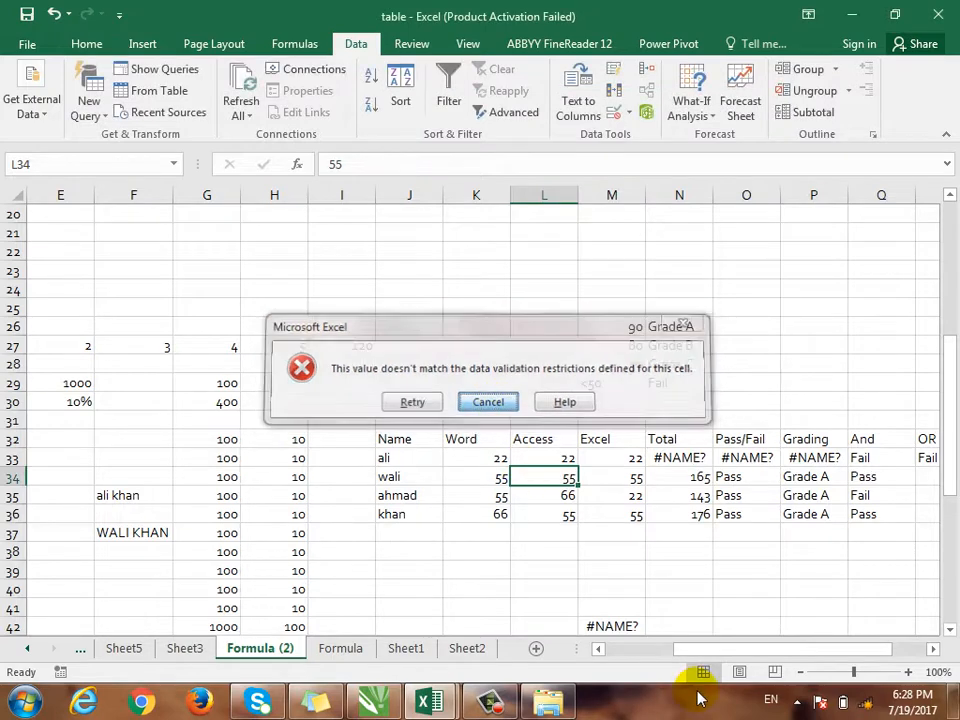
type("40")
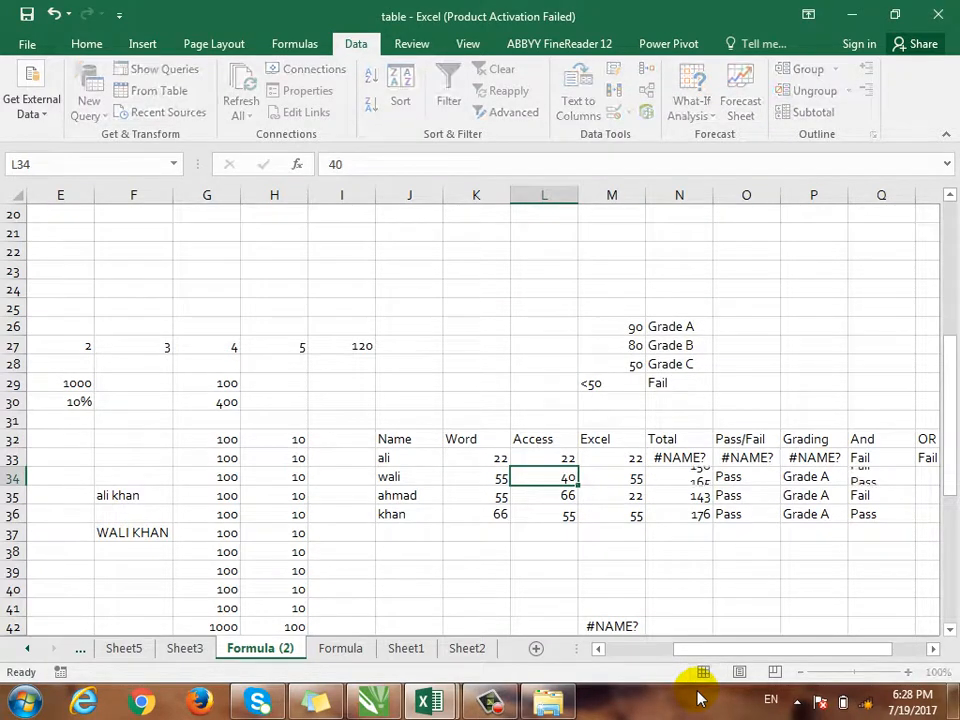
key("Return")
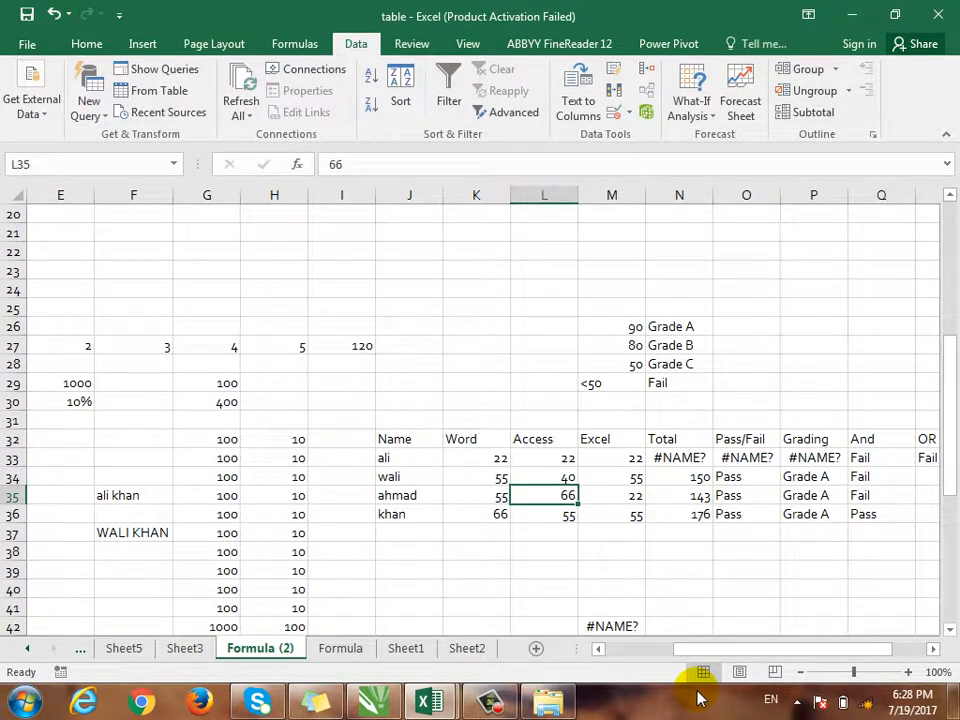
left_click_drag(489, 458, 604, 514)
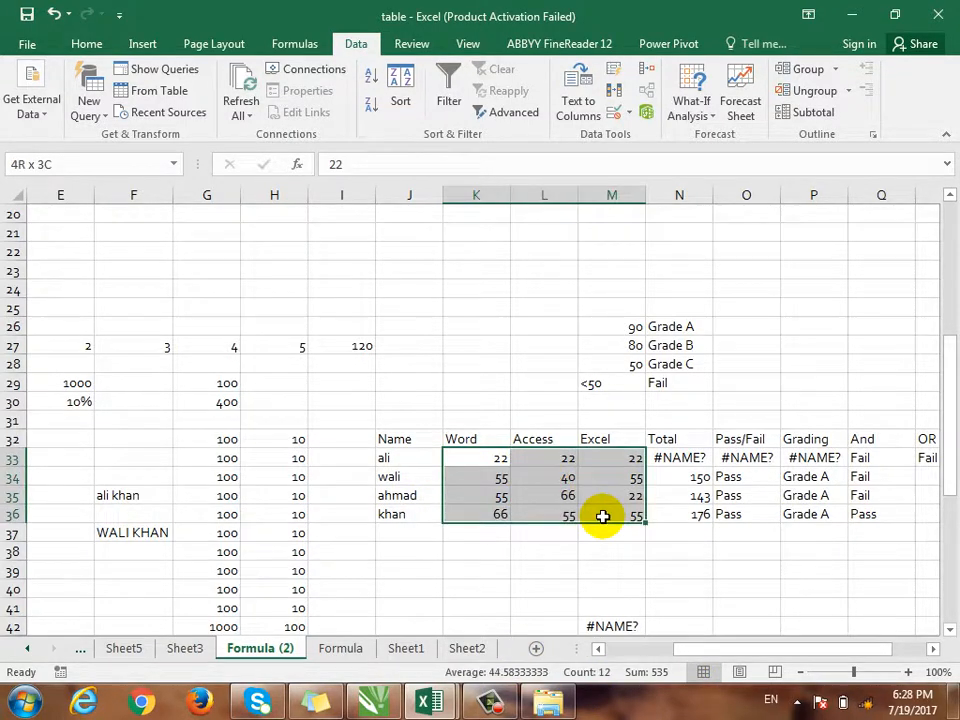
Review the Data Validation settings and Input Message, then cancel without changes
left_click(628, 112)
left_click(640, 135)
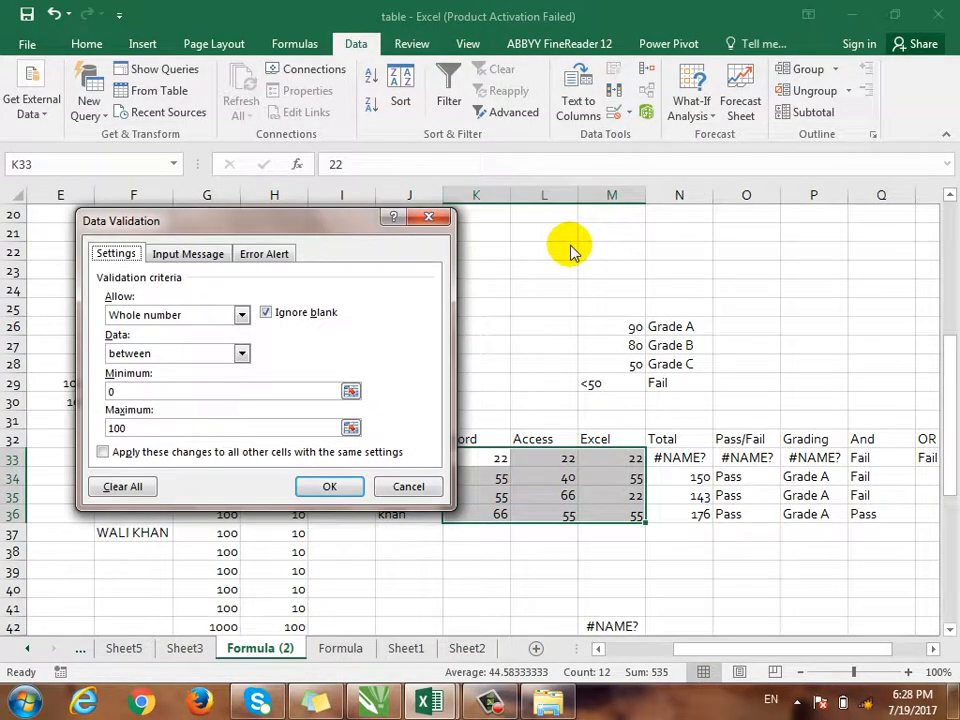
left_click(195, 256)
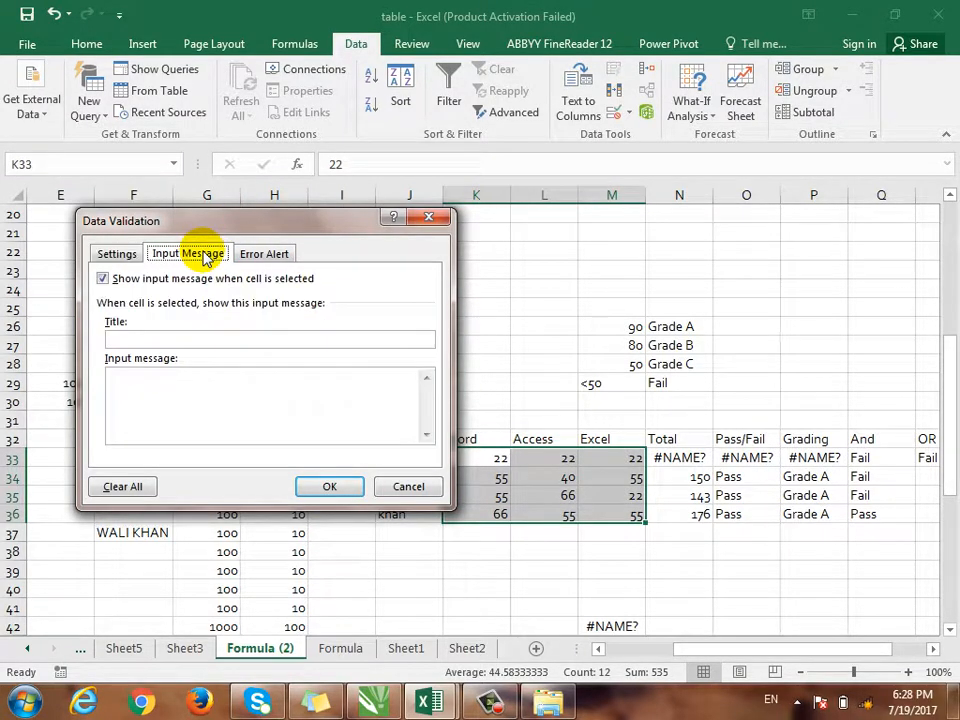
left_click(405, 487)
Confirm 5555 in L35 and 555 in L34 are rejected, then reselect K33:M36
left_click(528, 490)
type("5555")
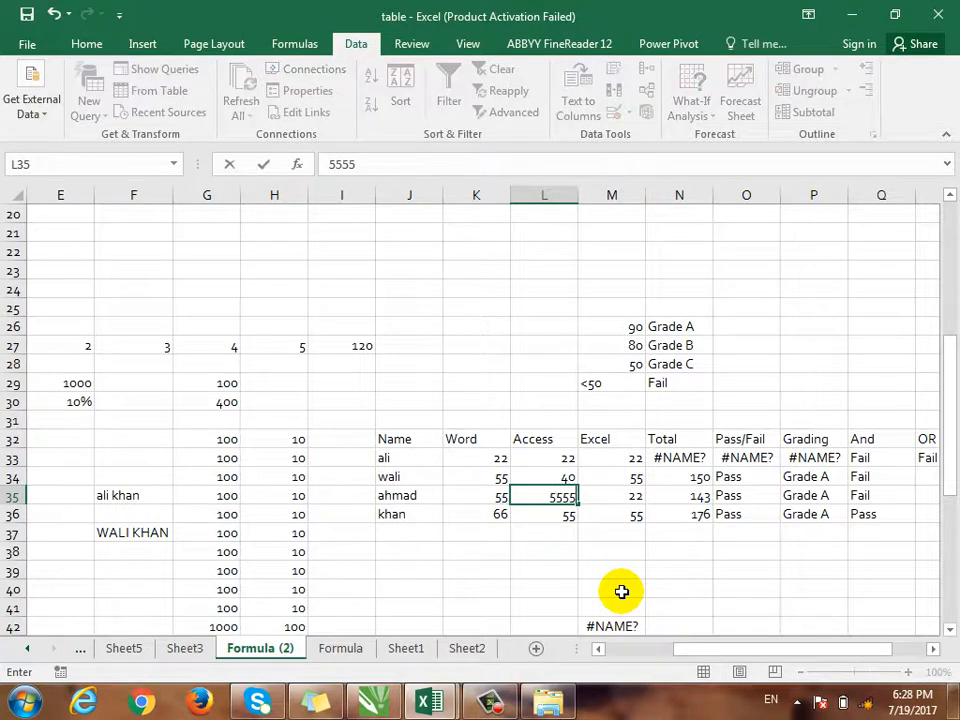
key("Return")
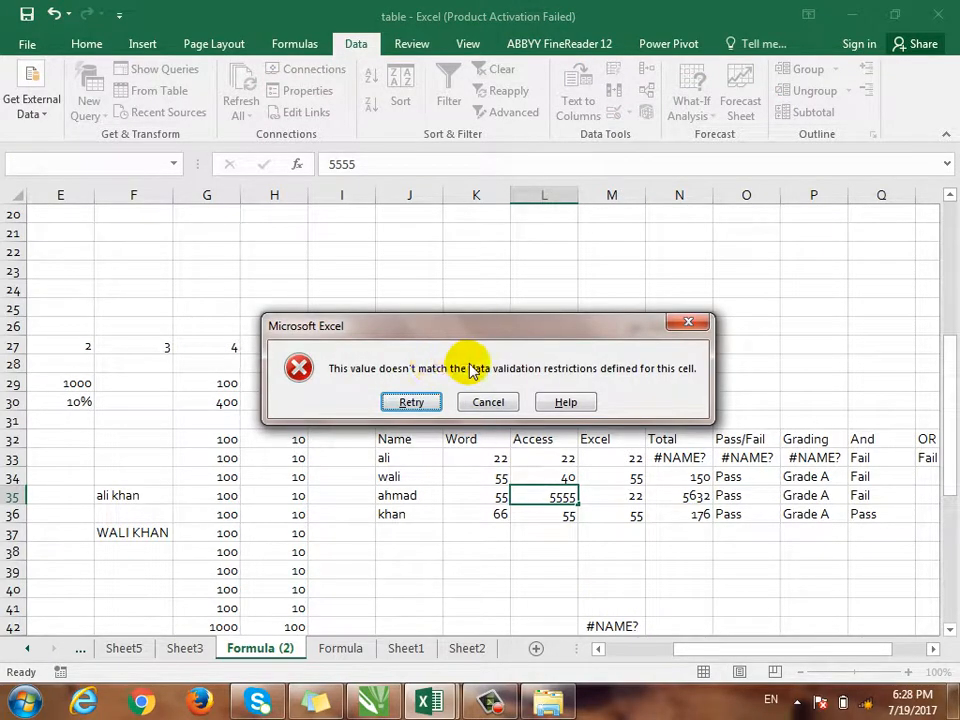
left_click(508, 402)
left_click(560, 478)
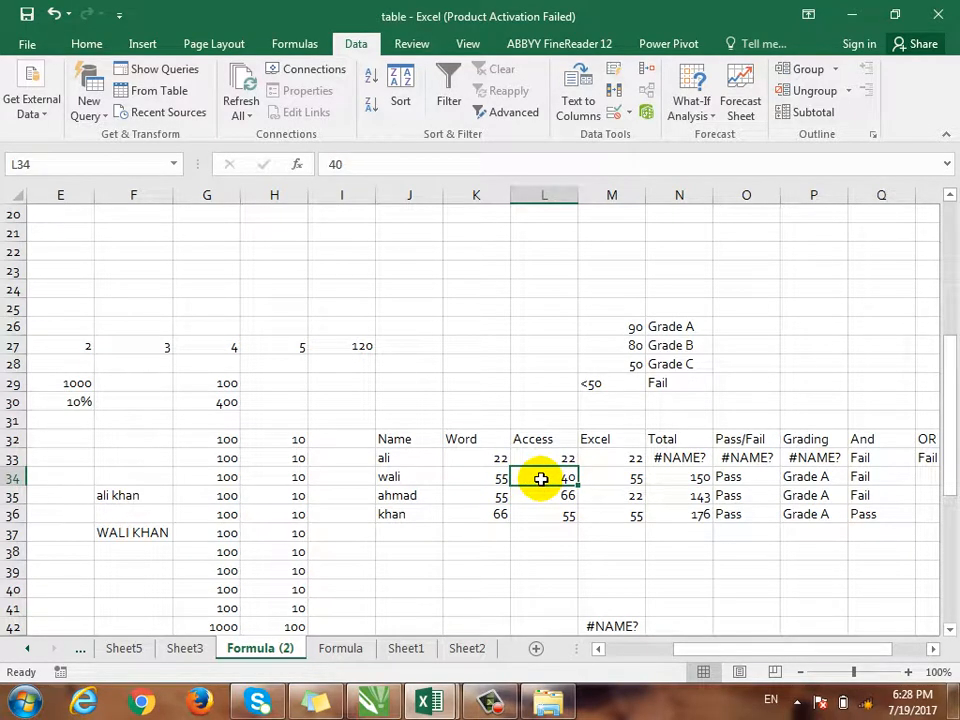
type("555")
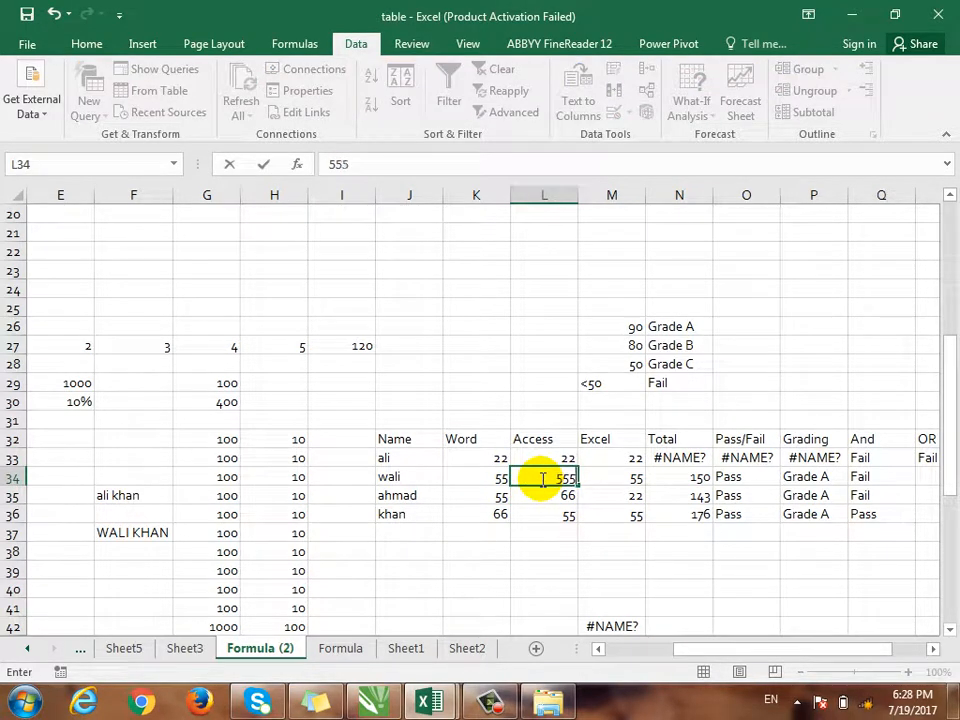
key("Return")
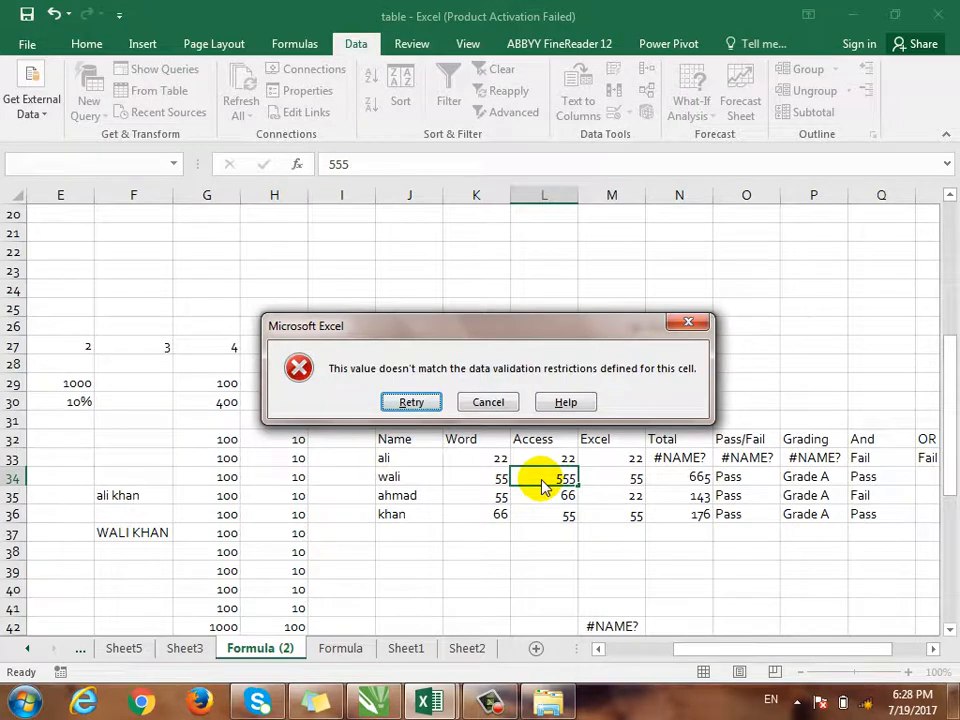
key("Escape")
left_click_drag(467, 452, 589, 510)
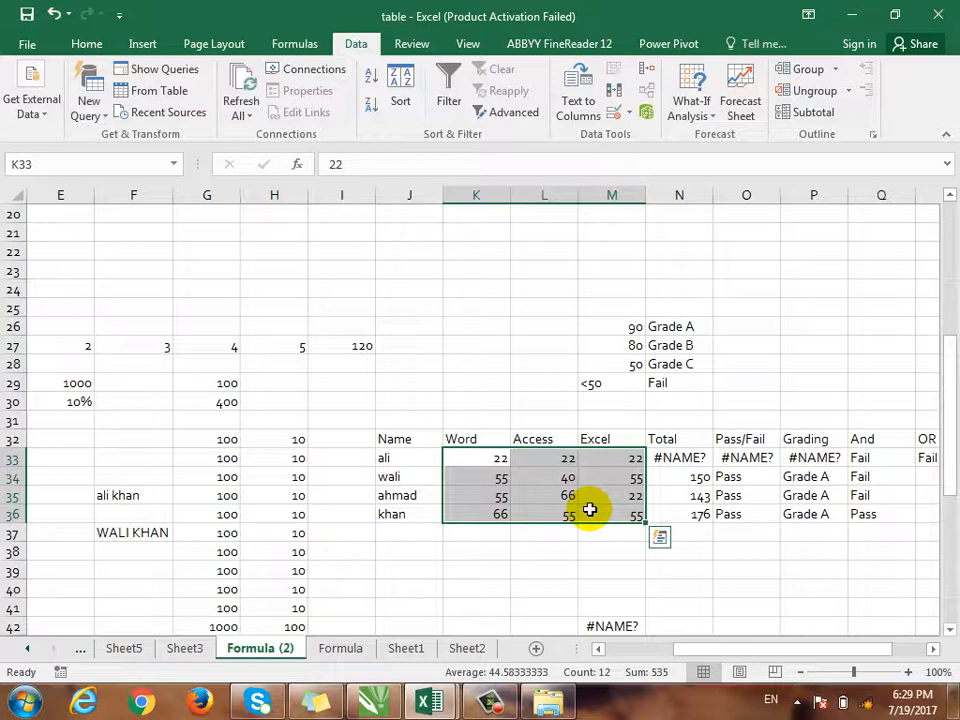
Add an input message titled 'Please' reading 'Type numnber between 0 and 100' to the scores
left_click(630, 116)
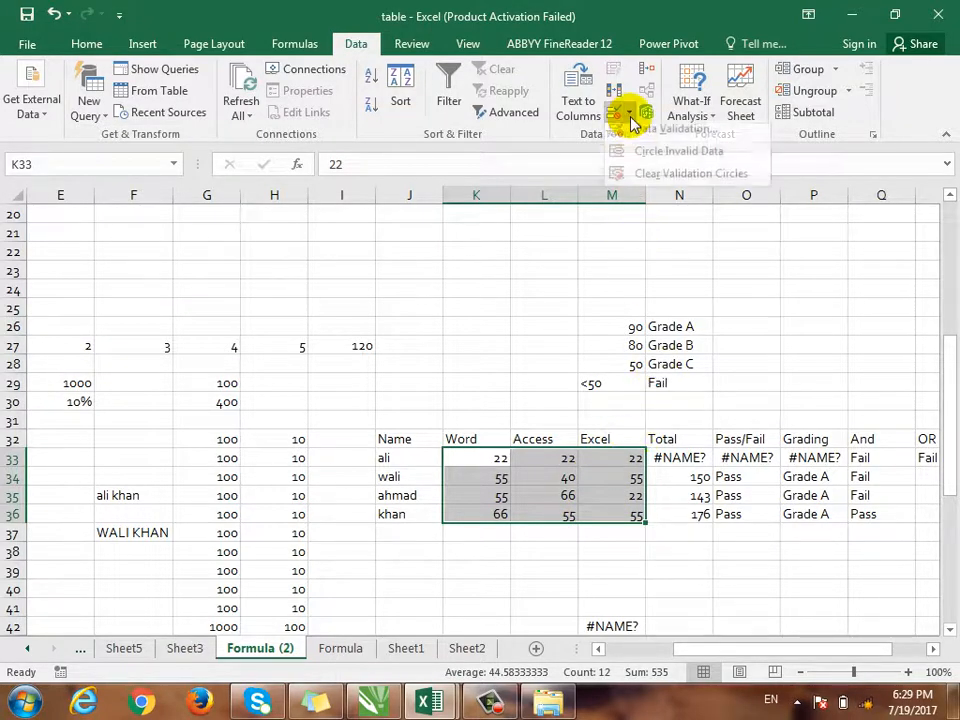
left_click(620, 137)
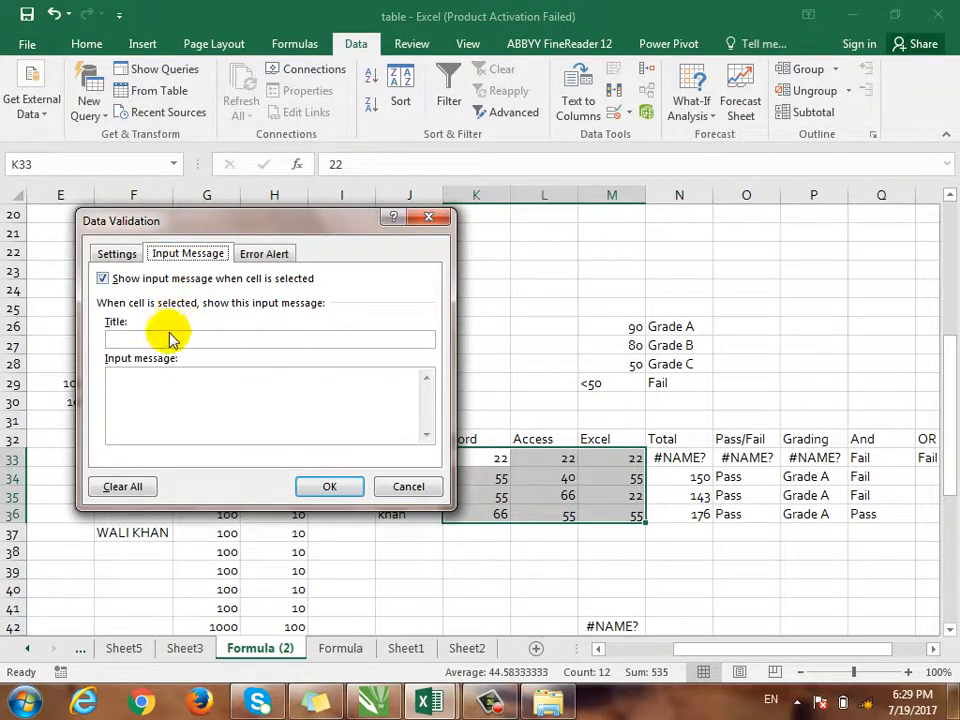
left_click(200, 340)
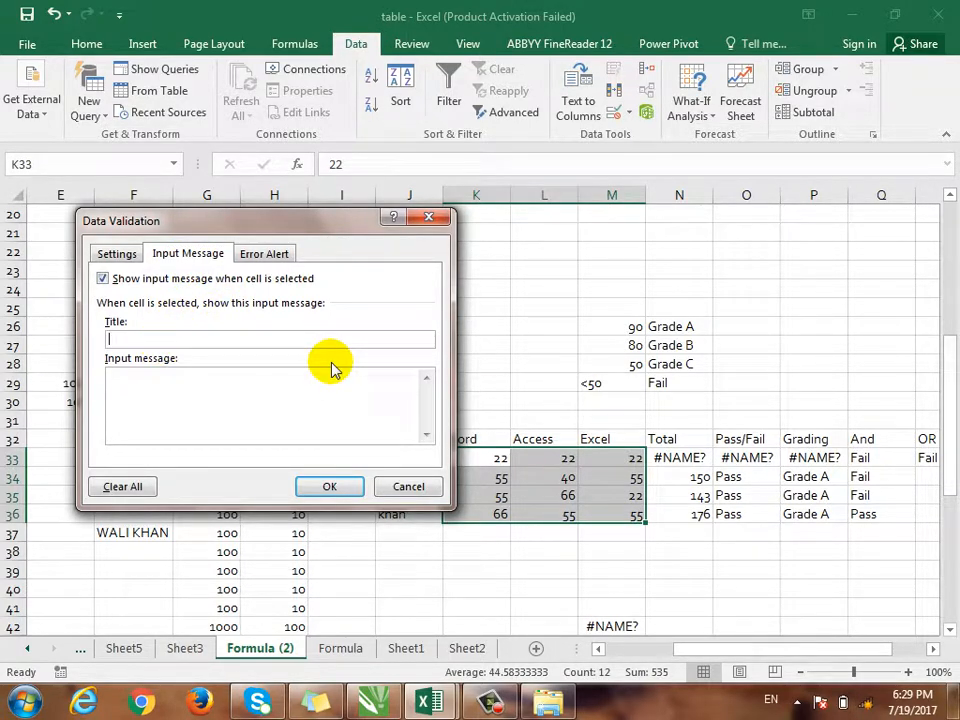
type("Ple")
type("pe numnber between 0 and 100")
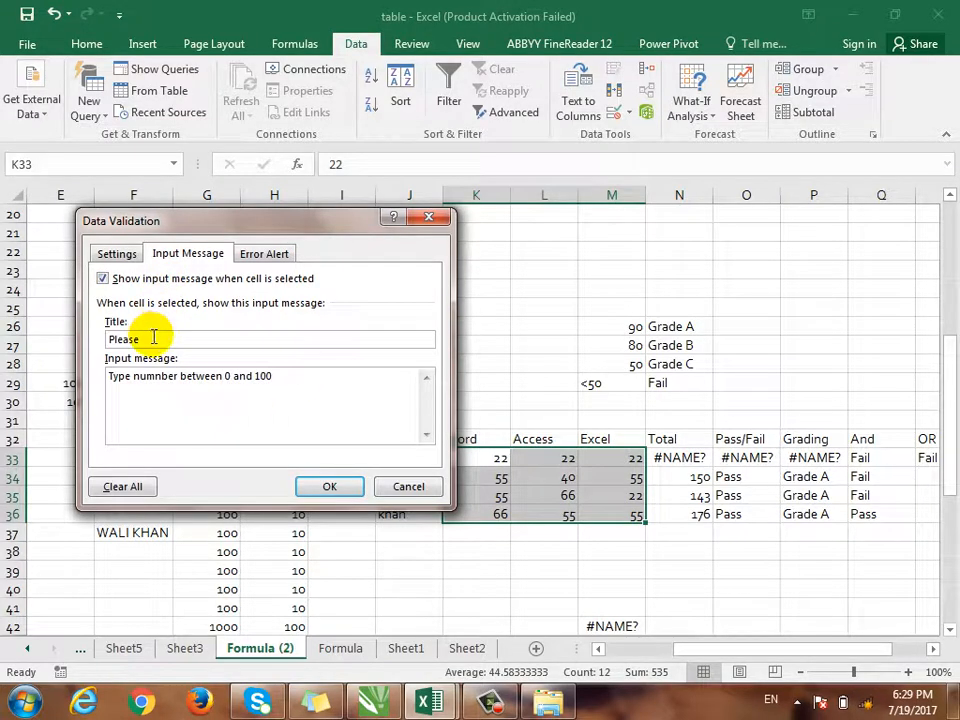
left_click(329, 487)
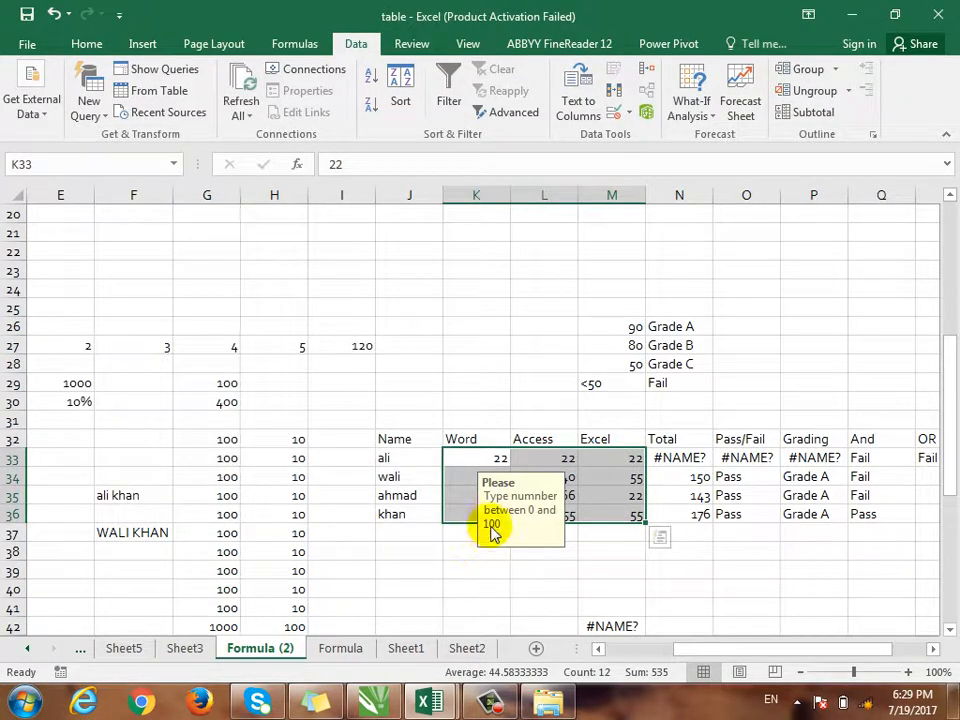
Select several score cells and one outside cell to check where the prompt appears
left_click(602, 474)
left_click(583, 495)
left_click(522, 497)
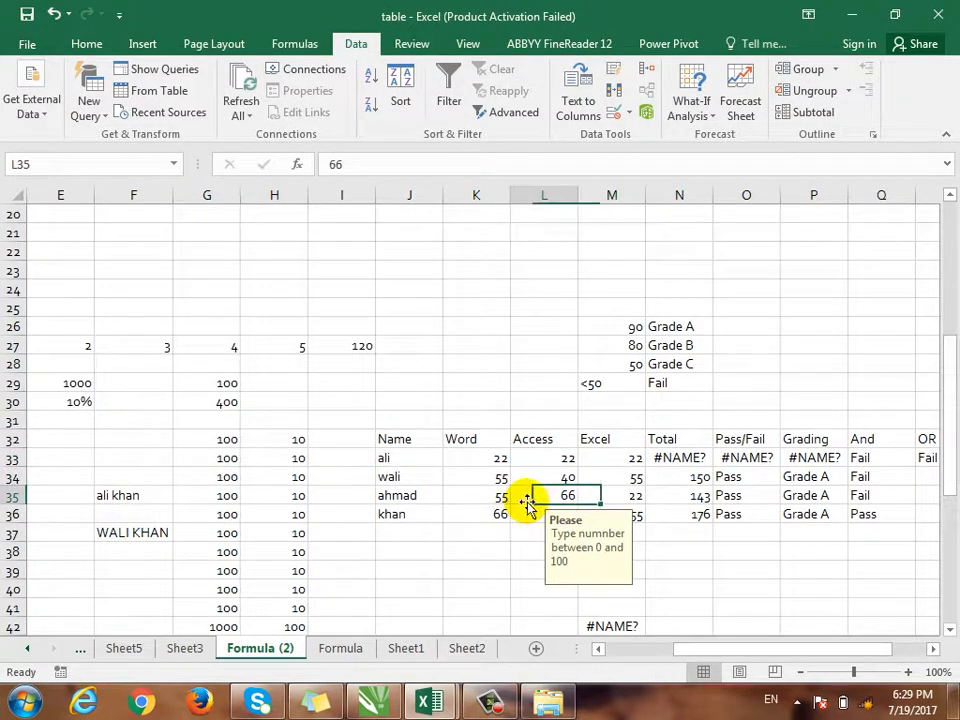
left_click(472, 499)
left_click(476, 455)
left_click(485, 368)
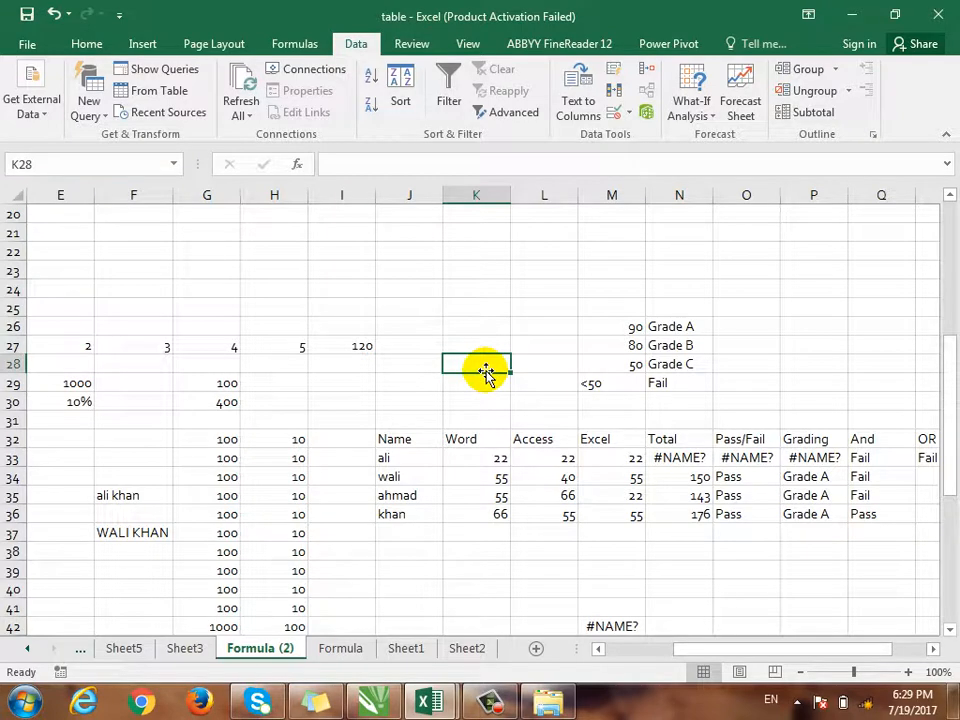
left_click(486, 480)
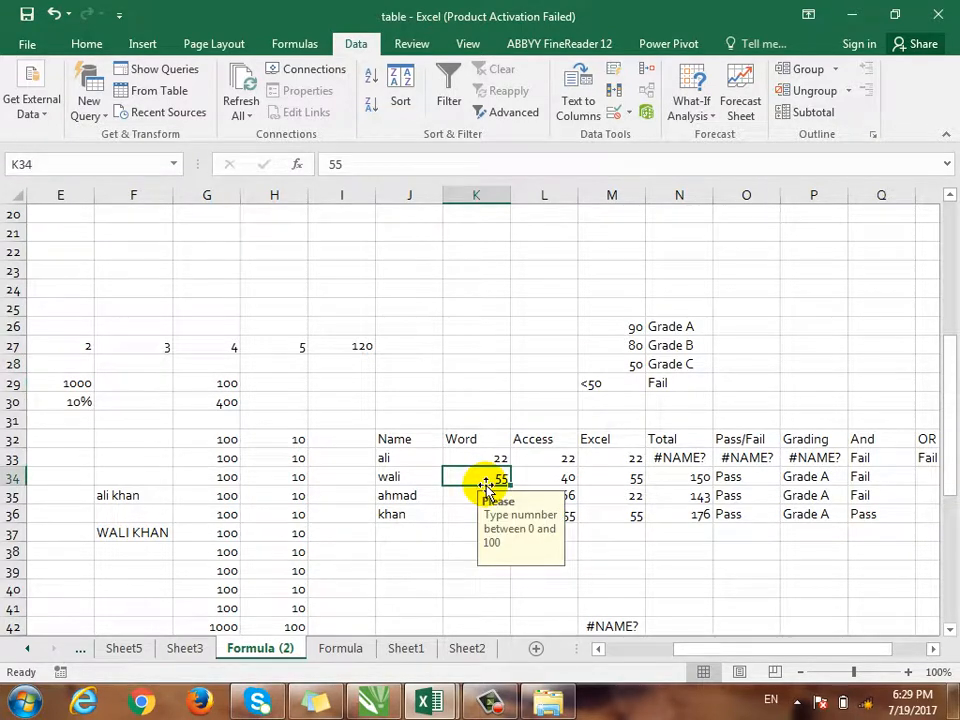
left_click(566, 478)
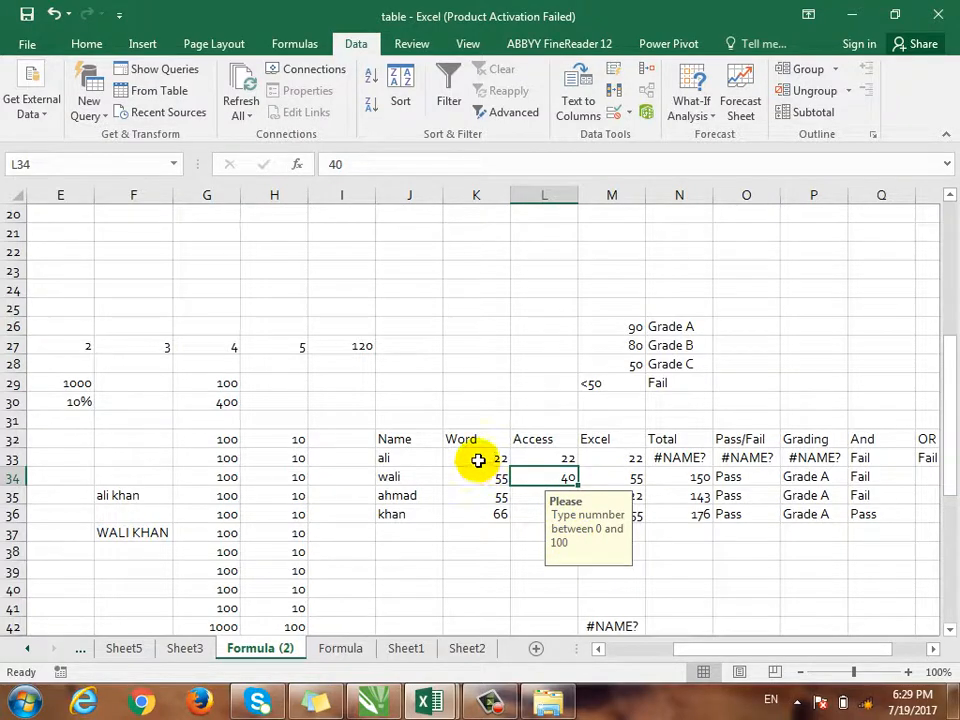
Uncheck 'Show input message when cell is selected' for K33:M36
left_click_drag(478, 456, 603, 516)
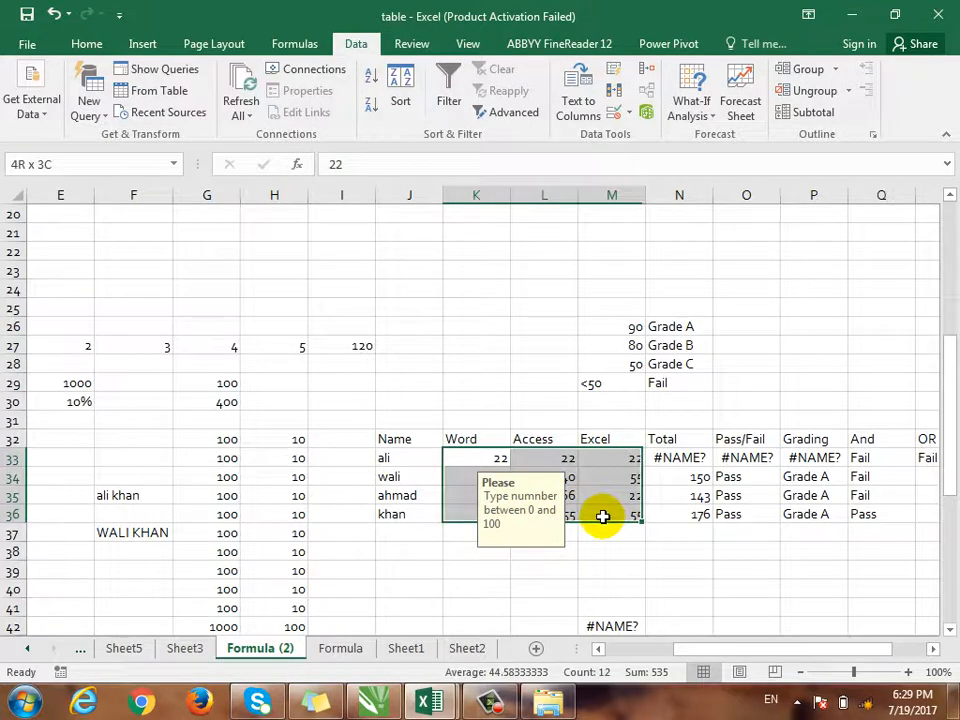
left_click(628, 112)
left_click(672, 136)
left_click(238, 277)
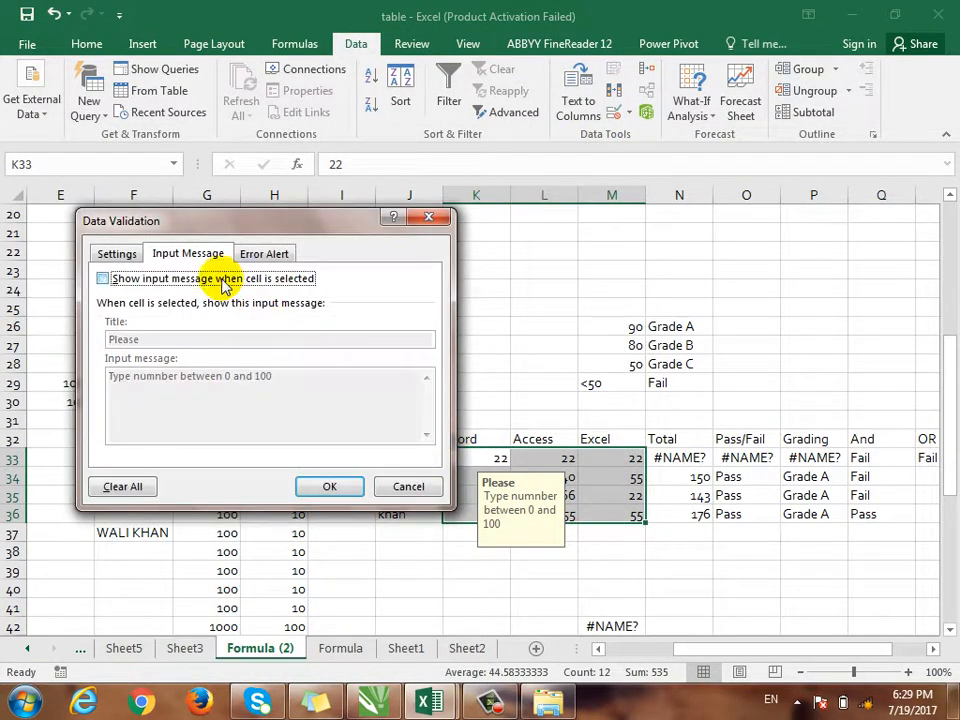
left_click(301, 484)
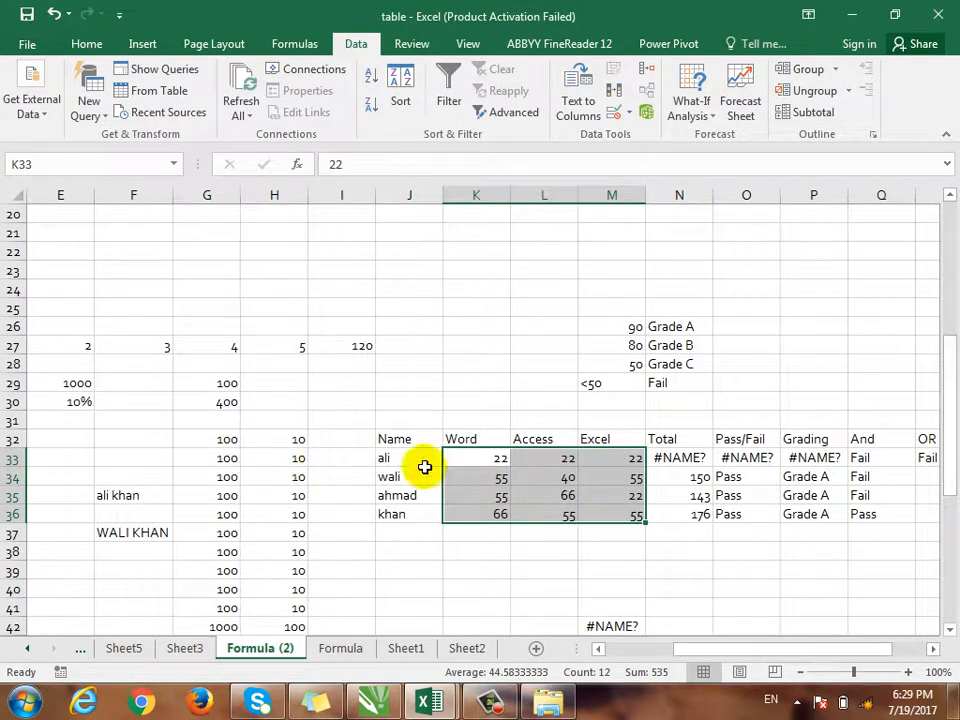
Confirm 454 in K34 is rejected, keeping 55, and reselect K33:M36
left_click(464, 481)
type("454")
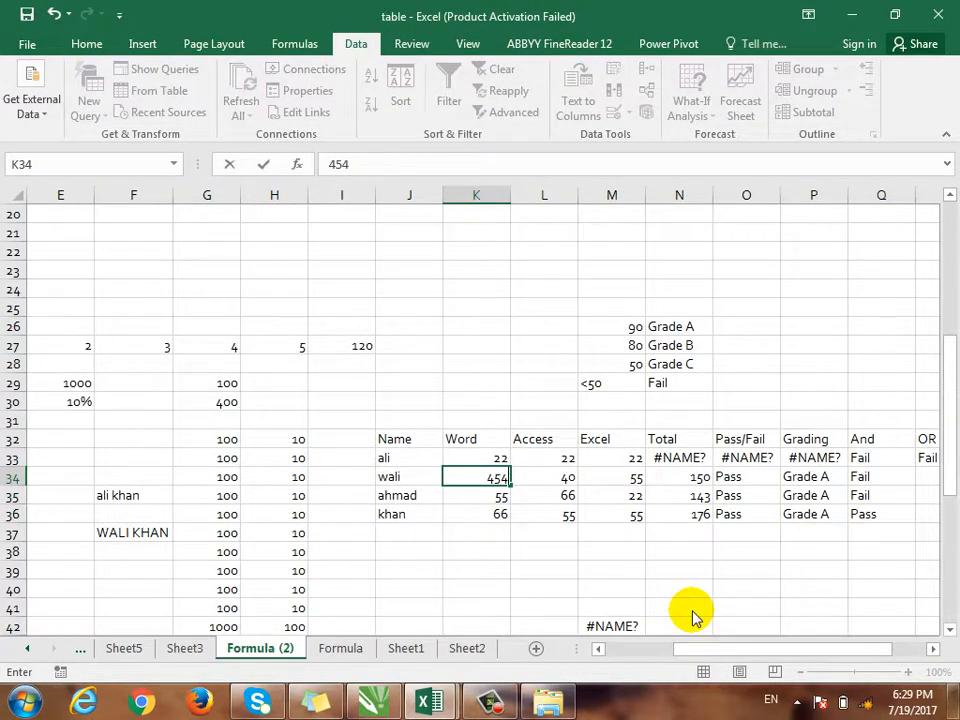
key("Return")
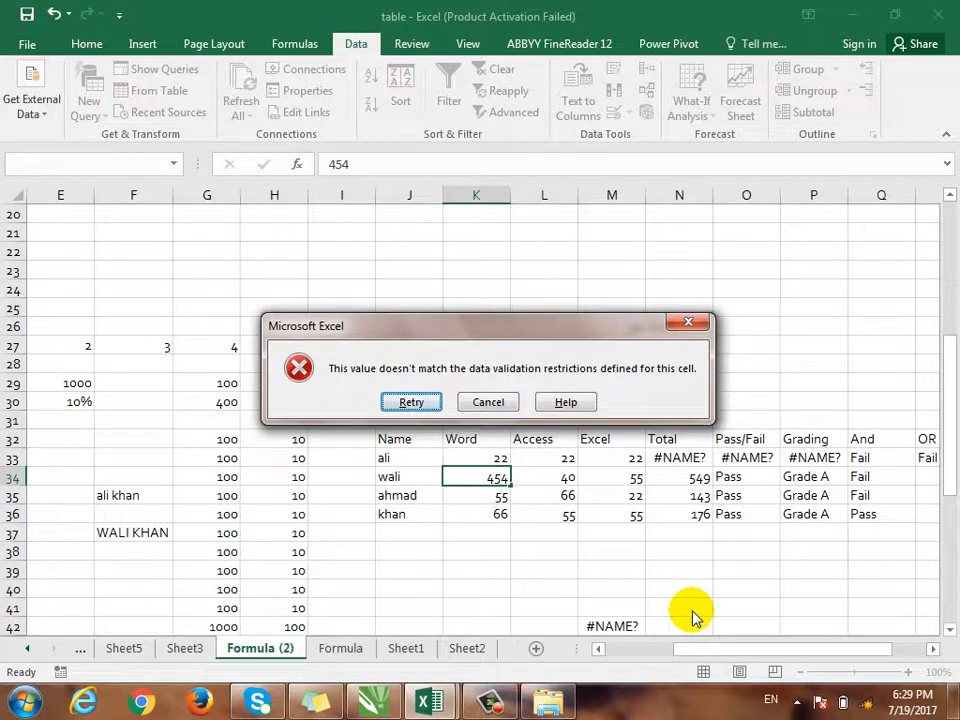
key("F1")
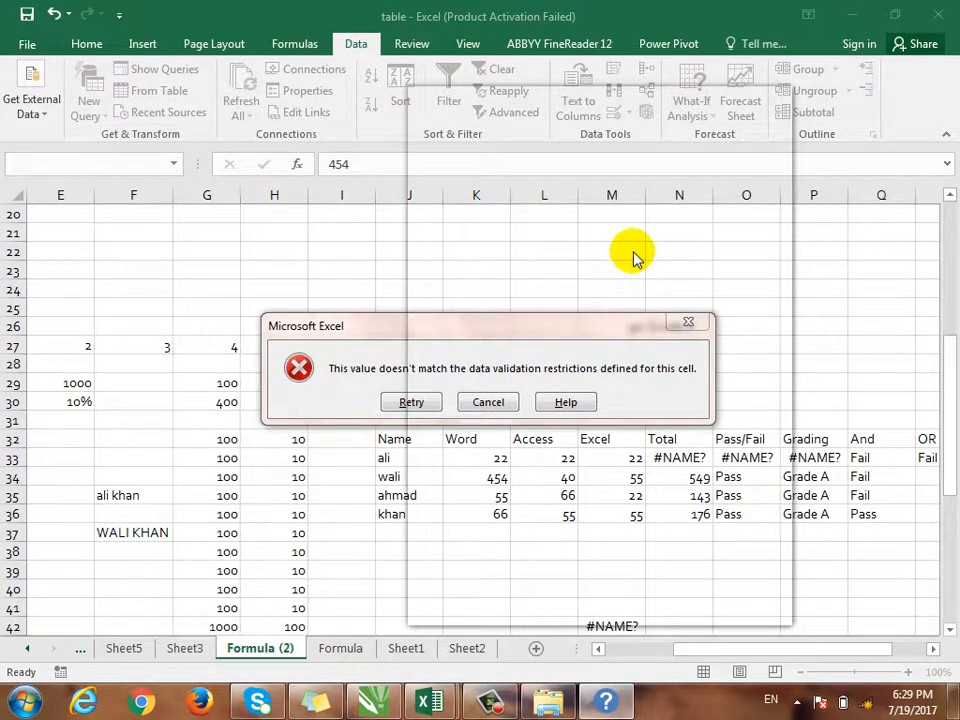
left_click(844, 181)
left_click(494, 406)
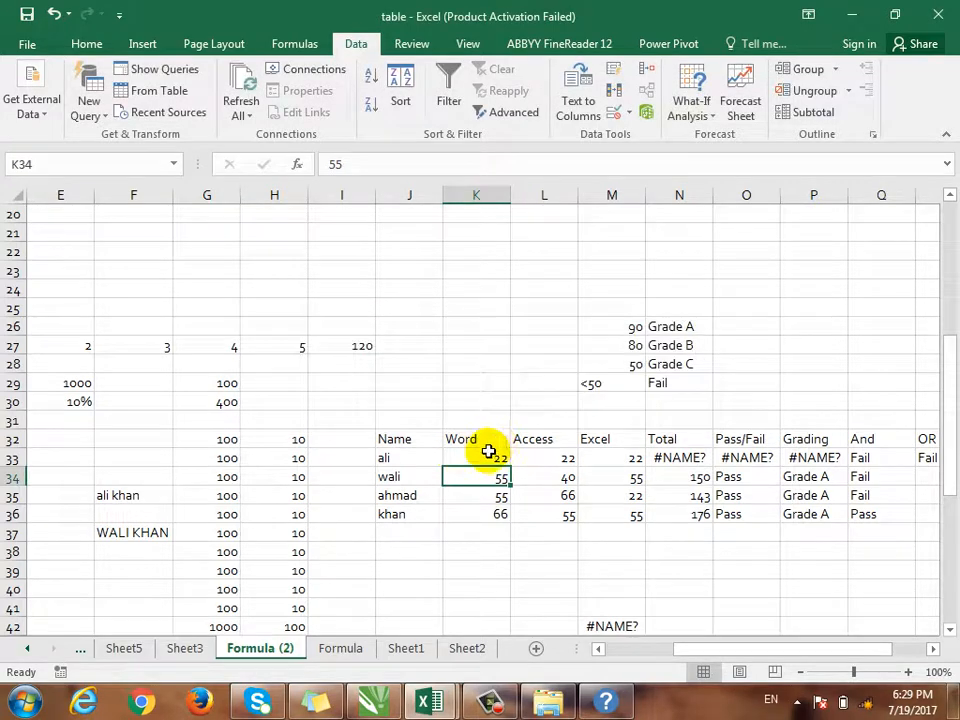
left_click_drag(489, 455, 594, 510)
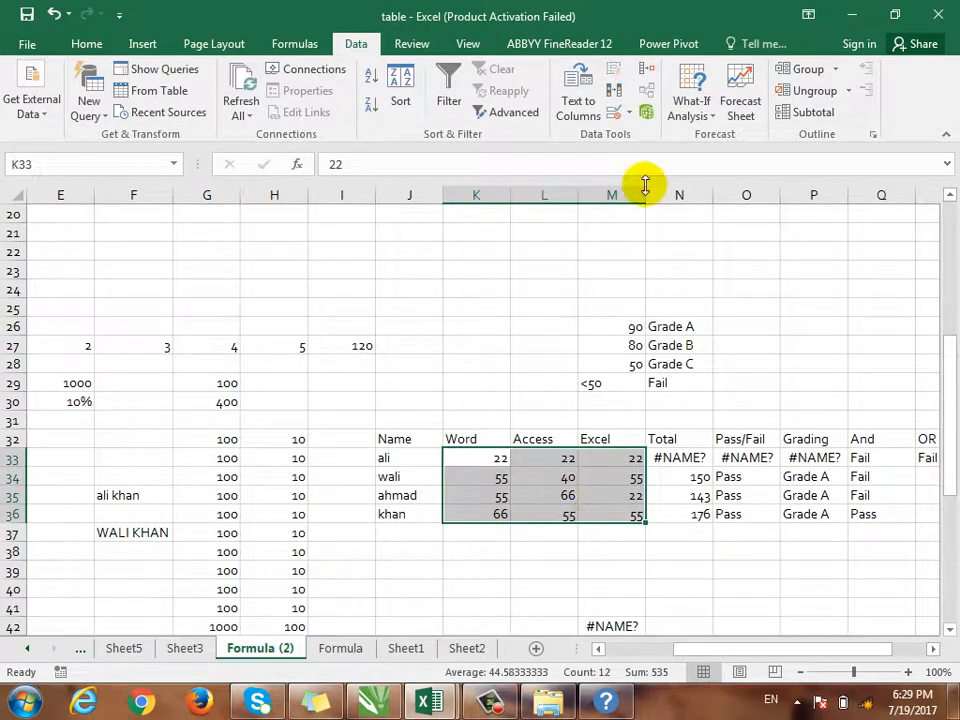
Set a Stop error alert titled 'Please' with message 'Type Number Between 0 and 100'
left_click(622, 111)
left_click(632, 133)
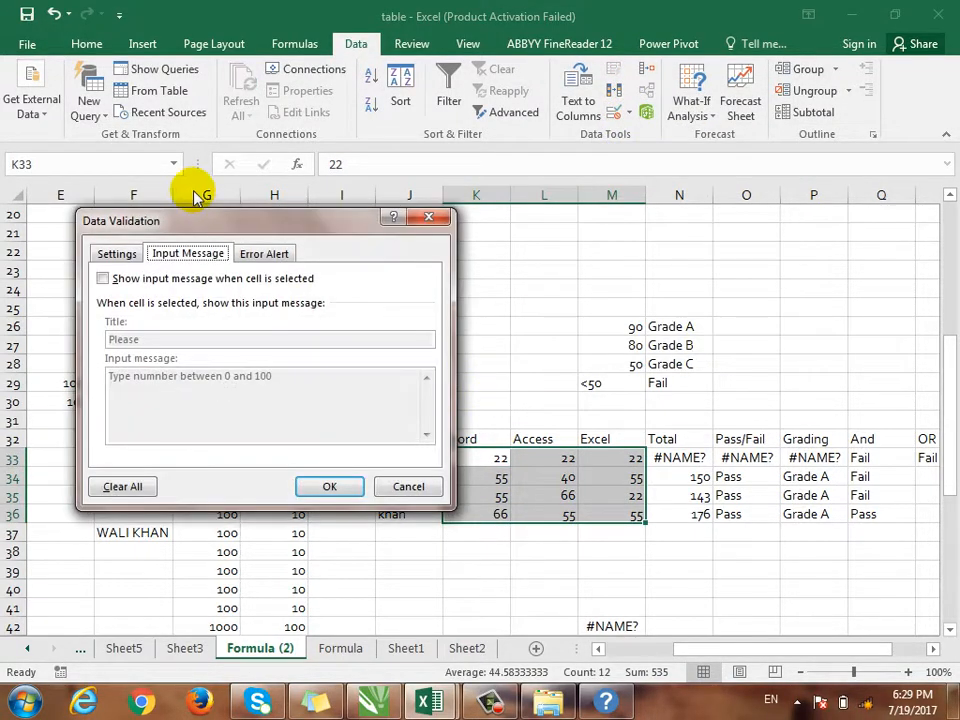
left_click(260, 254)
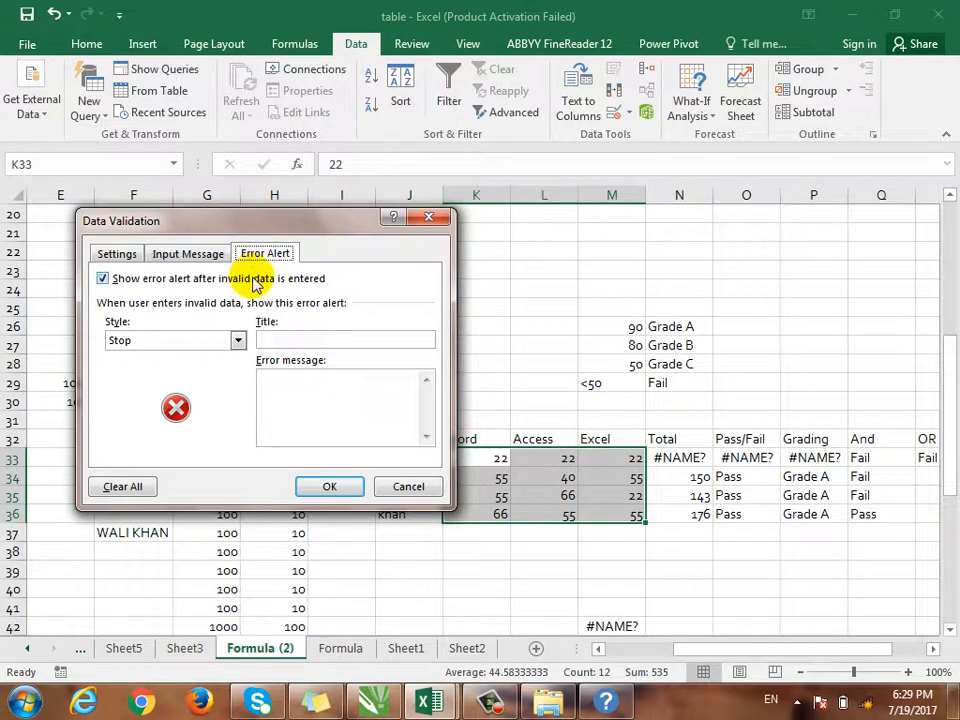
left_click(281, 338)
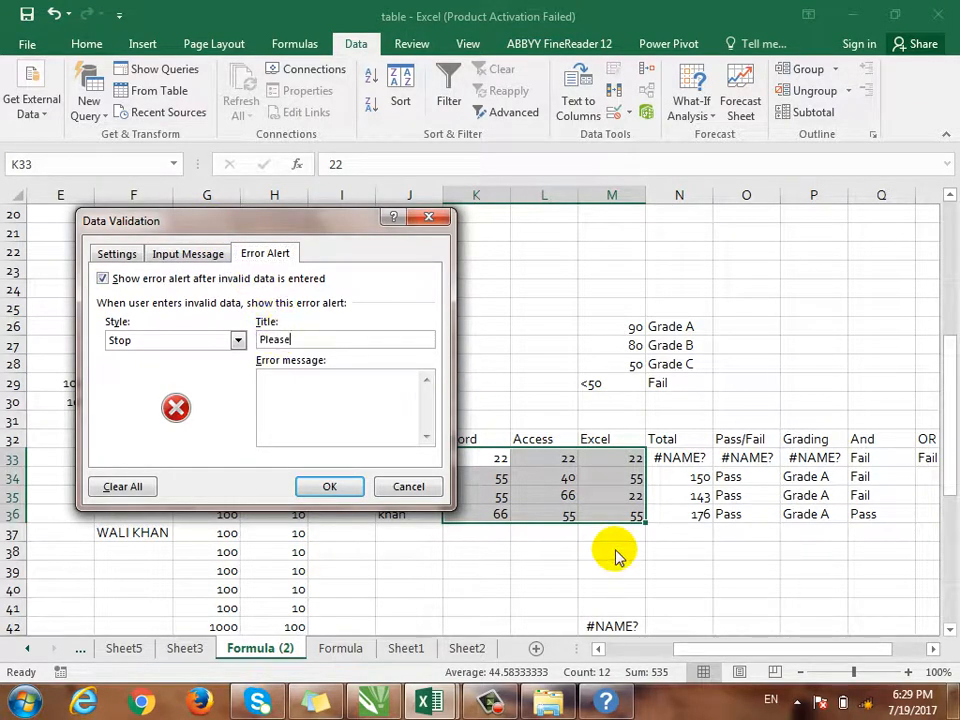
type("Type Number Between 0 and 100")
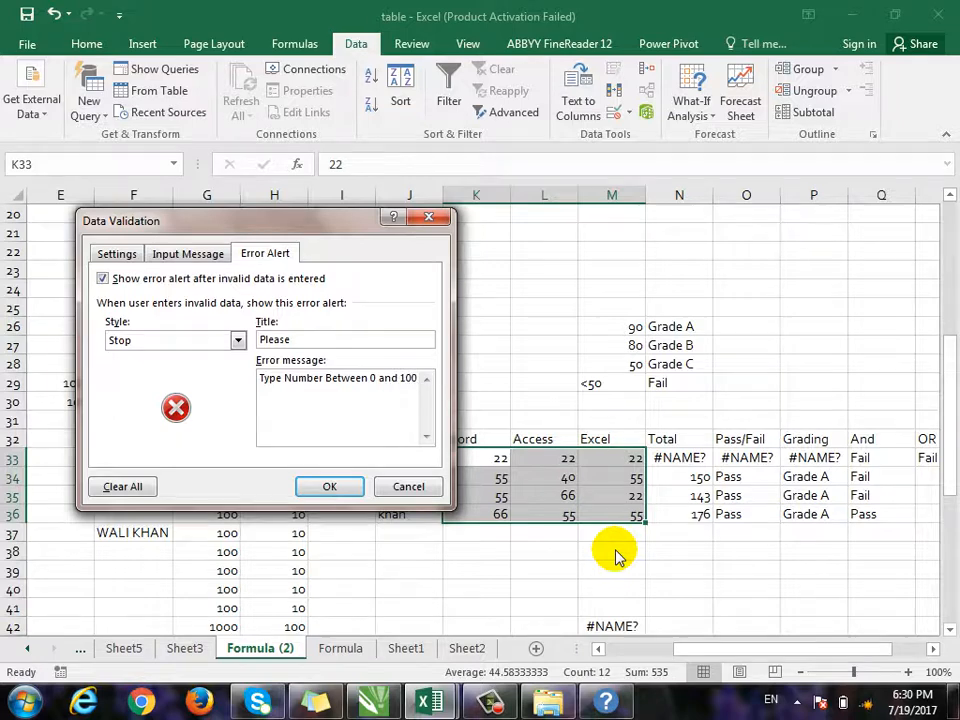
left_click(333, 487)
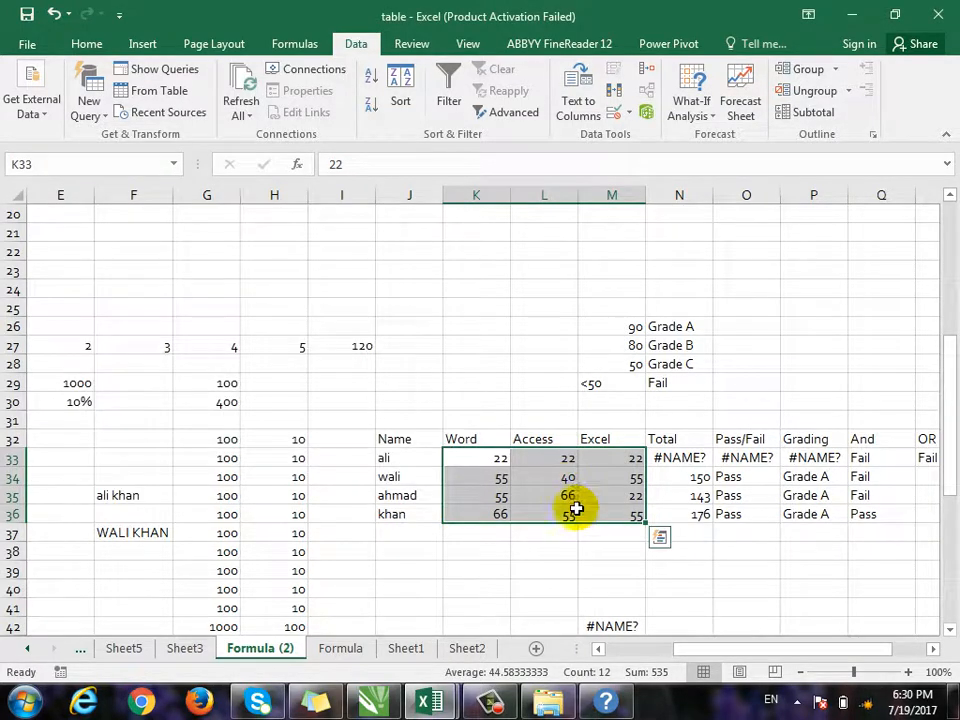
left_click(570, 499)
Try entering 444, then 5555, in L35 and cancel the rejected entry each time
type("444")
key("Return")
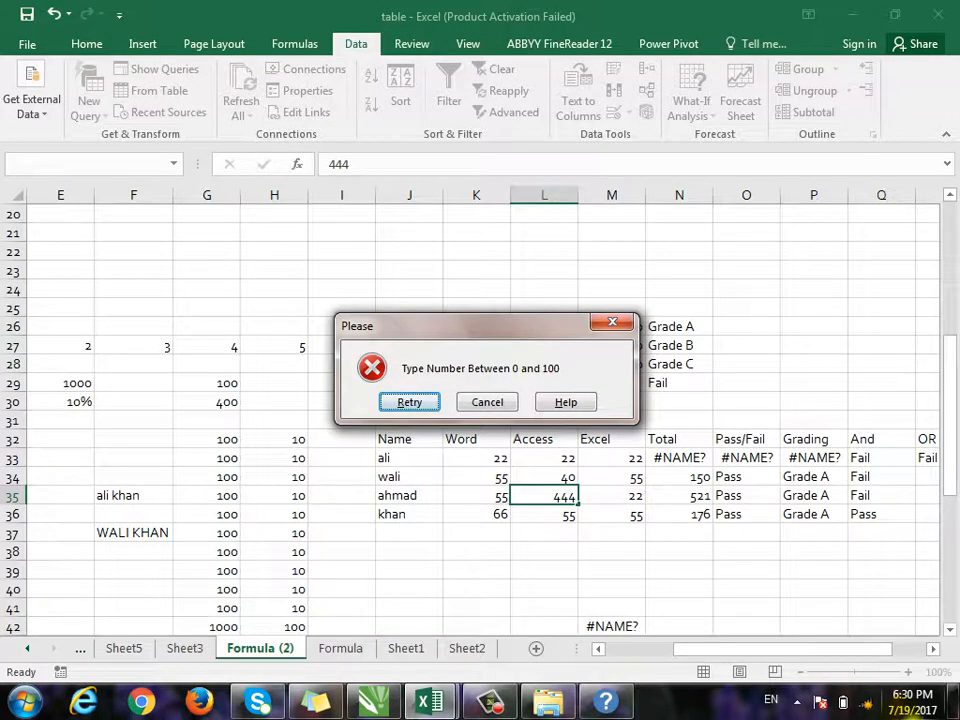
left_click(410, 403)
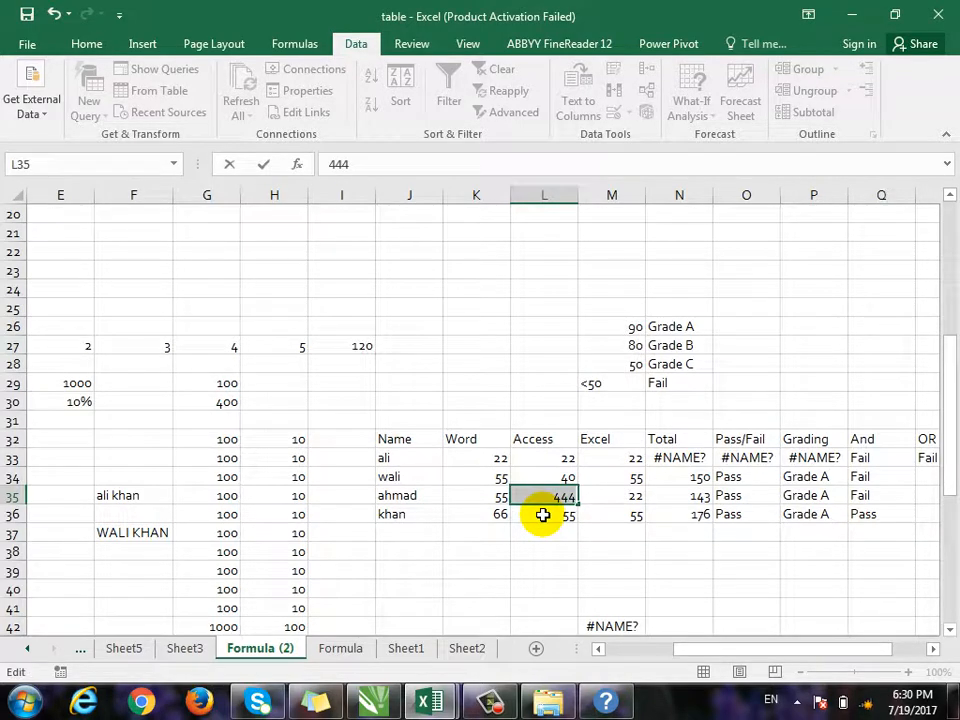
left_click_drag(536, 497, 656, 507)
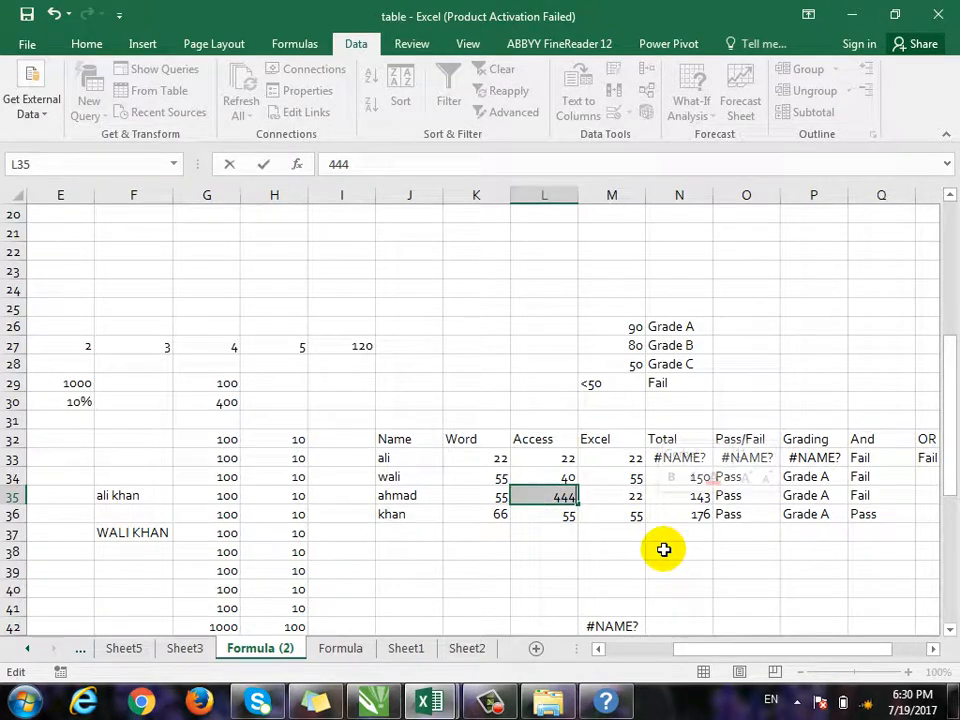
type("5555")
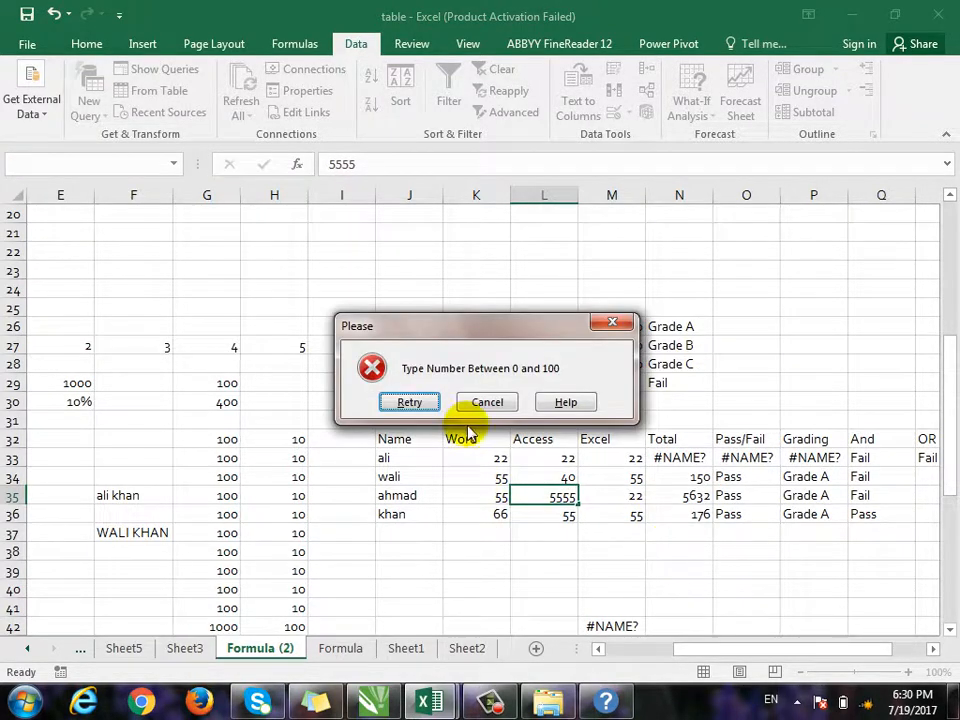
left_click(486, 402)
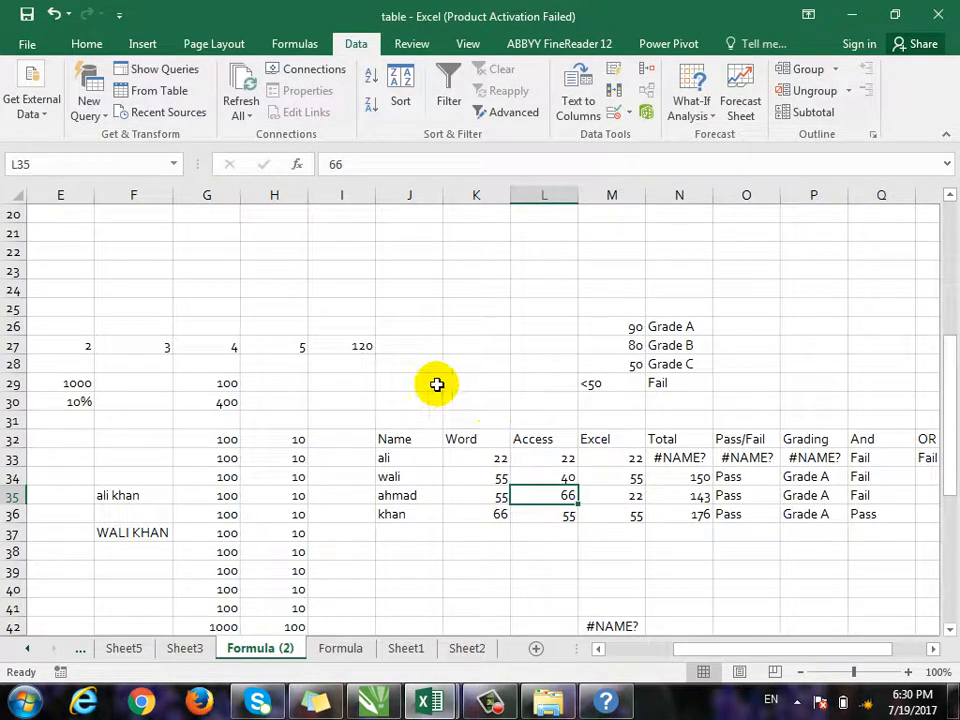
Enter 5555 in L35 again, close the Stop alert so 66 remains, and select K33:M36
type("5555")
key("Return")
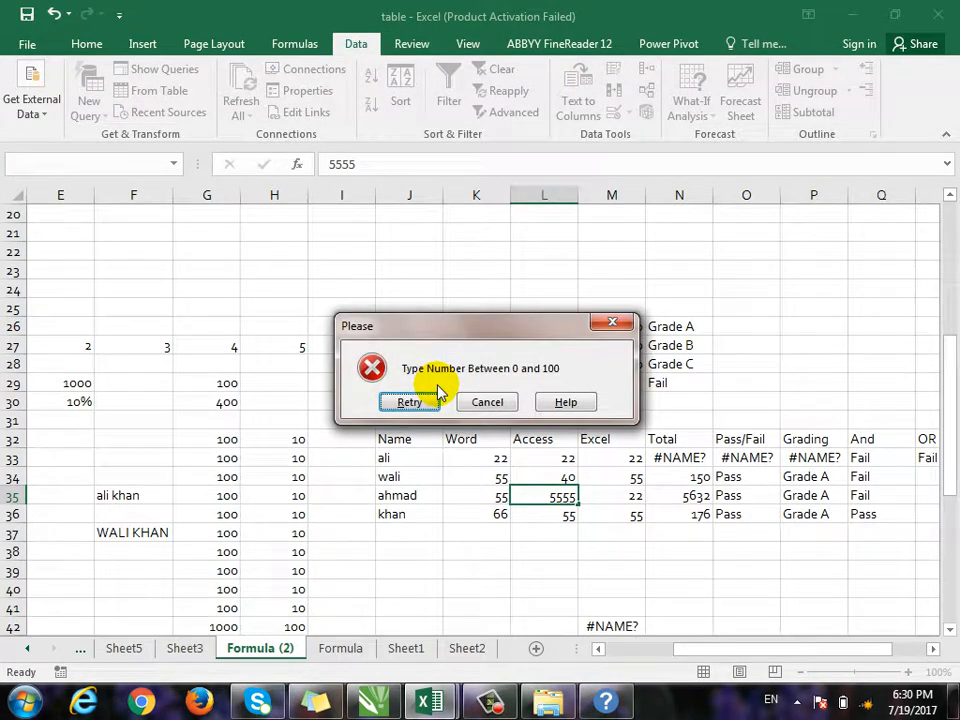
left_click(613, 322)
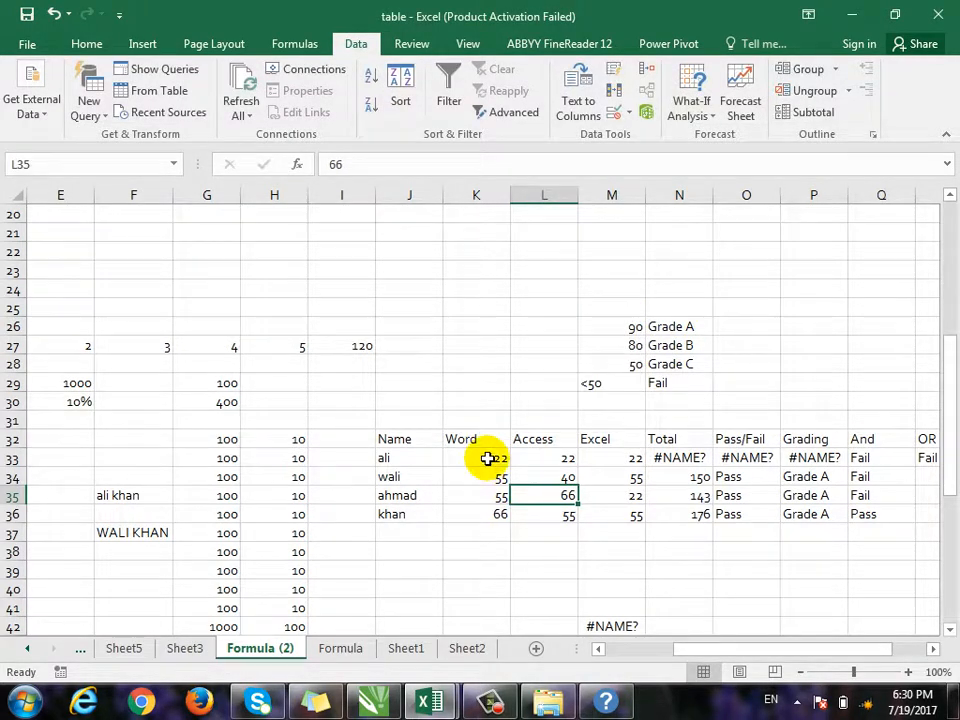
left_click_drag(487, 458, 612, 514)
Change the score cells' Data Validation error alert style to Warning
left_click(629, 114)
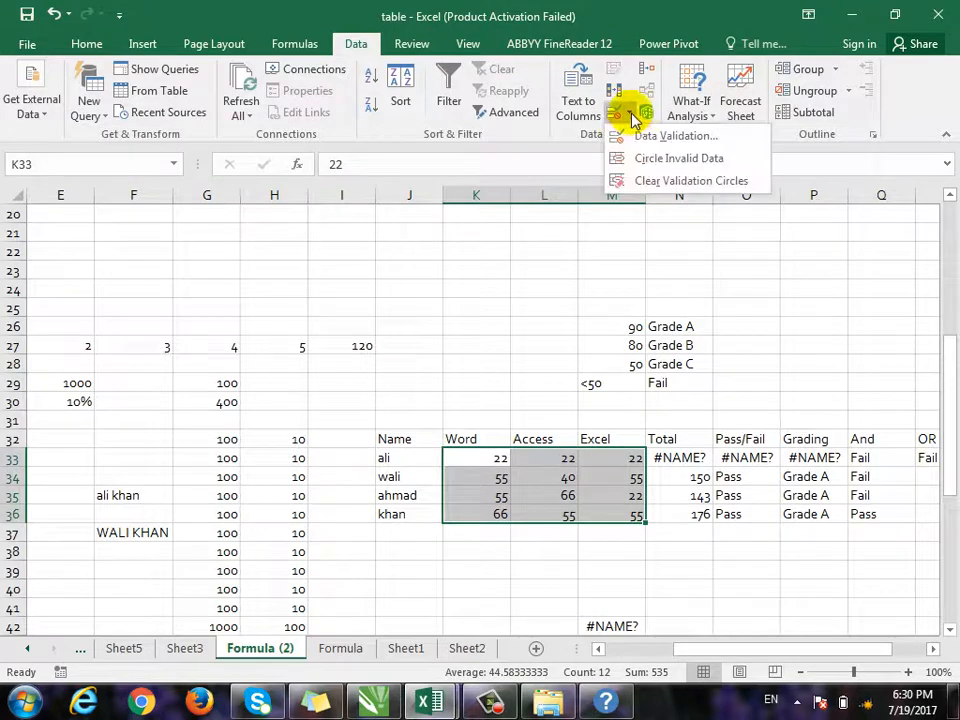
left_click(634, 136)
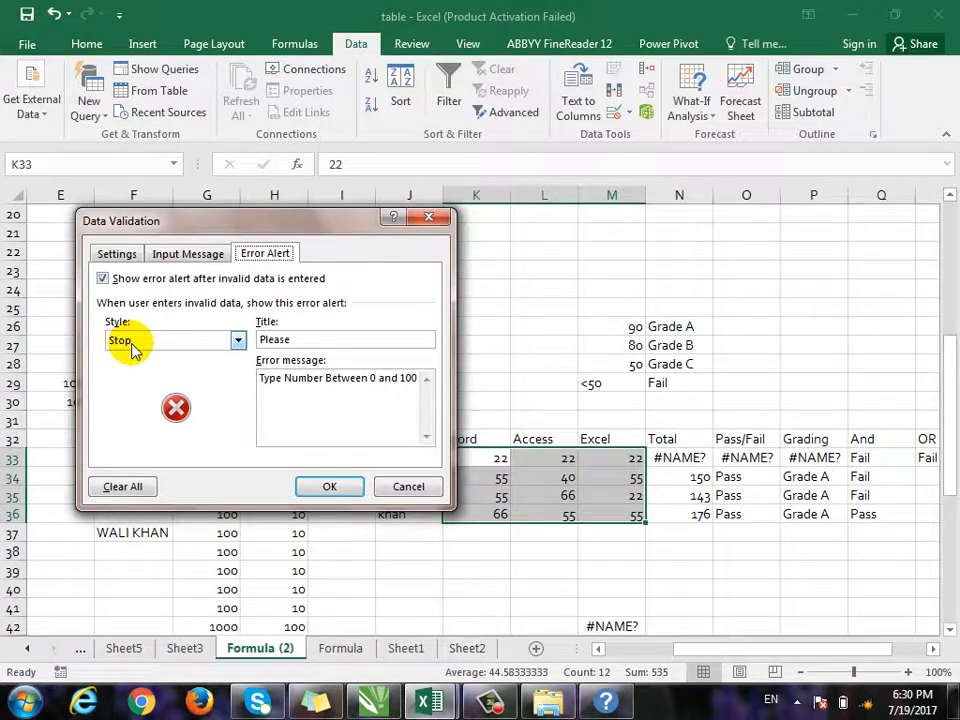
left_click(155, 345)
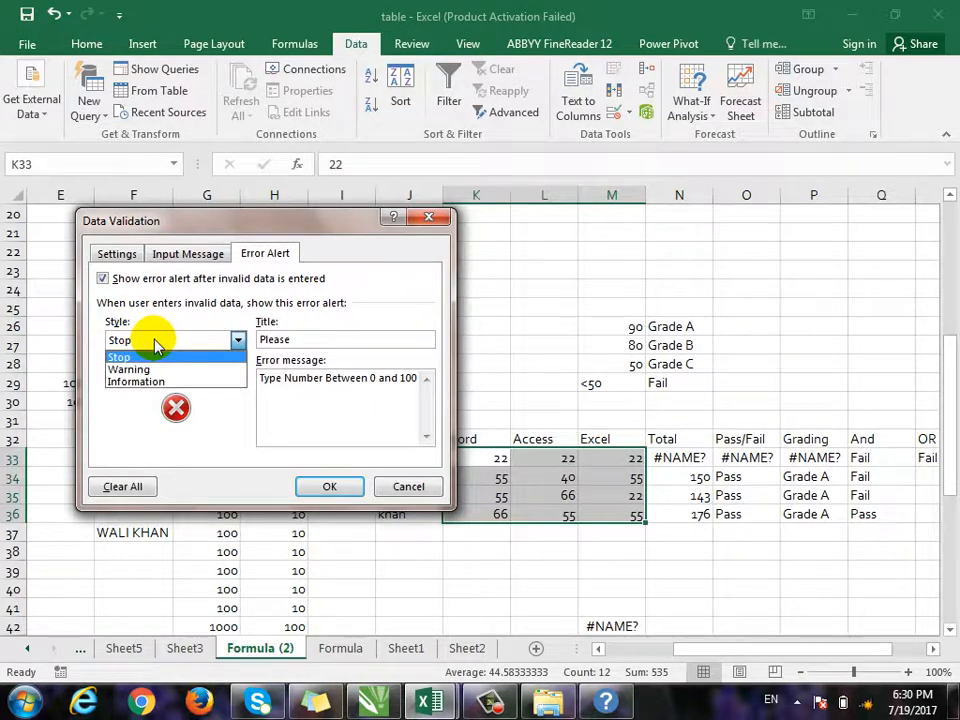
left_click(128, 369)
left_click(322, 487)
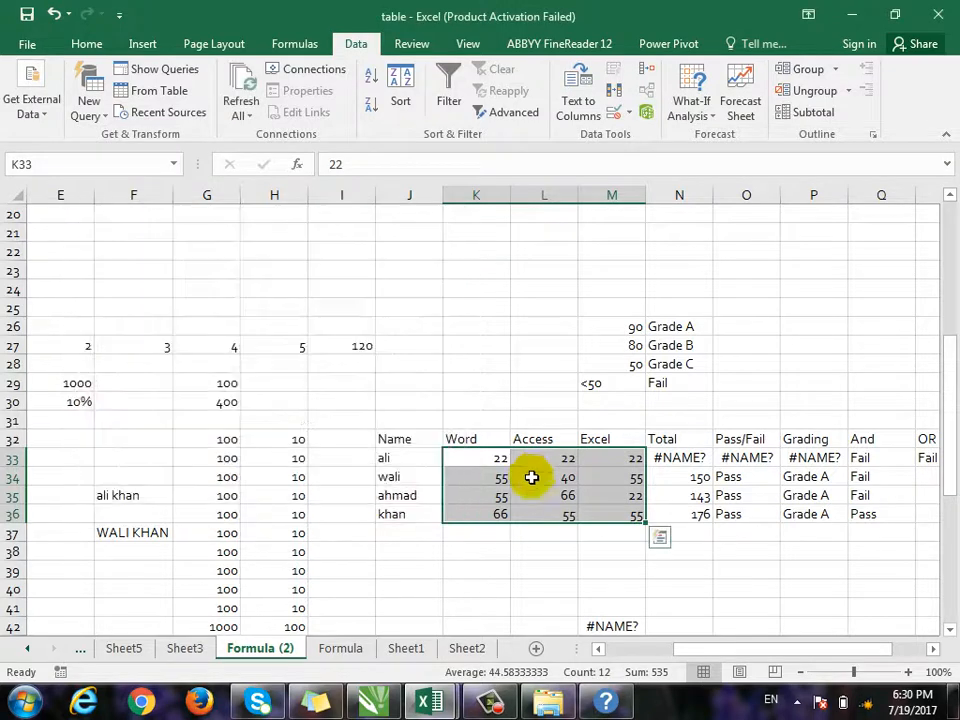
Enter 555 as ahmad's Word score in K35 and accept it despite the warning
left_click(500, 495)
type("555")
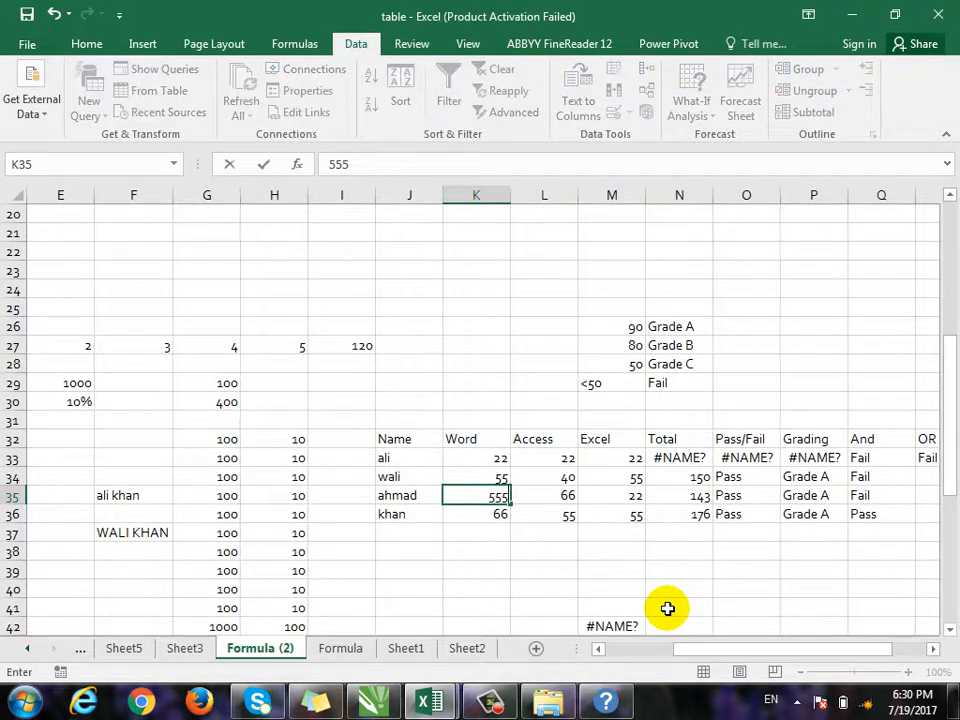
key("Return")
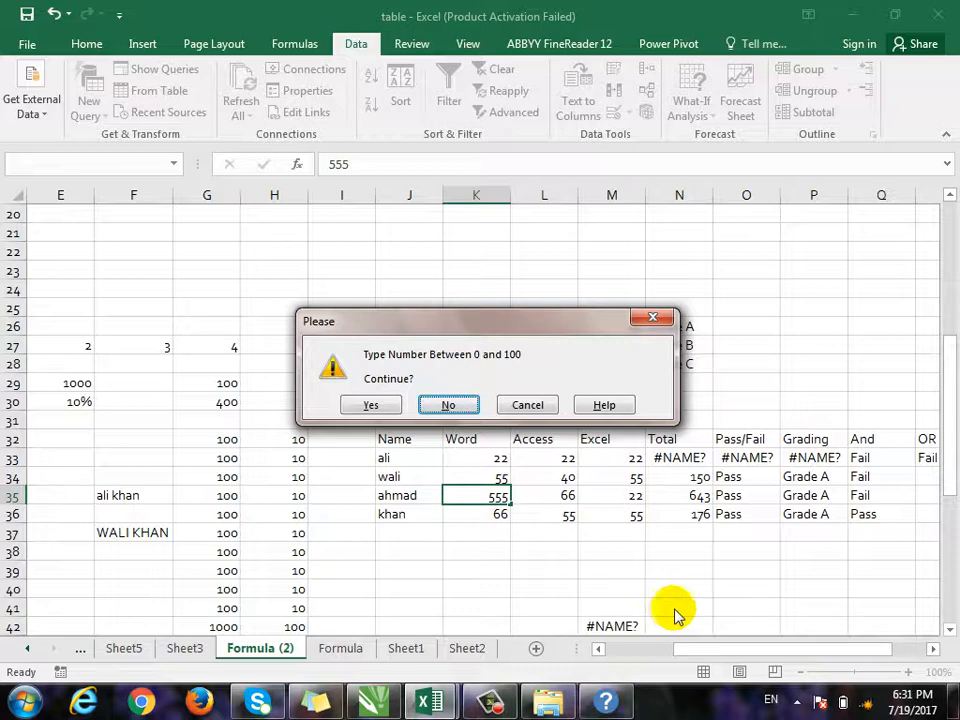
left_click(371, 404)
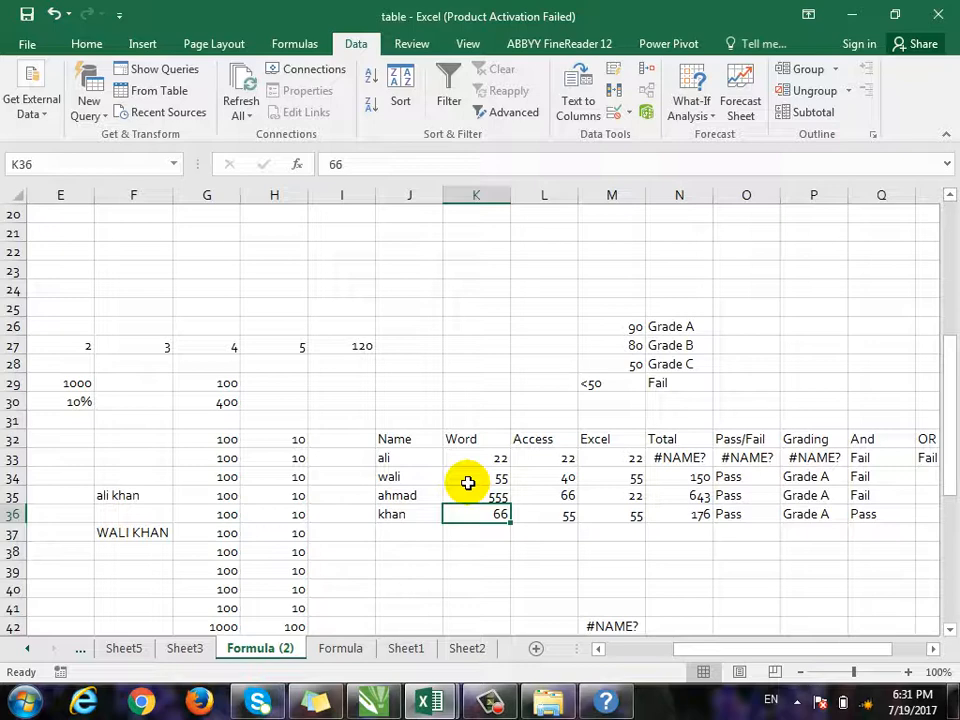
Try 666 for khan's Word score, reject and cancel it to restore 66, then select K33:M36
type("666")
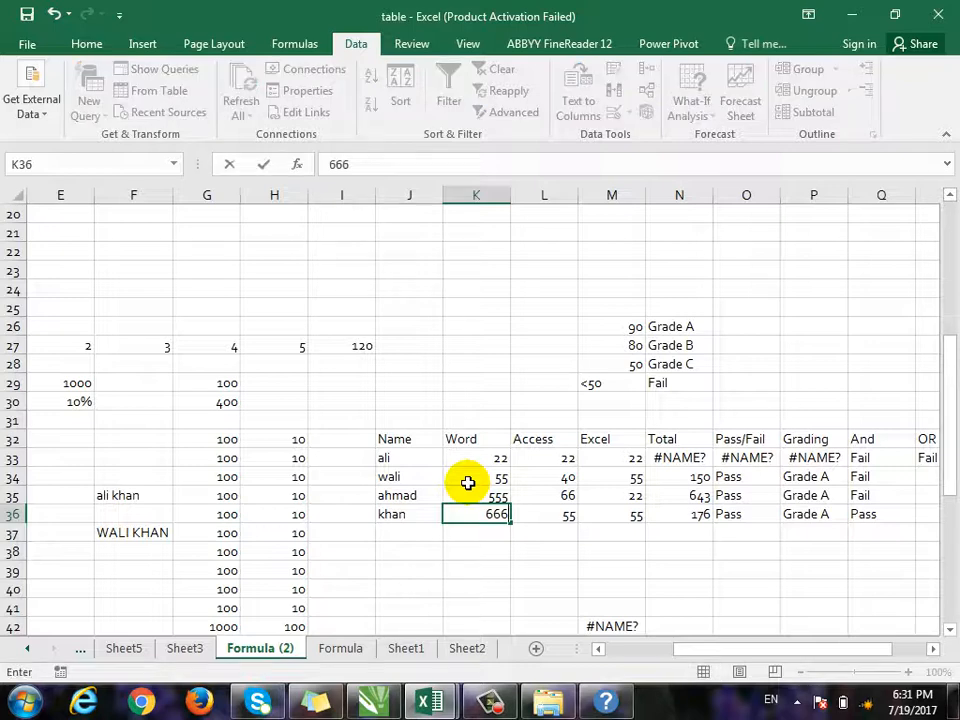
key("Return")
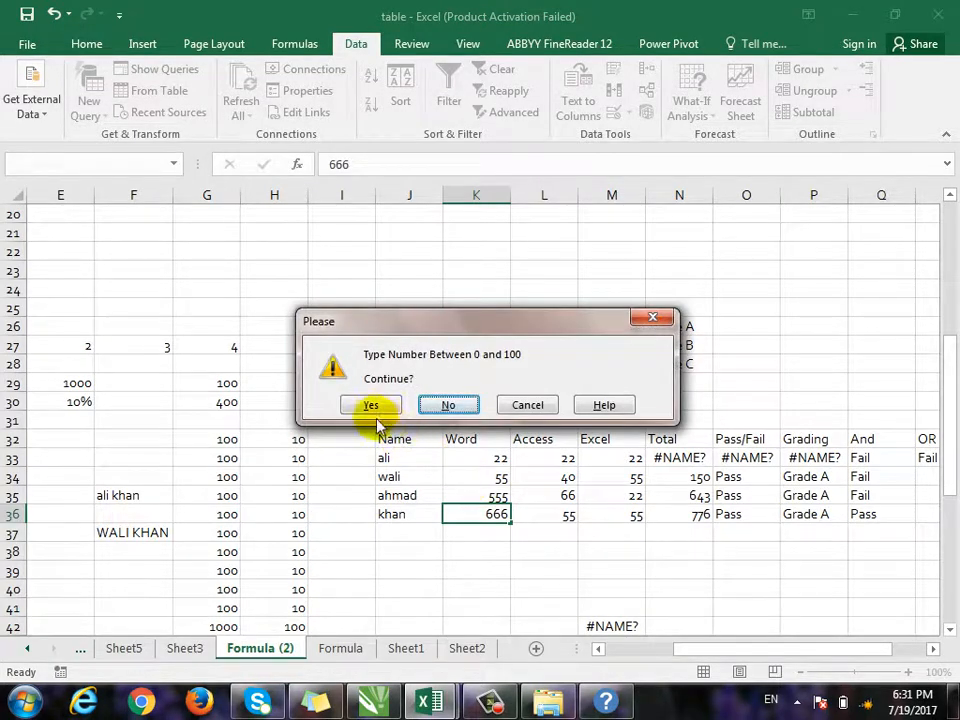
left_click(448, 405)
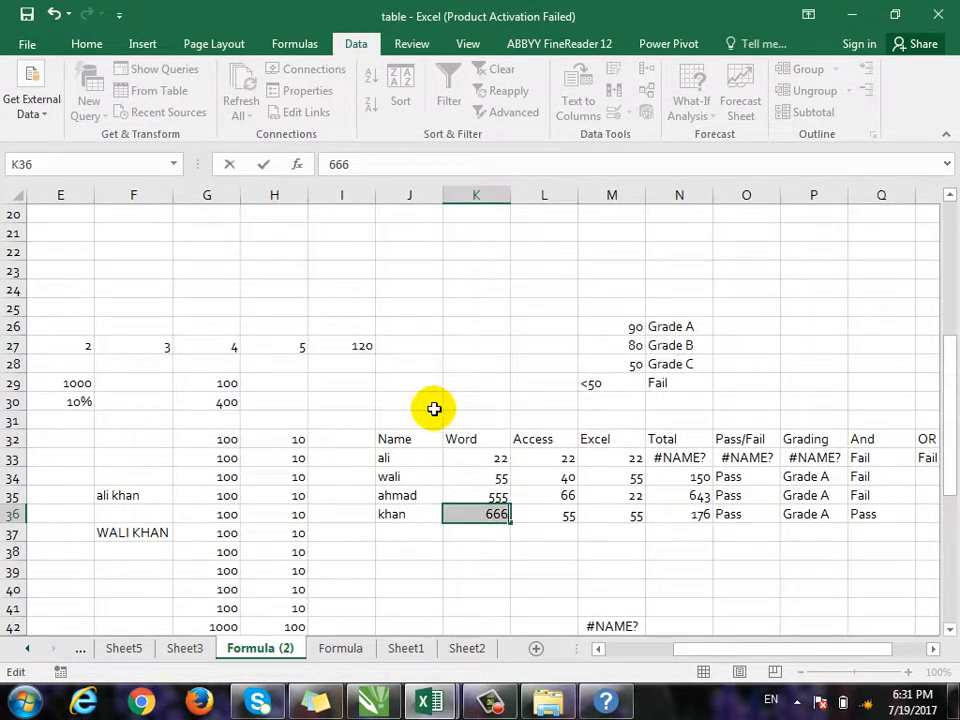
type("6")
key("Return")
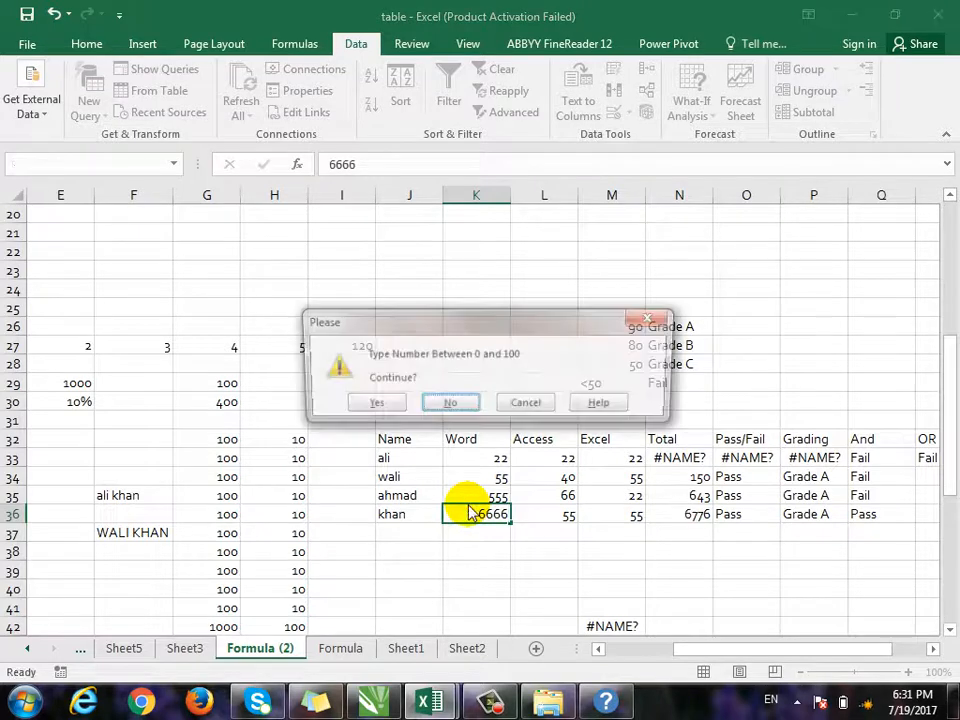
left_click(514, 403)
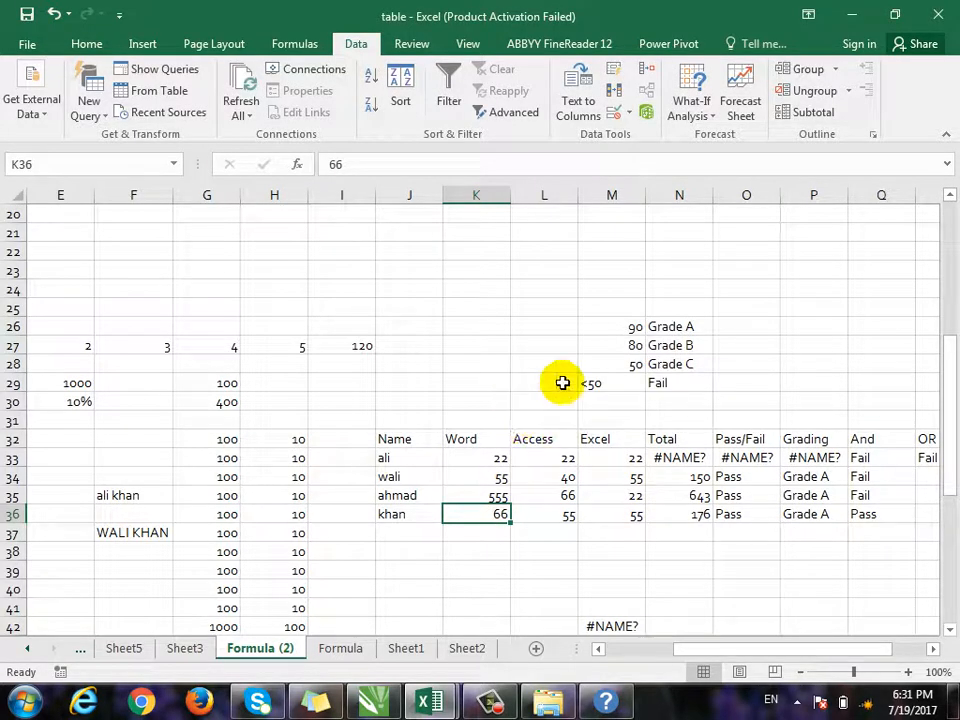
left_click_drag(472, 462, 598, 514)
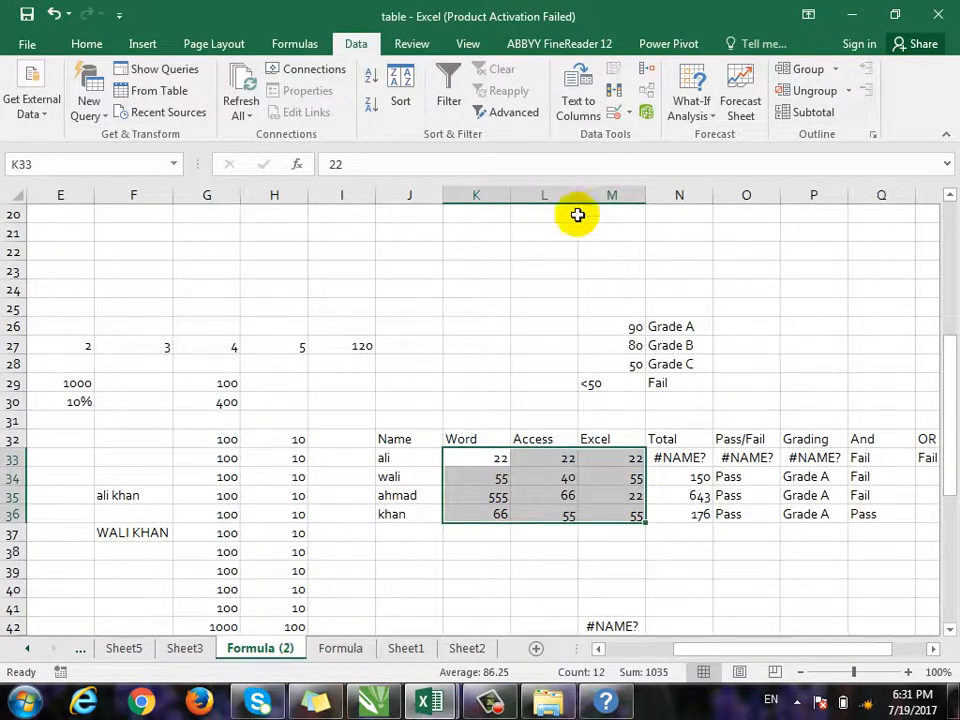
Change the score cells' Data Validation error alert style to Information
left_click(629, 113)
left_click(665, 136)
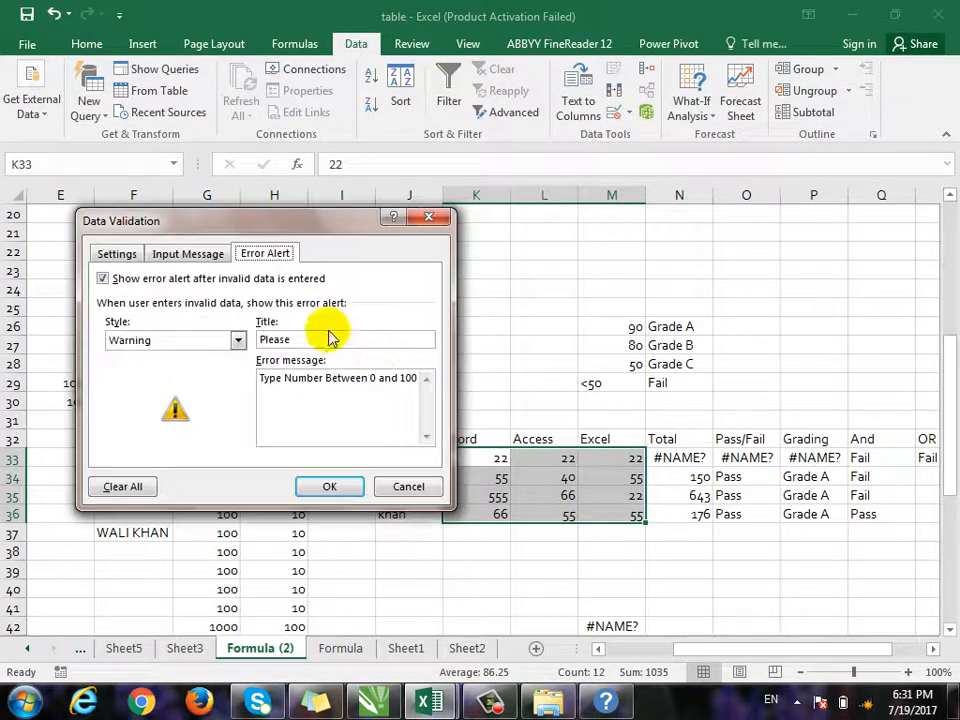
left_click(238, 341)
left_click(136, 382)
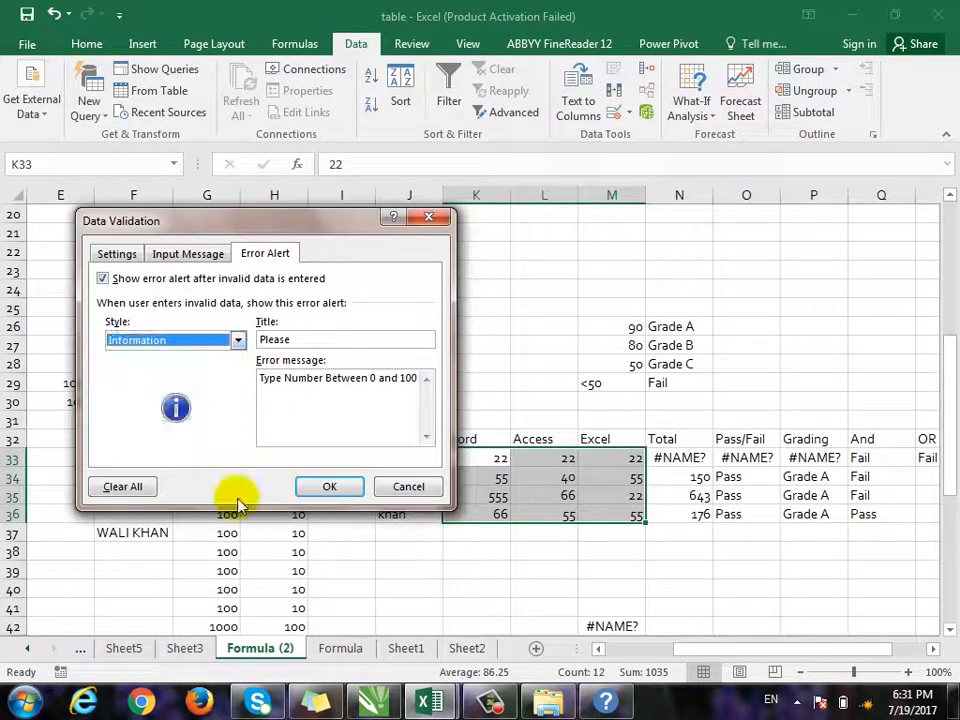
left_click(325, 487)
Enter 777 as ali's Access score in L33, acknowledge the notice, and select K33:M36
left_click(553, 457)
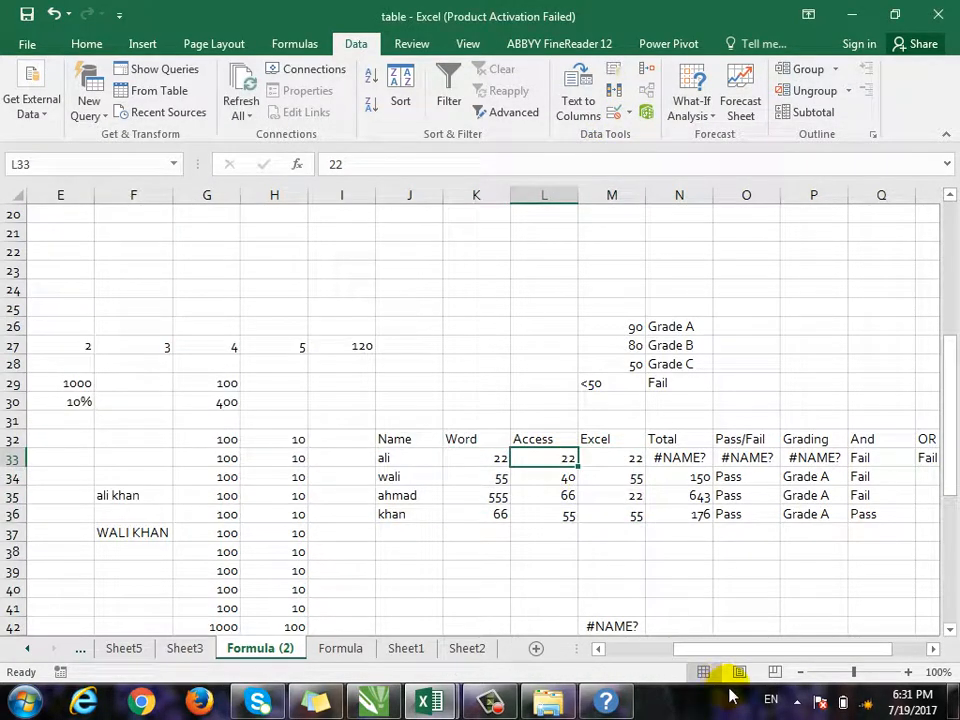
type("777")
key("Return")
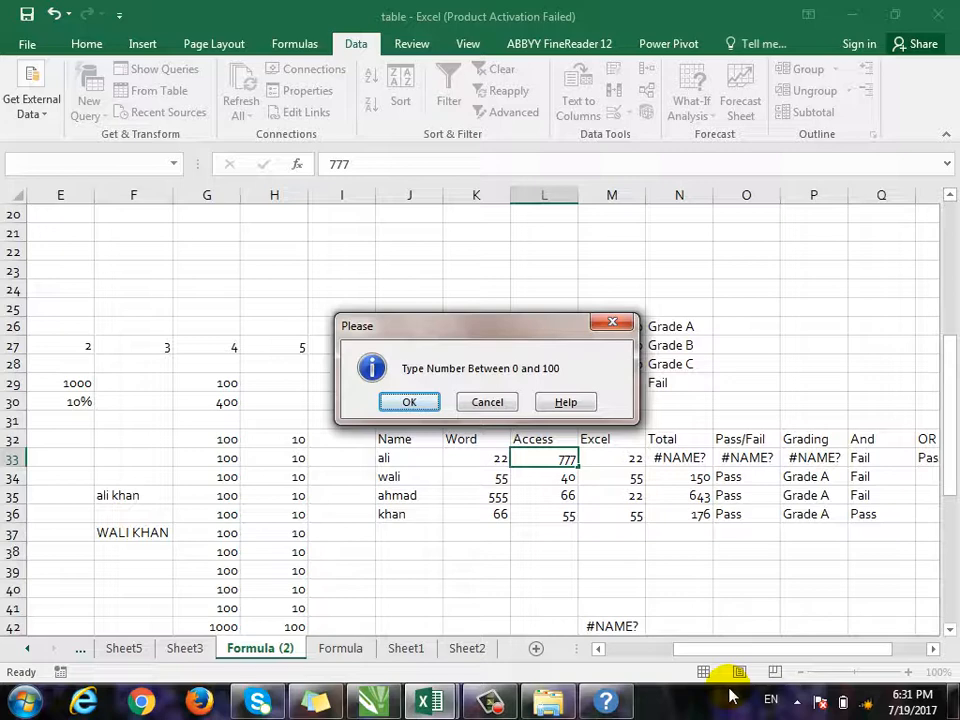
left_click(405, 401)
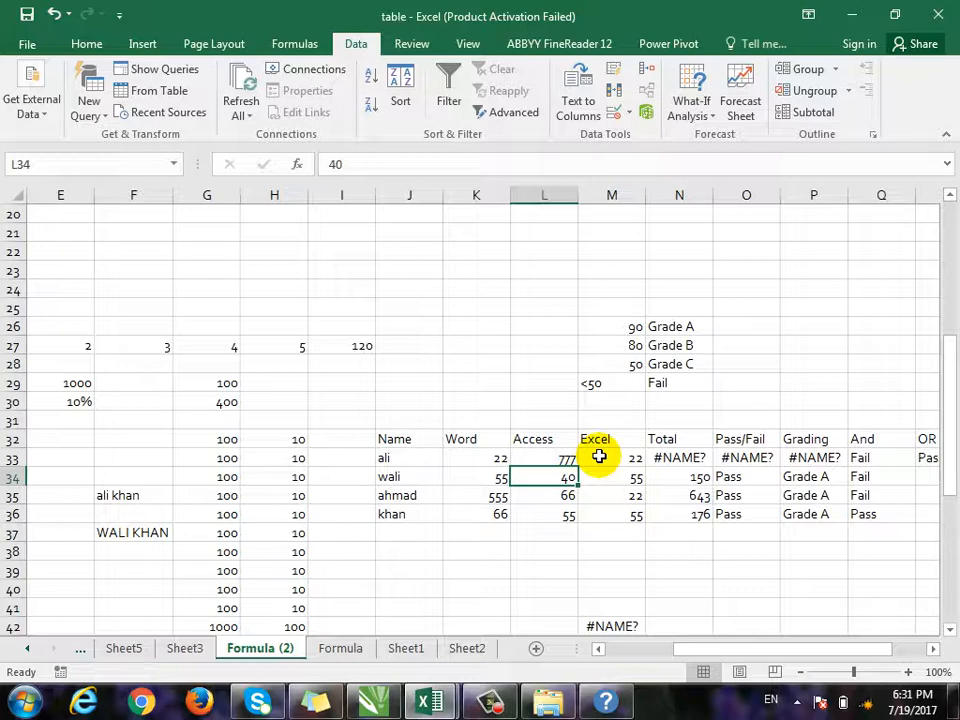
left_click_drag(478, 459, 617, 514)
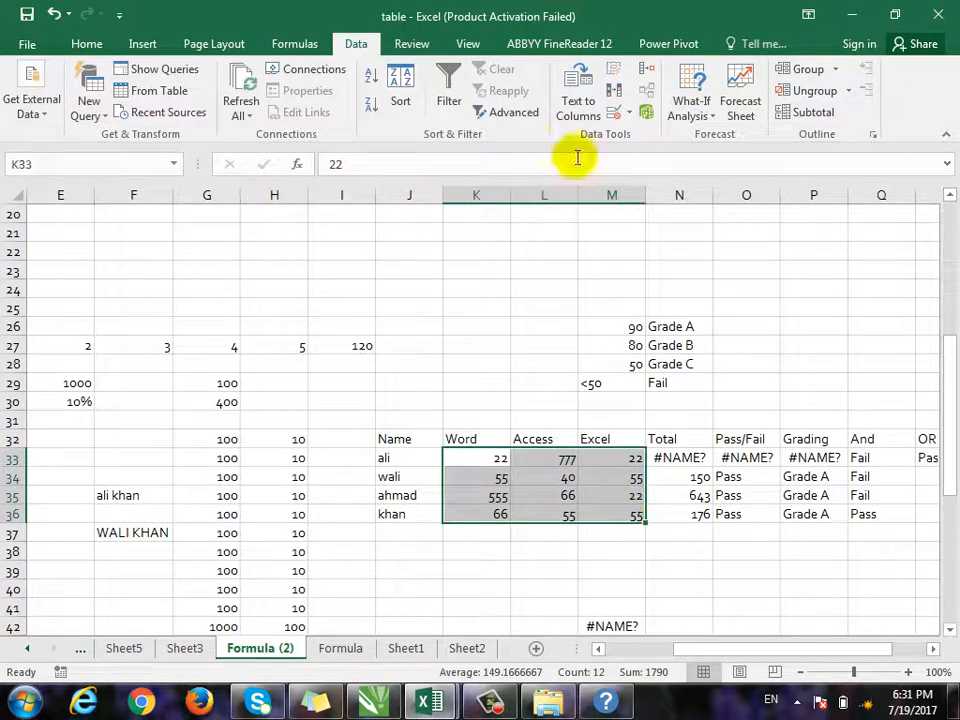
Use Clear All in Data Validation on K33:M36, dropping the whole number 0–100 rule
left_click(628, 112)
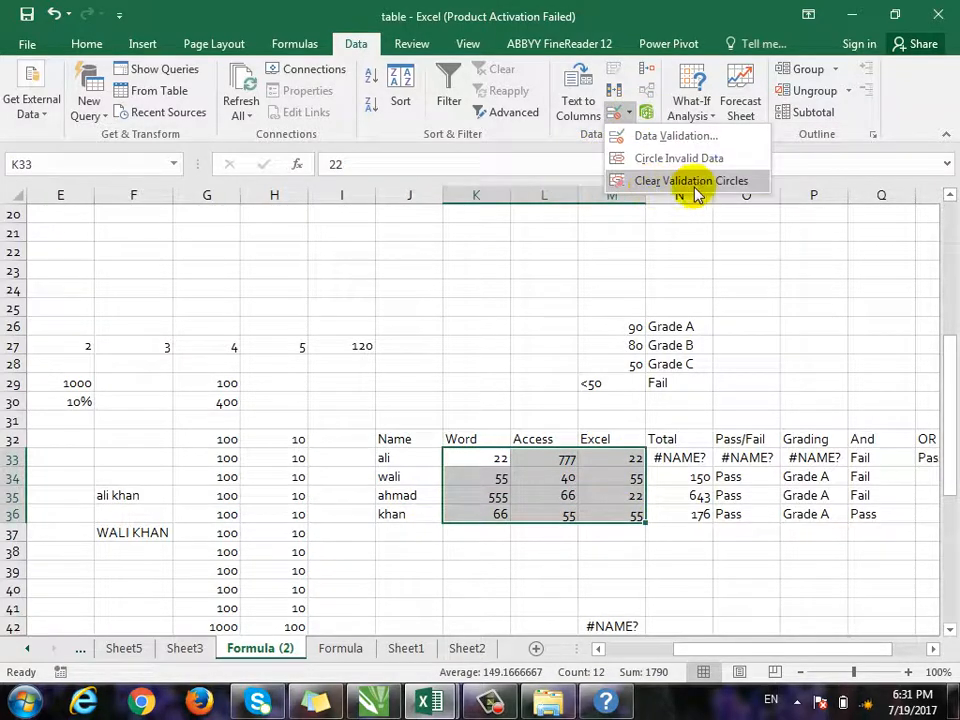
left_click(740, 138)
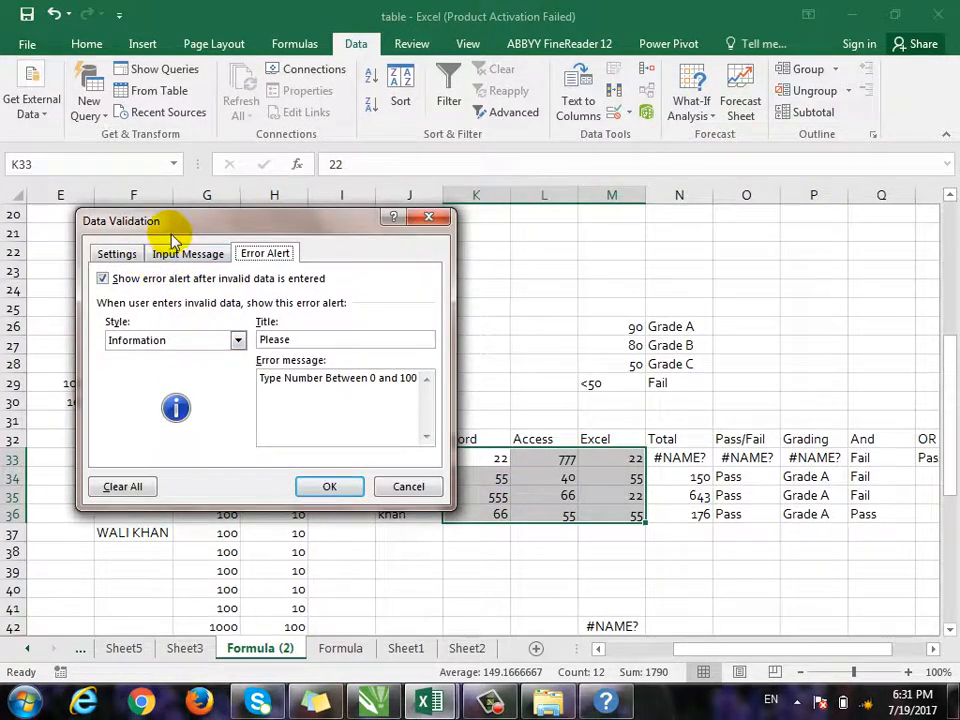
left_click_drag(205, 222, 265, 202)
left_click(176, 233)
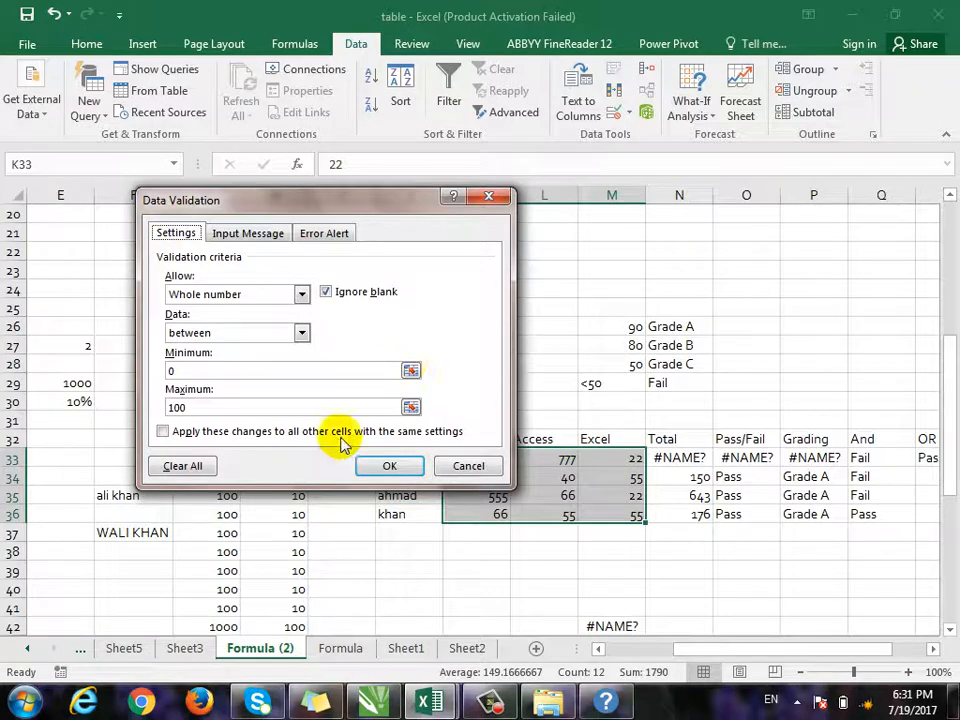
left_click(180, 466)
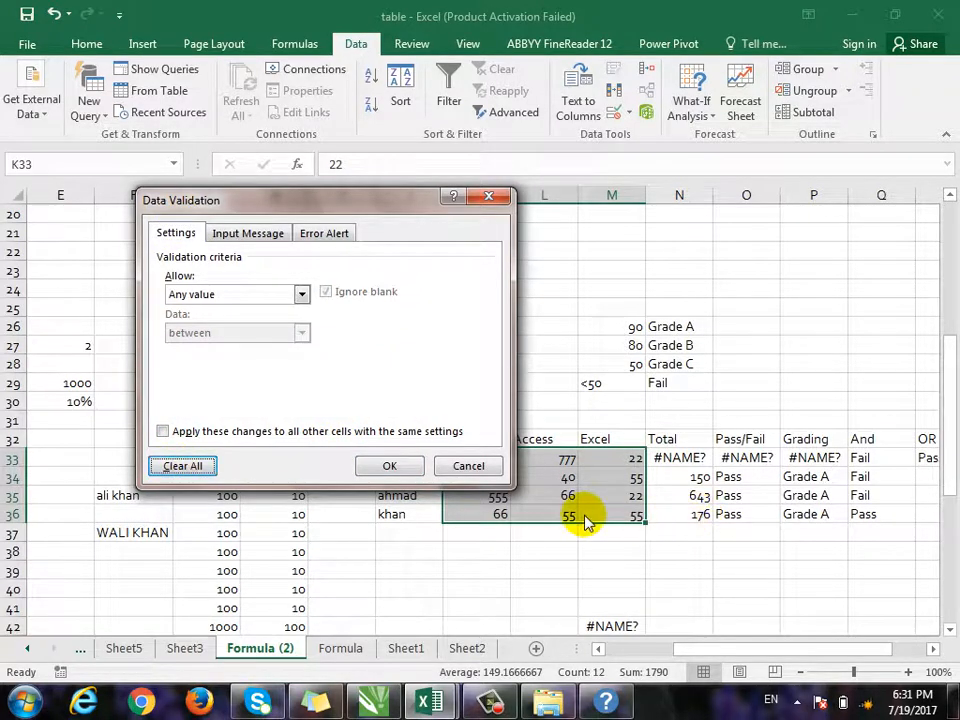
left_click(400, 466)
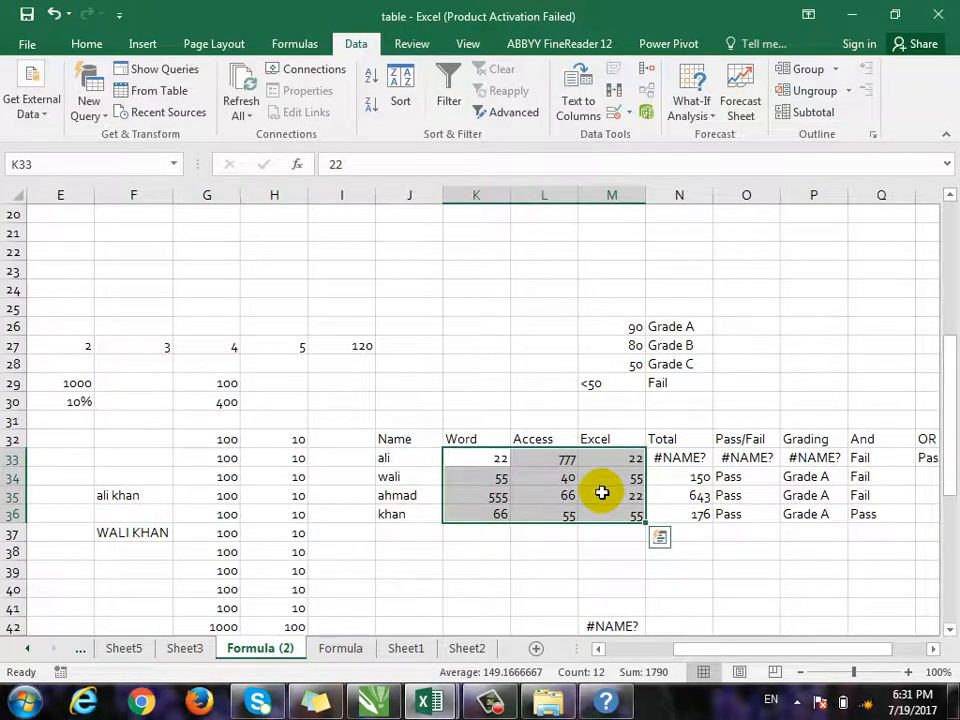